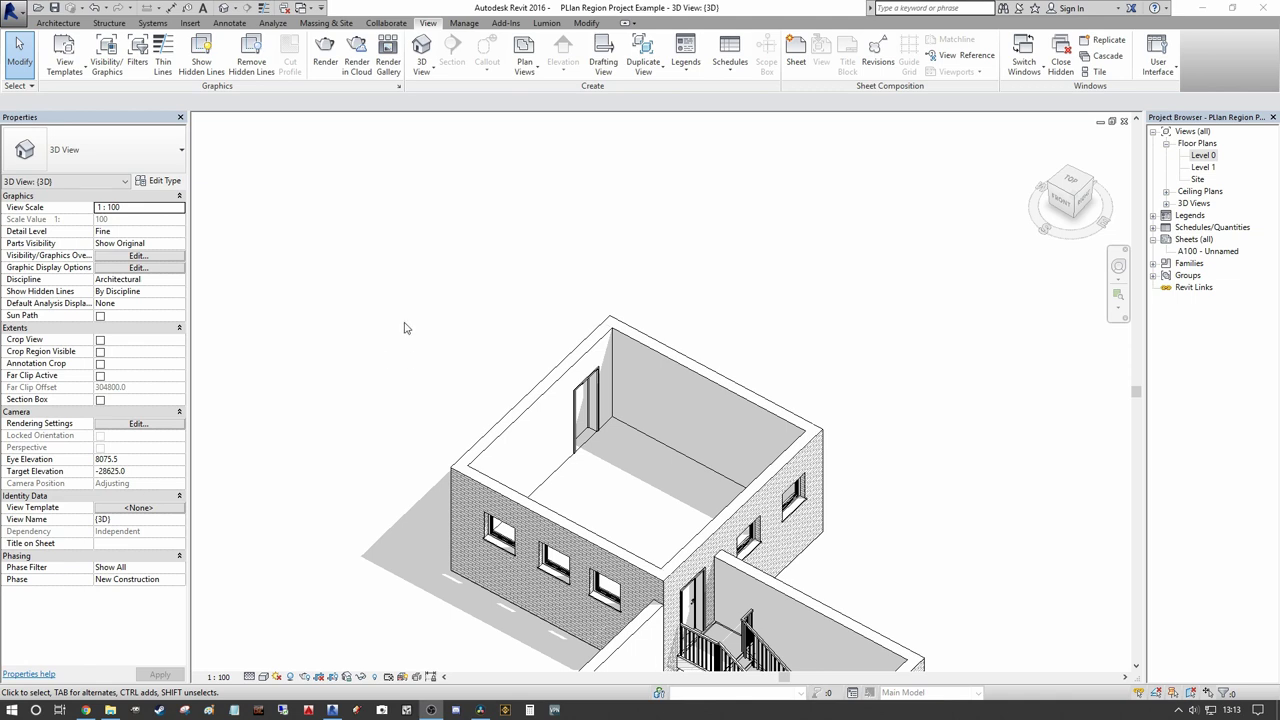
pyautogui.moveTo(400, 312); pyautogui.dragTo(366, 257, button='middle')
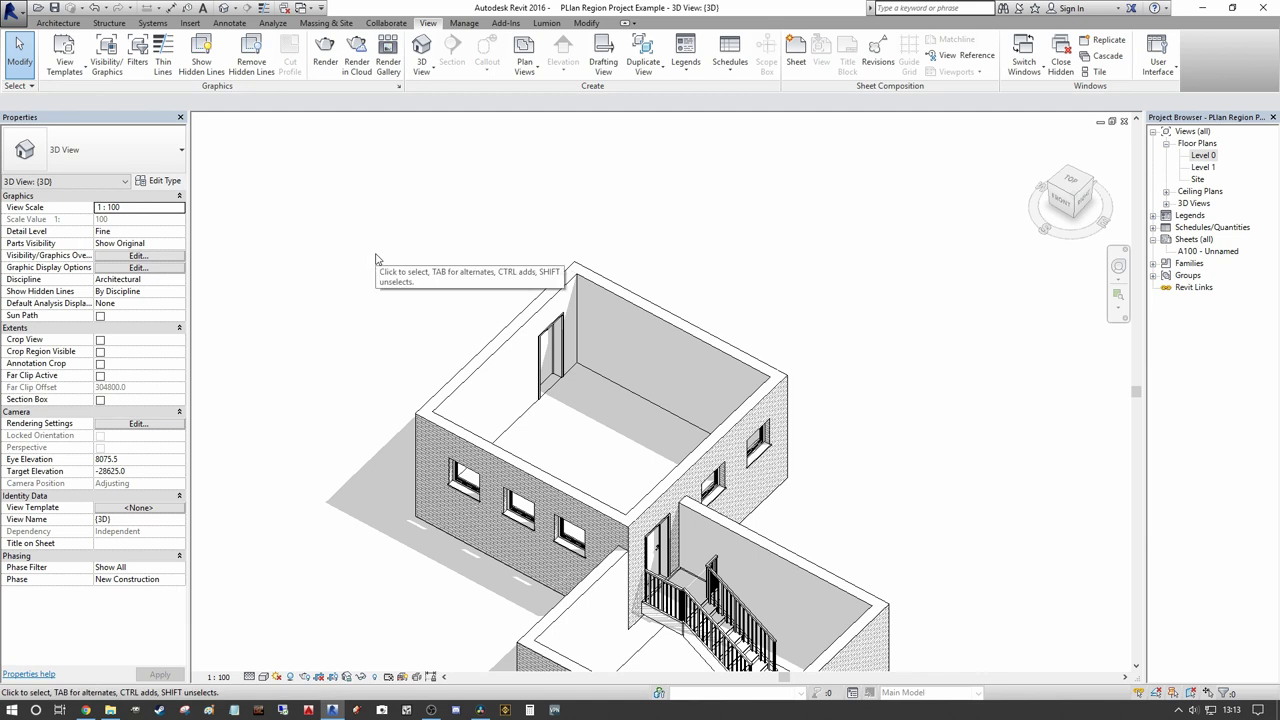
pyautogui.click(58, 22)
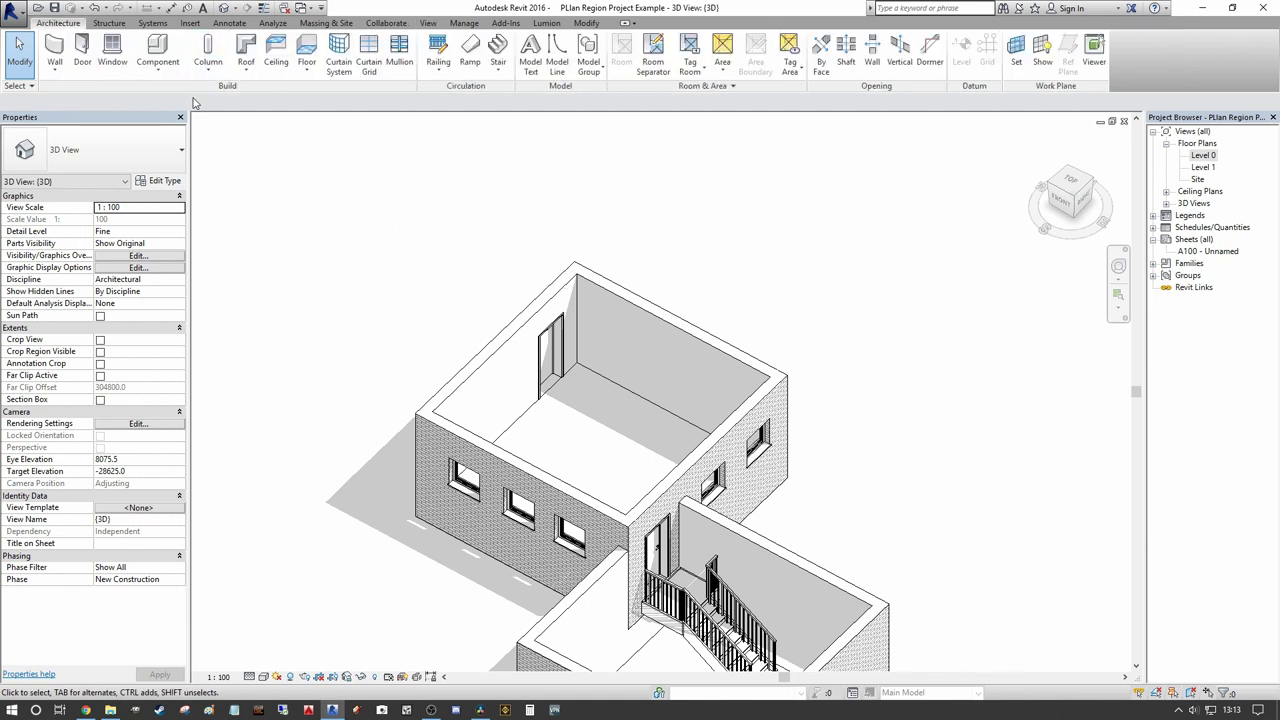
pyautogui.click(55, 68)
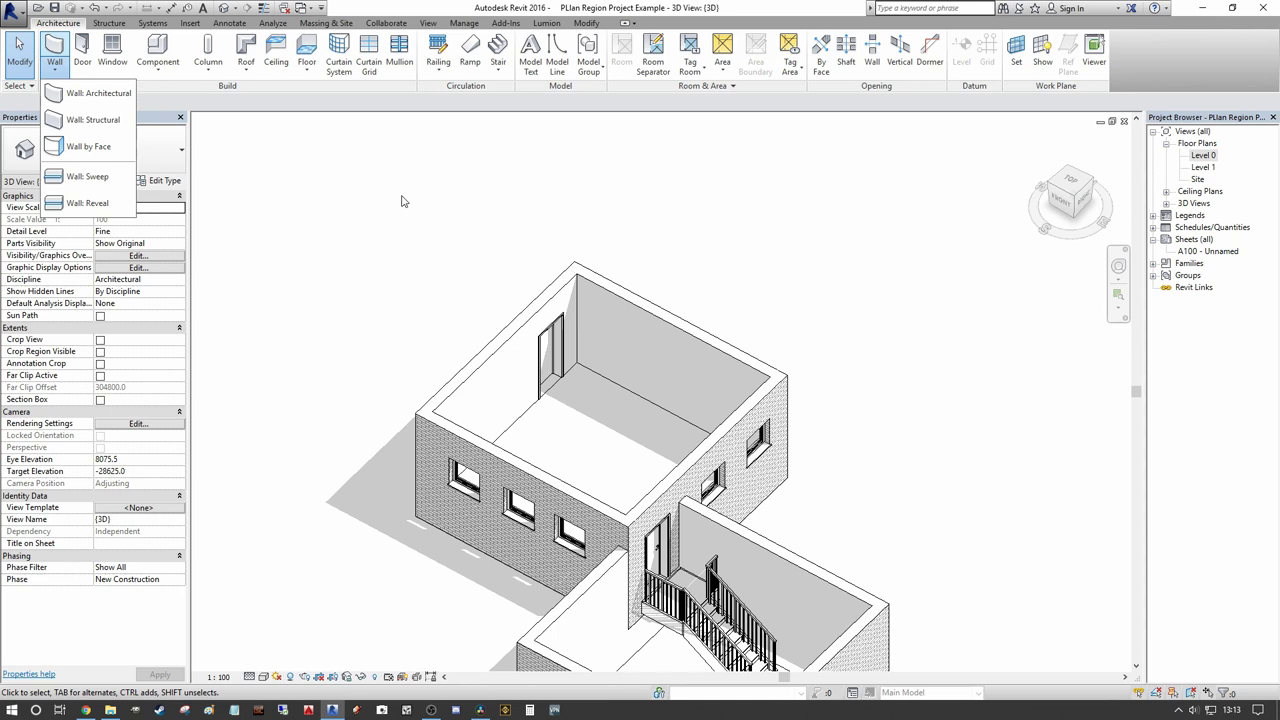
pyautogui.scroll(3, 627, 373)
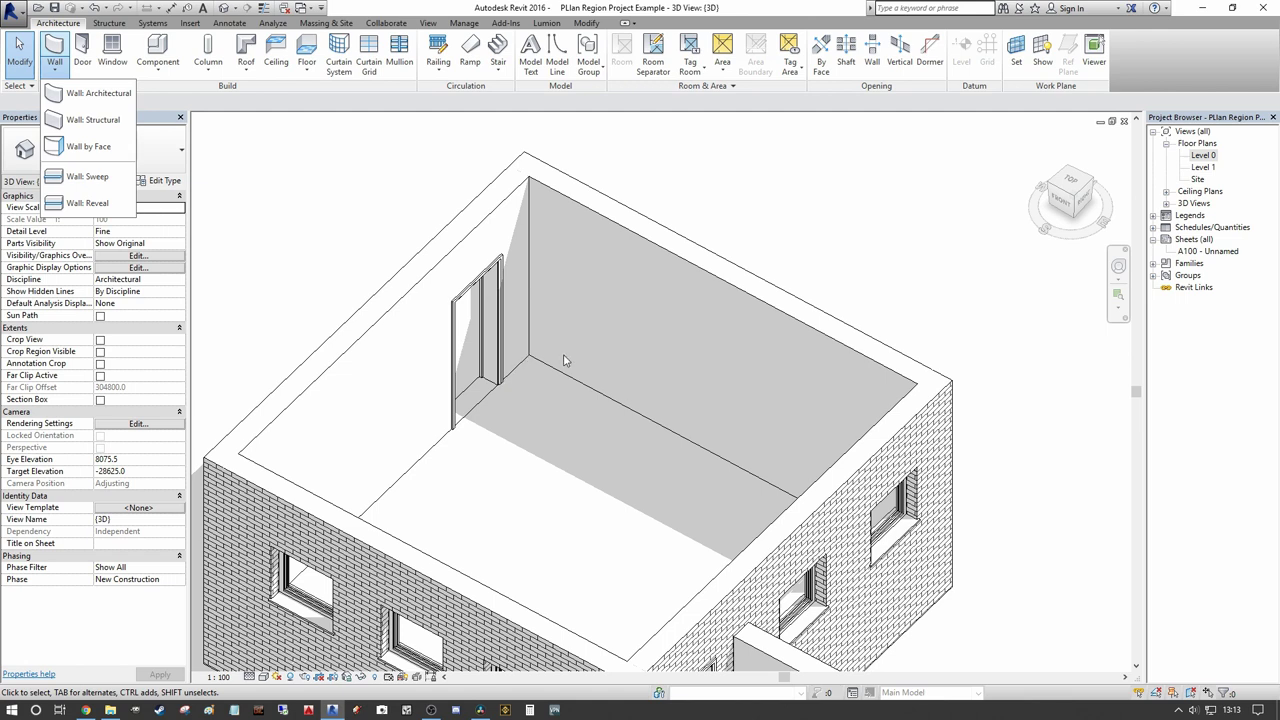
pyautogui.press('Escape')
# Step: Try to stretch the end of the room's rear wall past the door-side corner, to a wall length of about 8300 mm
pyautogui.click(541, 202)
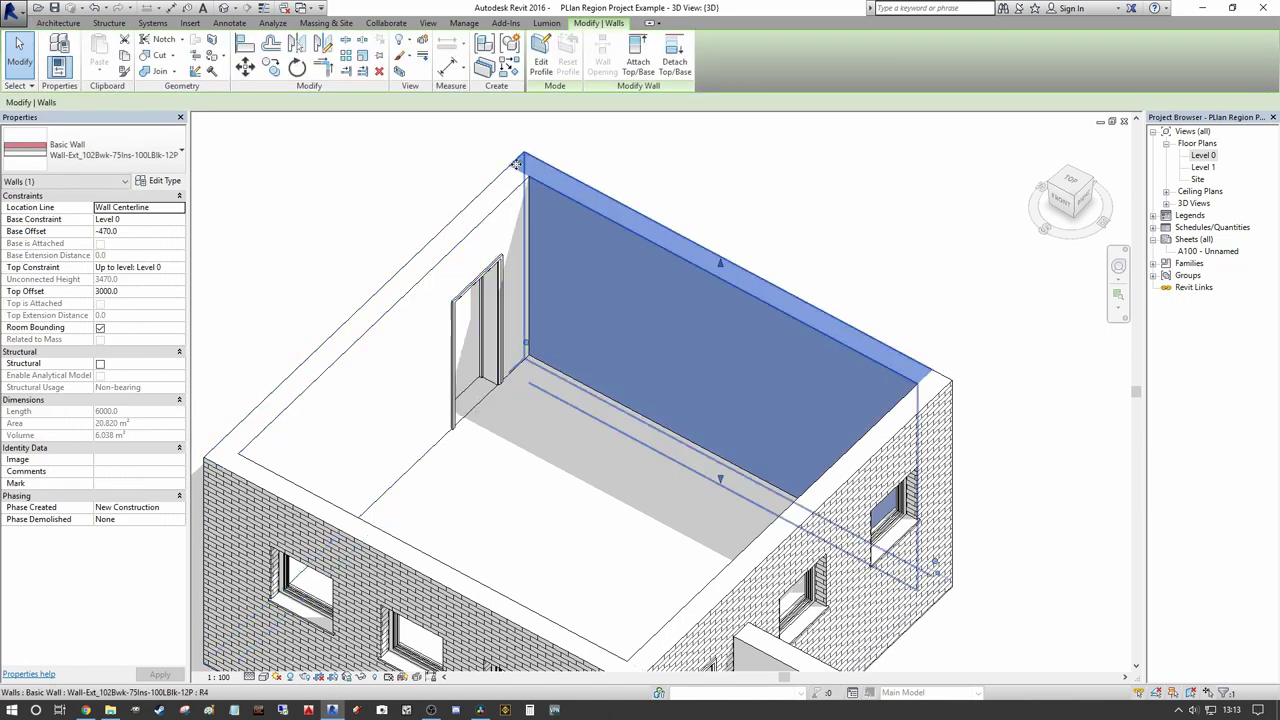
pyautogui.moveTo(541, 202); pyautogui.dragTo(419, 140)
pyautogui.press('Escape')
pyautogui.click(574, 206)
pyautogui.moveTo(526, 342); pyautogui.dragTo(400, 247)
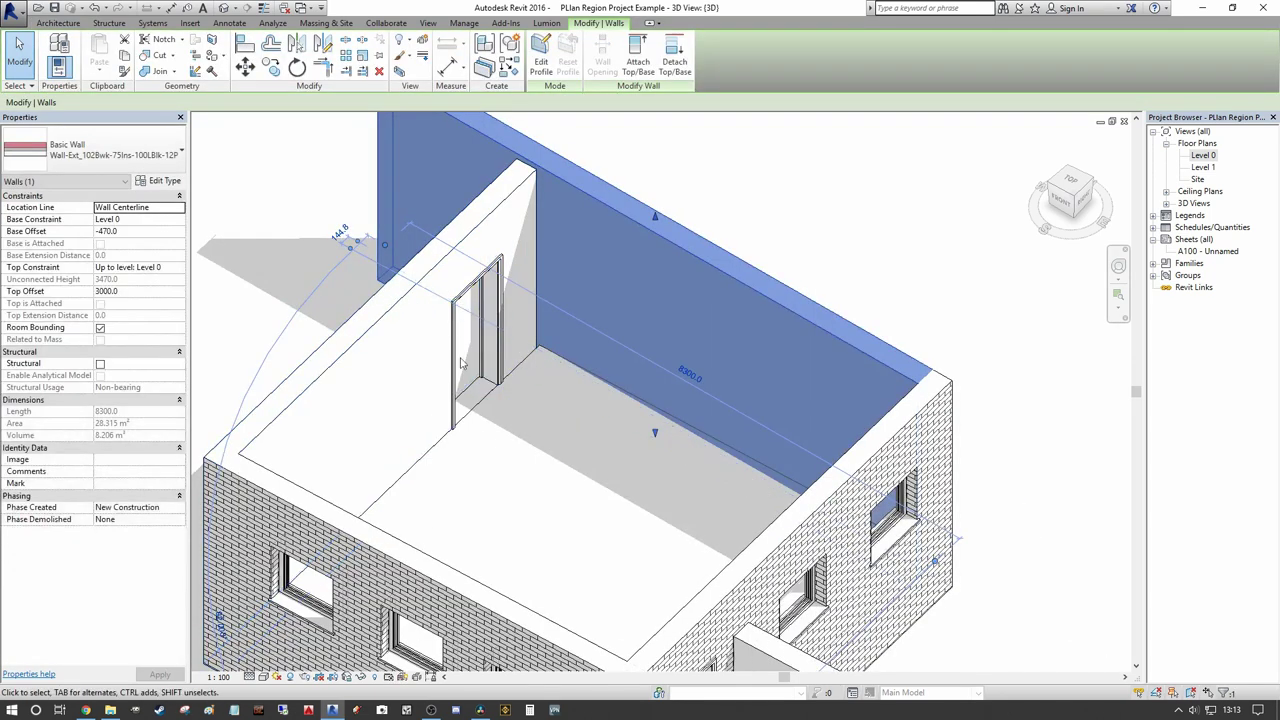
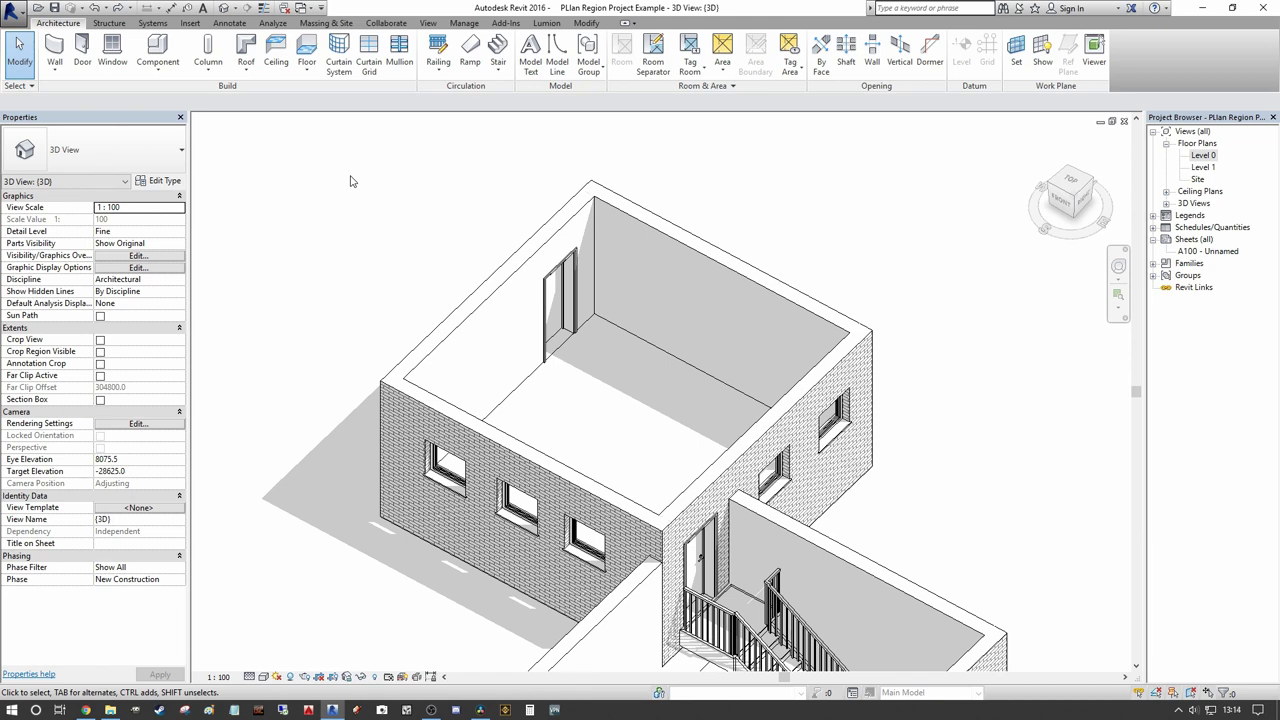
pyautogui.click(16, 14)
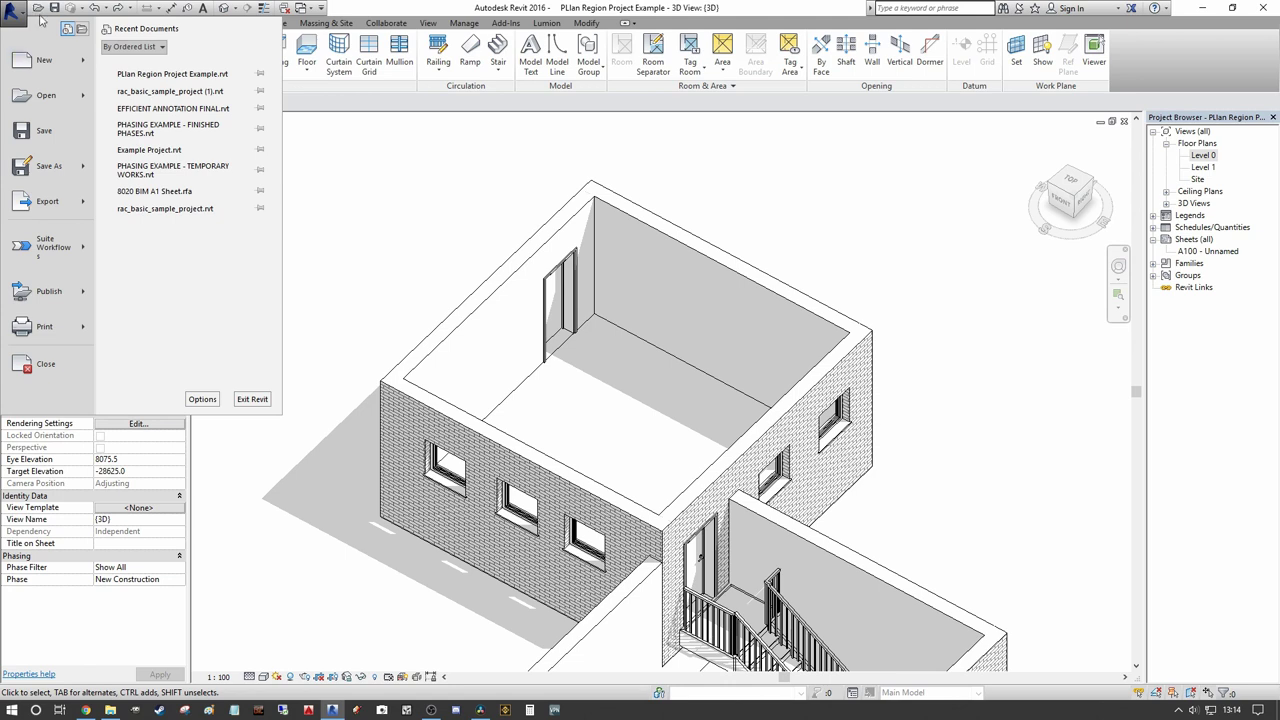
pyautogui.moveTo(88, 66)
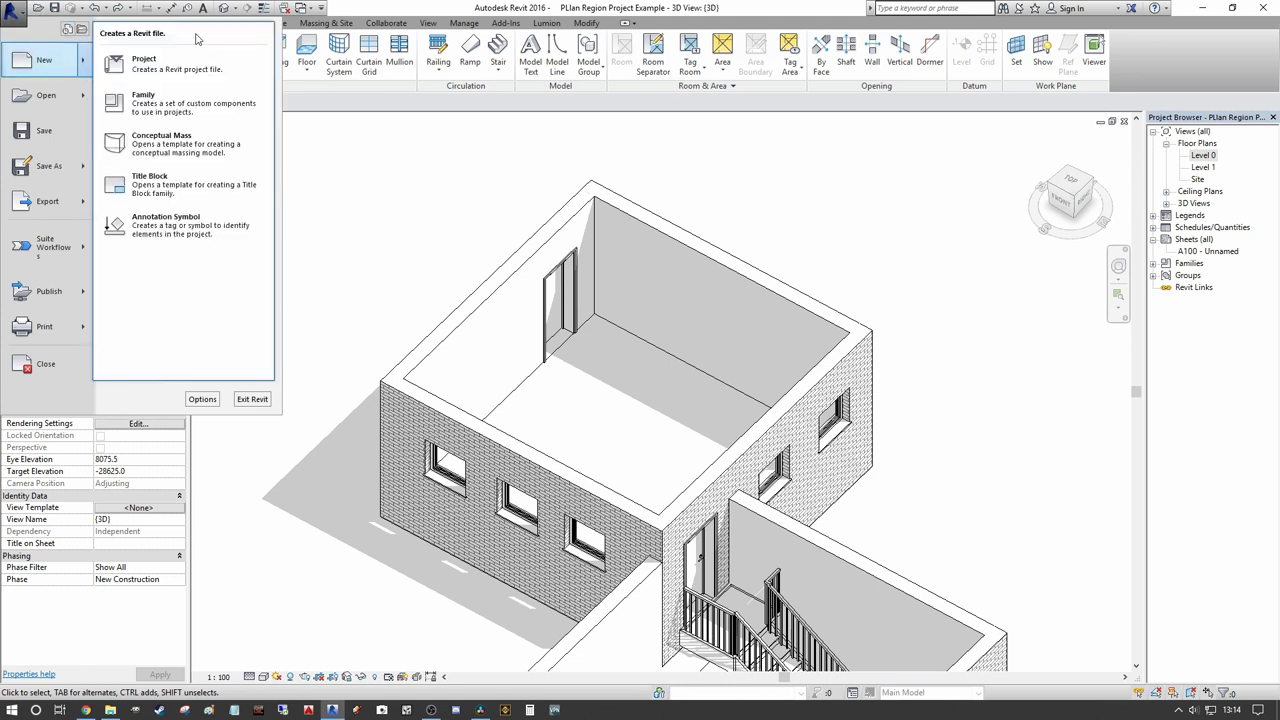
pyautogui.click(429, 191)
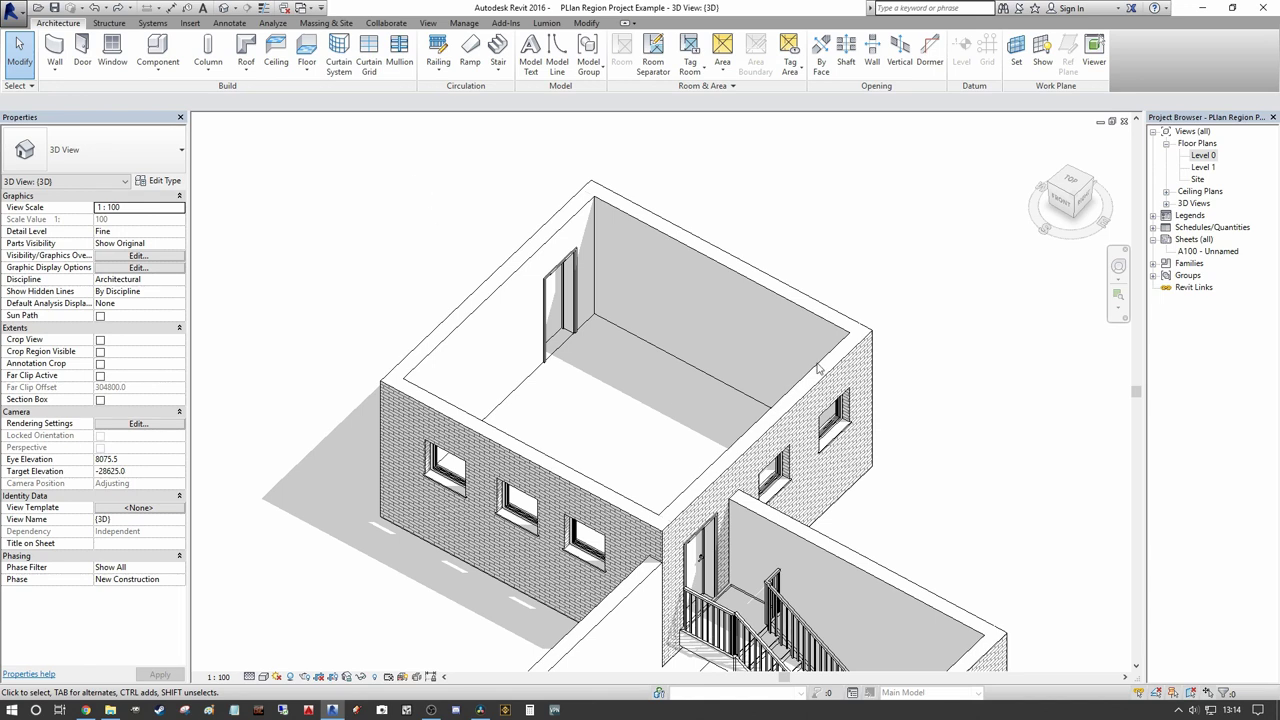
pyautogui.scroll(-3, 560, 168)
pyautogui.moveTo(594, 262); pyautogui.dragTo(560, 222, button='middle')
pyautogui.moveTo(564, 340); pyautogui.dragTo(560, 453, button='middle')
pyautogui.scroll(3, 569, 400)
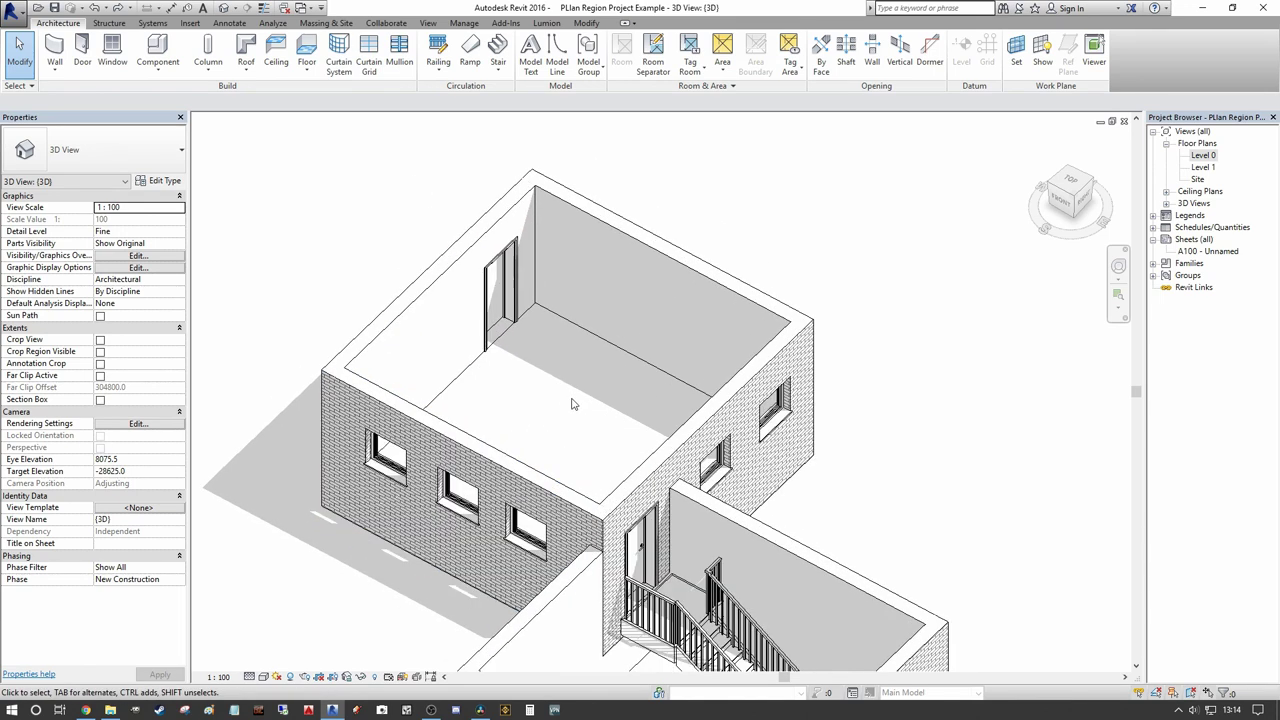
pyautogui.scroll(-2, 571, 400)
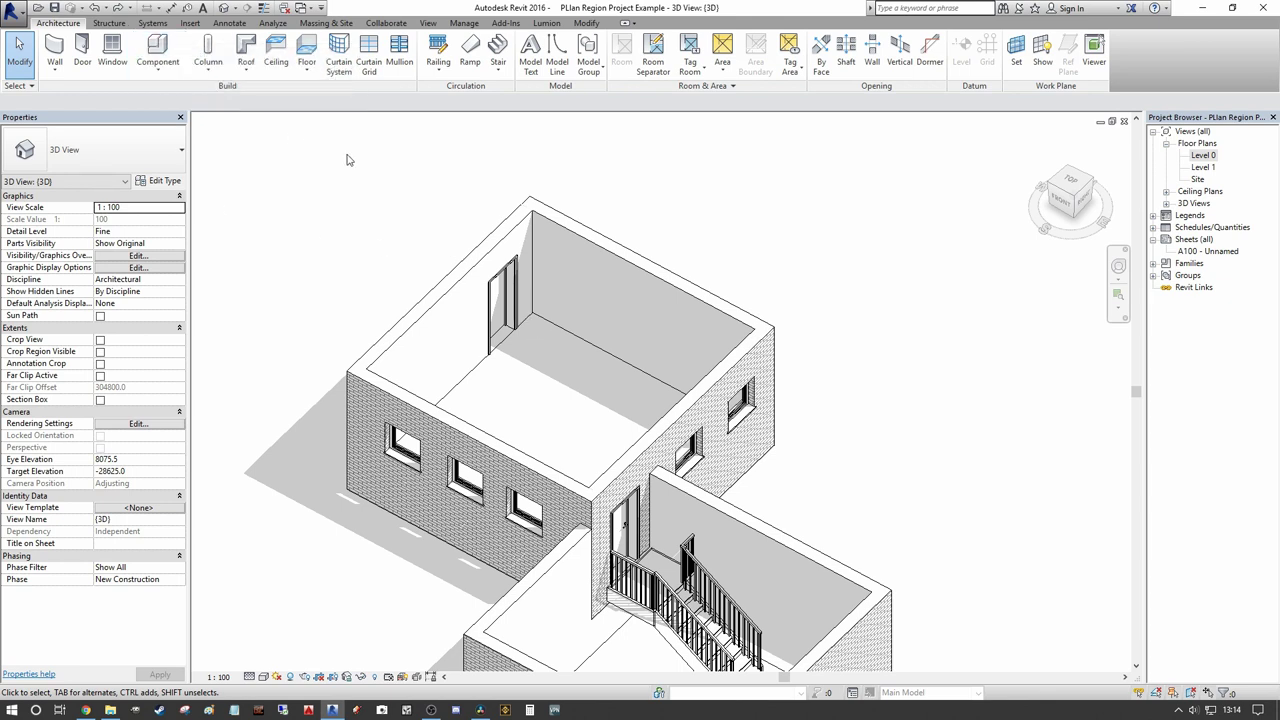
# Step: Start loading a family and browse the UK library to the Skirting folder under Profiles, Second Fix Carpentry
pyautogui.click(190, 23)
pyautogui.click(427, 55)
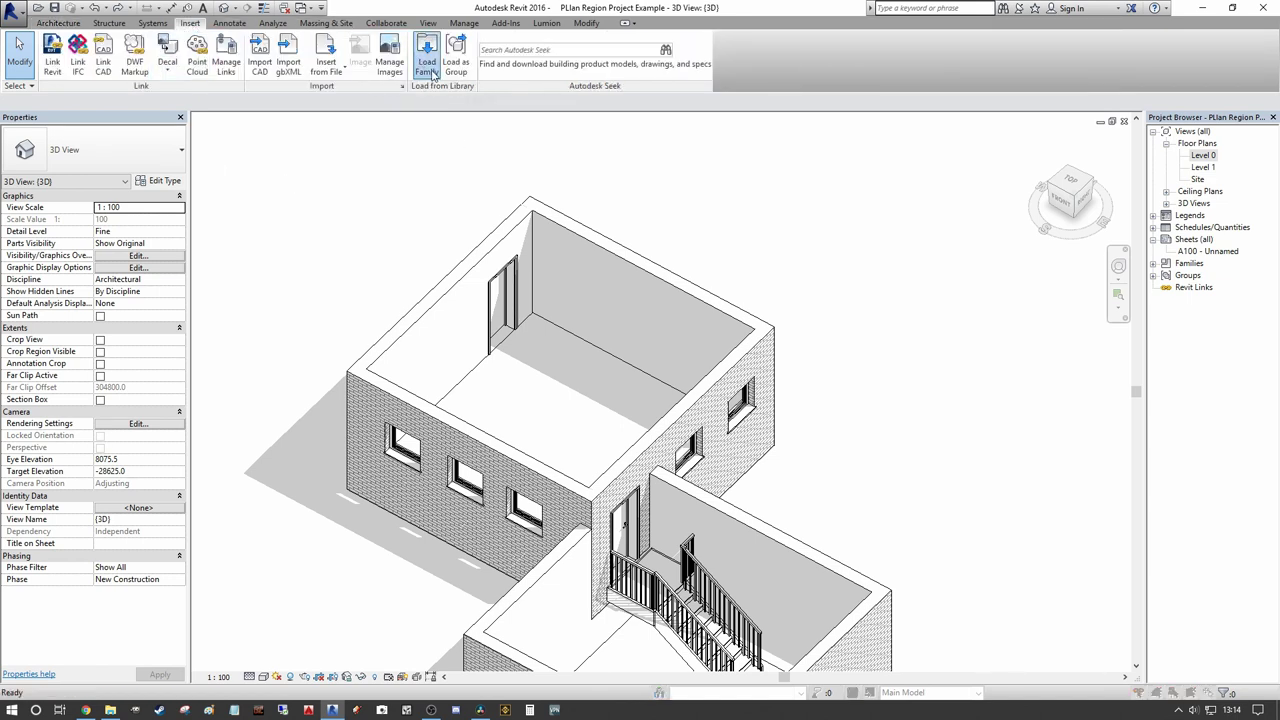
pyautogui.moveTo(847, 272); pyautogui.dragTo(847, 350)
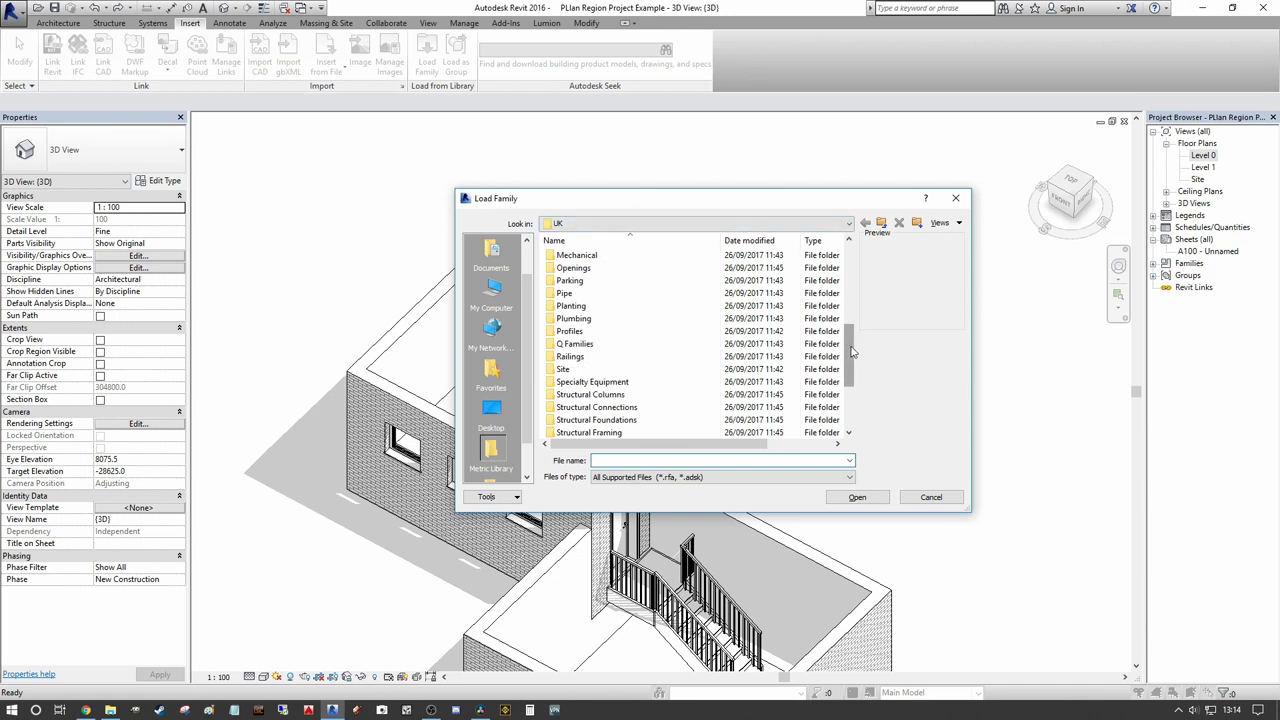
pyautogui.moveTo(845, 348)
pyautogui.mouseDown()
pyautogui.moveTo(850, 390)
pyautogui.moveTo(849, 372)
pyautogui.mouseUp()
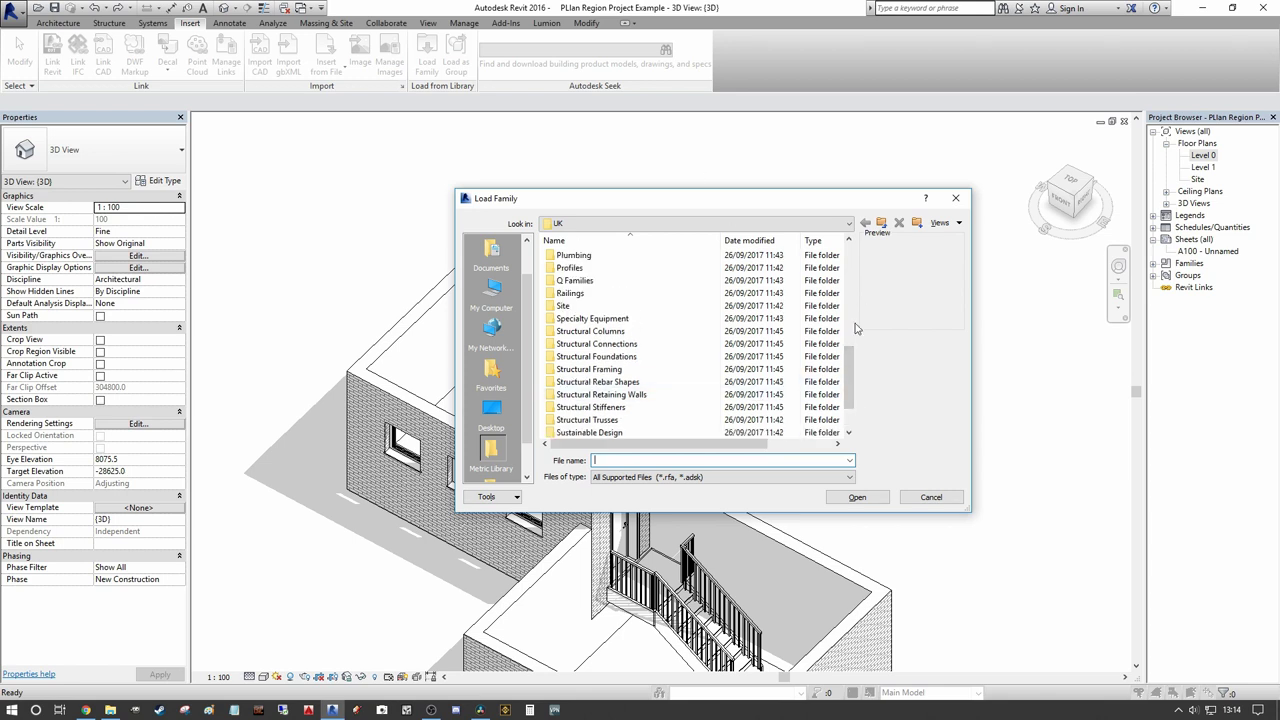
pyautogui.doubleClick(600, 268)
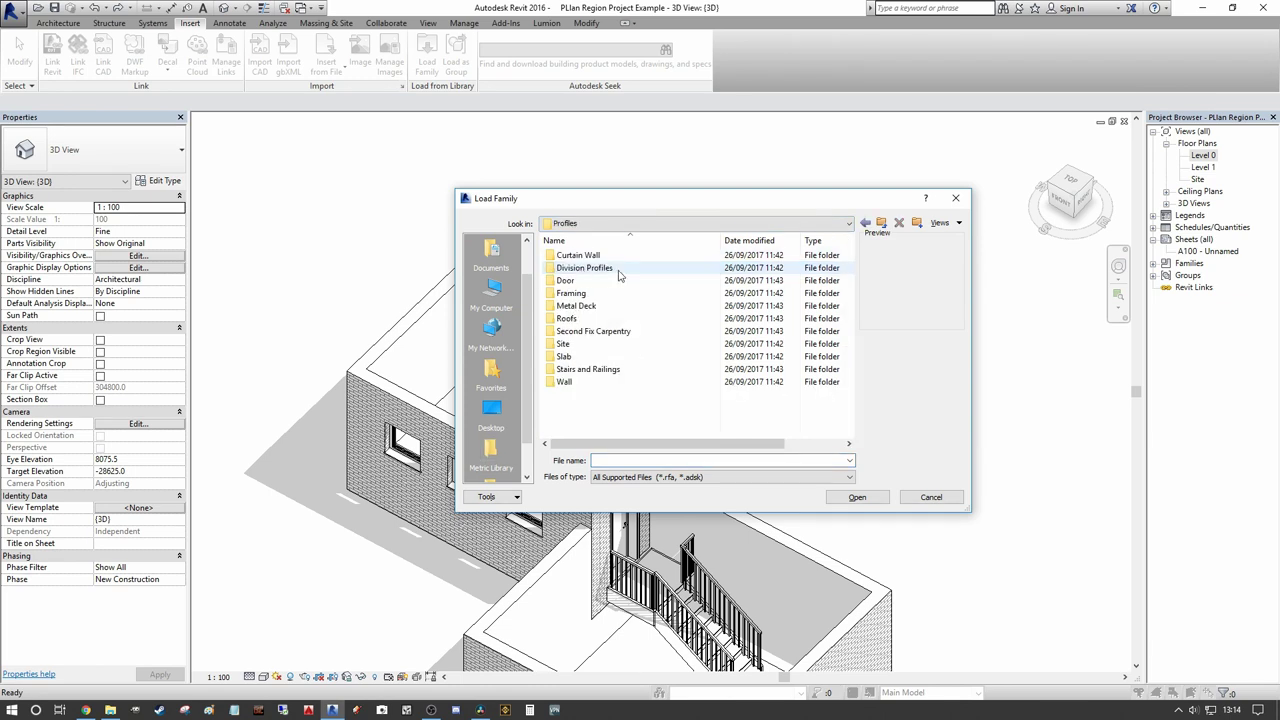
pyautogui.doubleClick(596, 333)
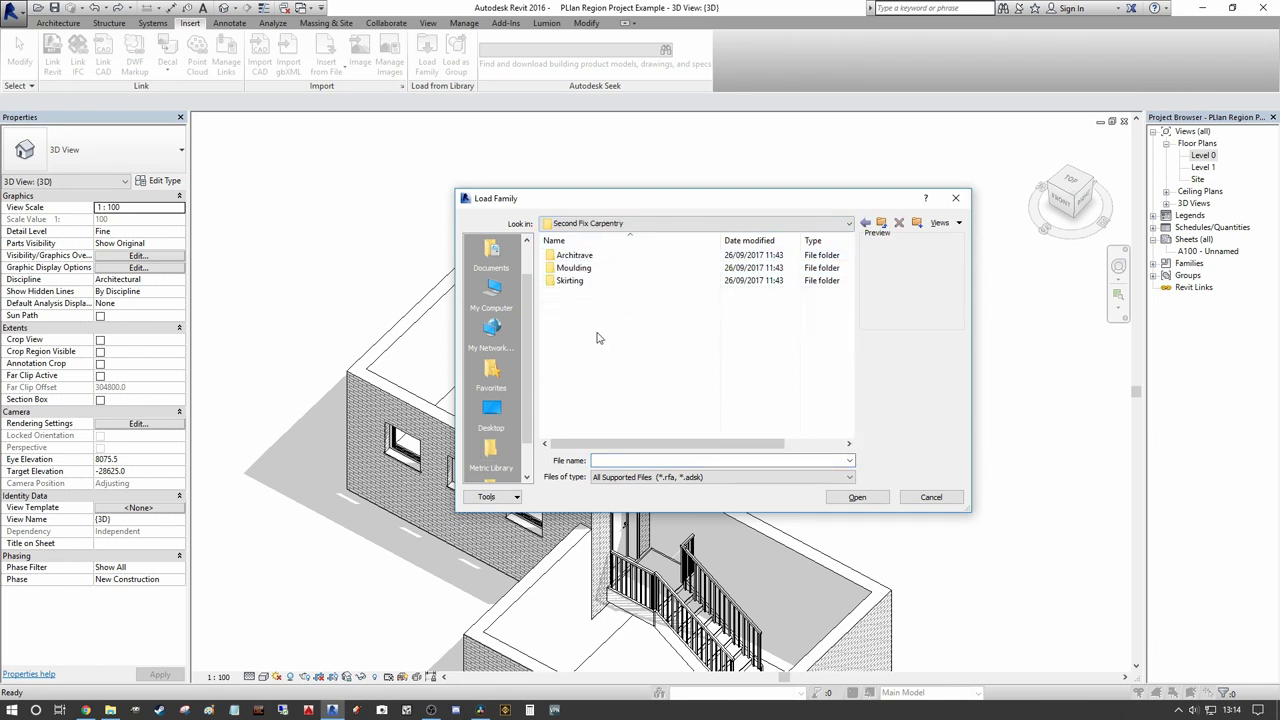
pyautogui.doubleClick(570, 281)
# Step: Preview the skirting profile families and load Profiles_Torus into the project
pyautogui.click(590, 255)
pyautogui.click(605, 268)
pyautogui.press('Down')
pyautogui.press('Down')
pyautogui.press('Down')
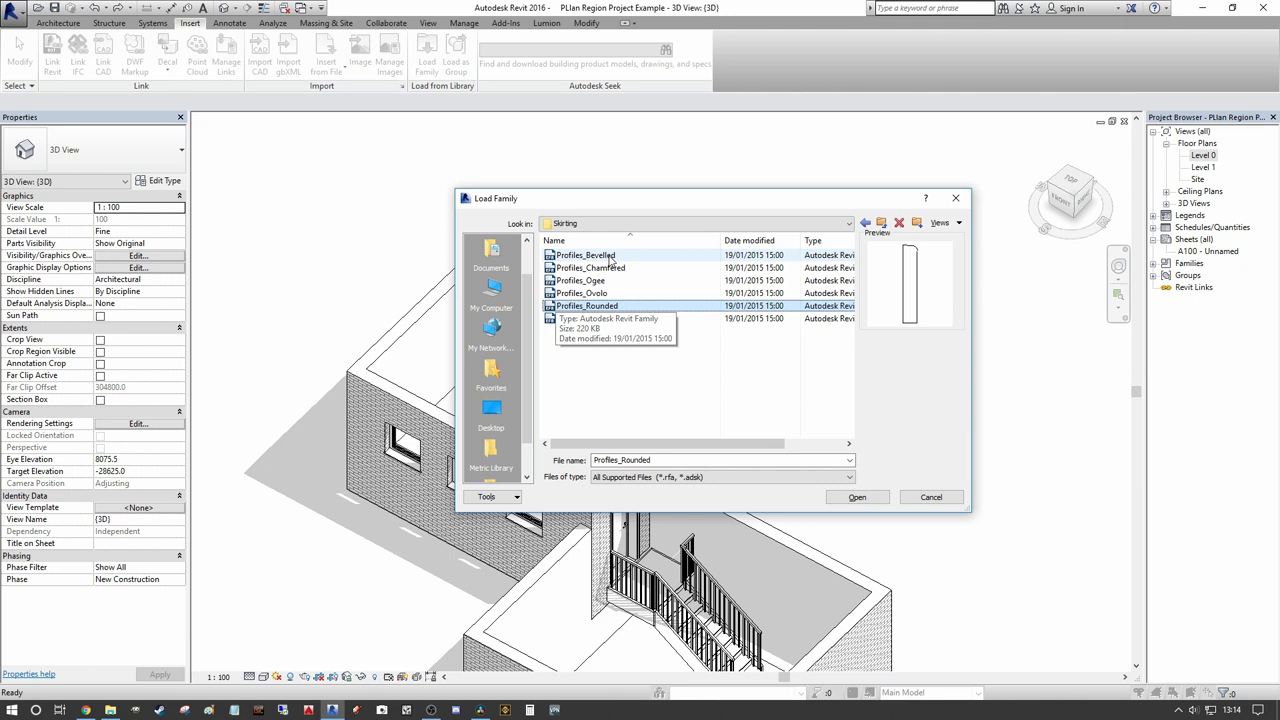
pyautogui.press('Down')
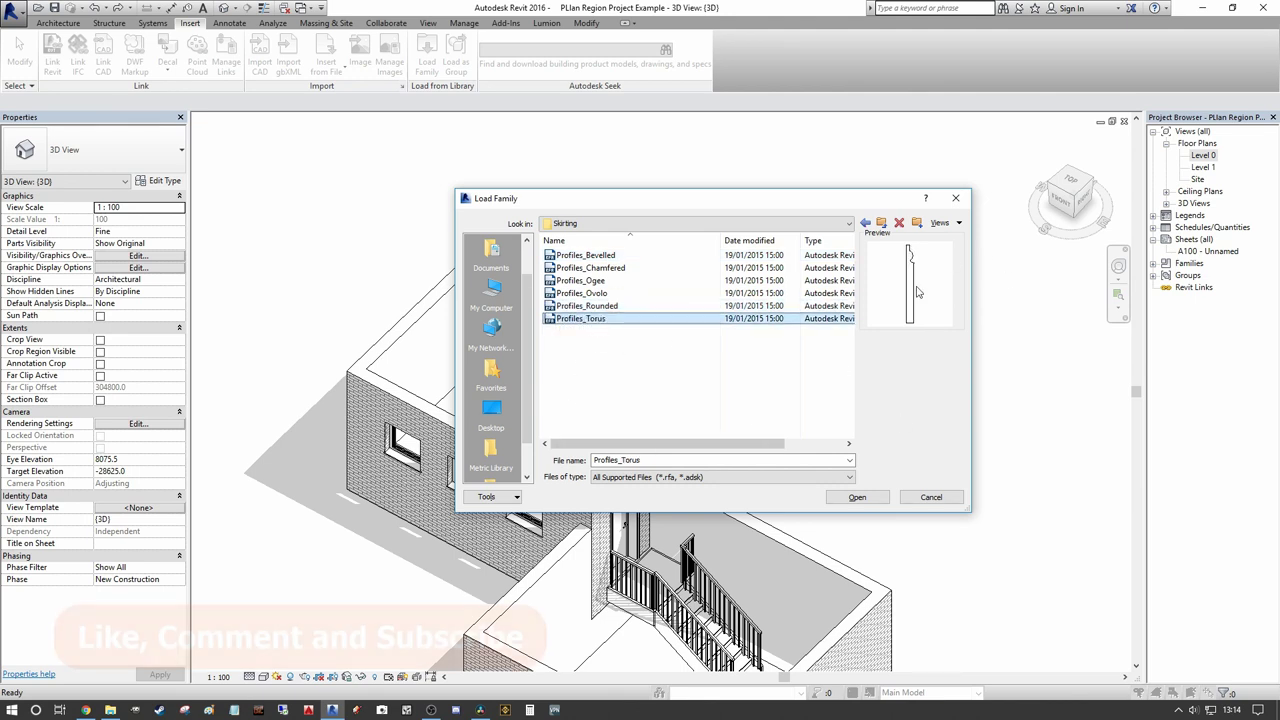
pyautogui.click(868, 500)
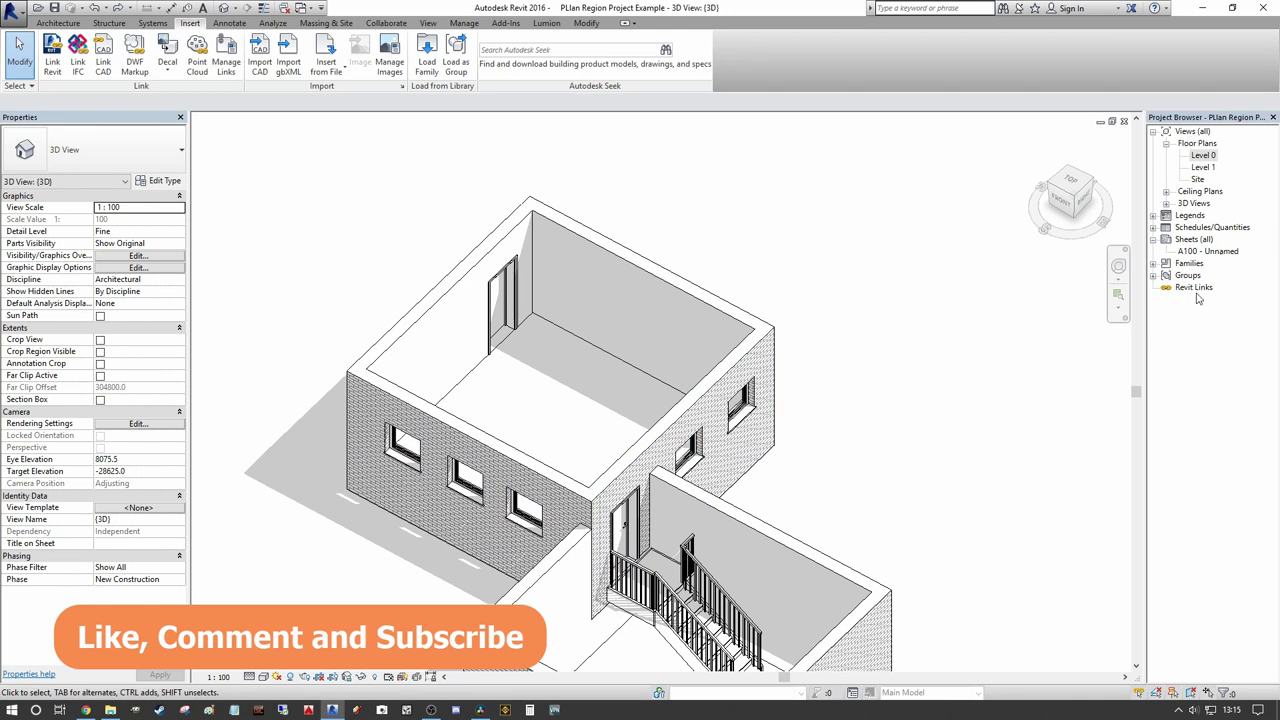
# Step: Examine the sizes available in the loaded Profiles_Torus family among the project's profile families
pyautogui.click(1154, 264)
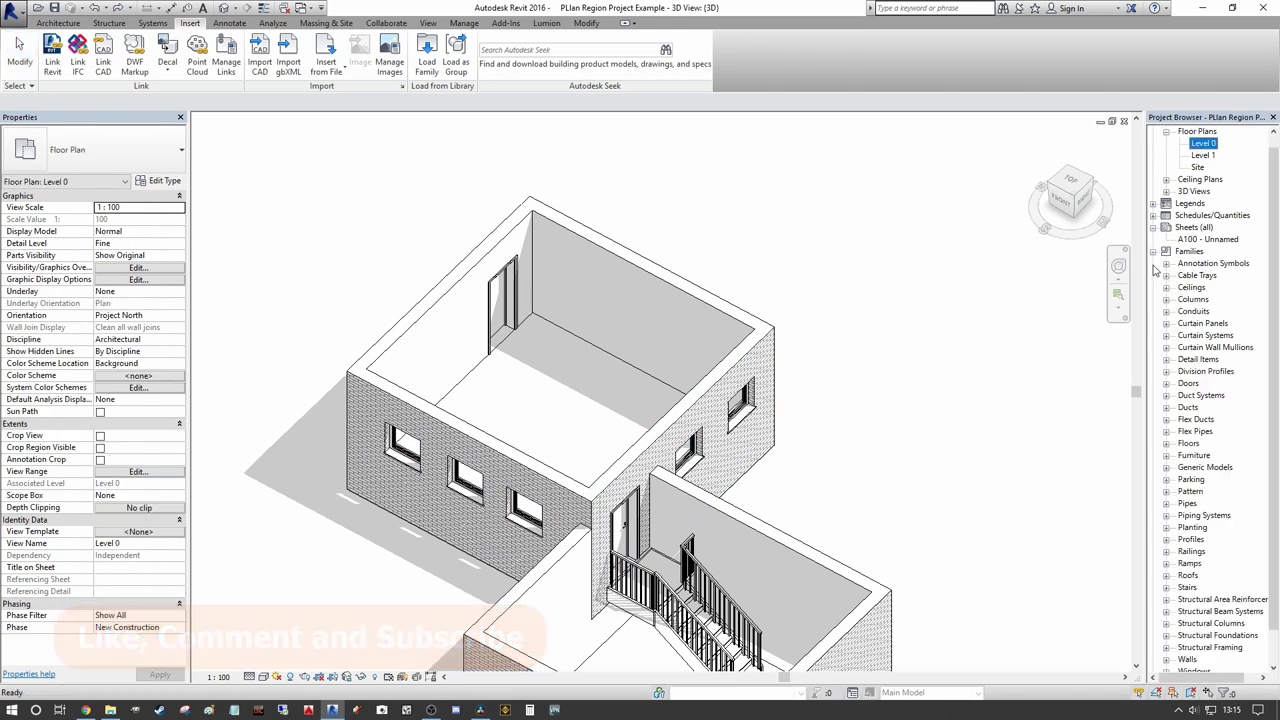
pyautogui.scroll(-2, 1273, 302)
pyautogui.scroll(-1, 1273, 302)
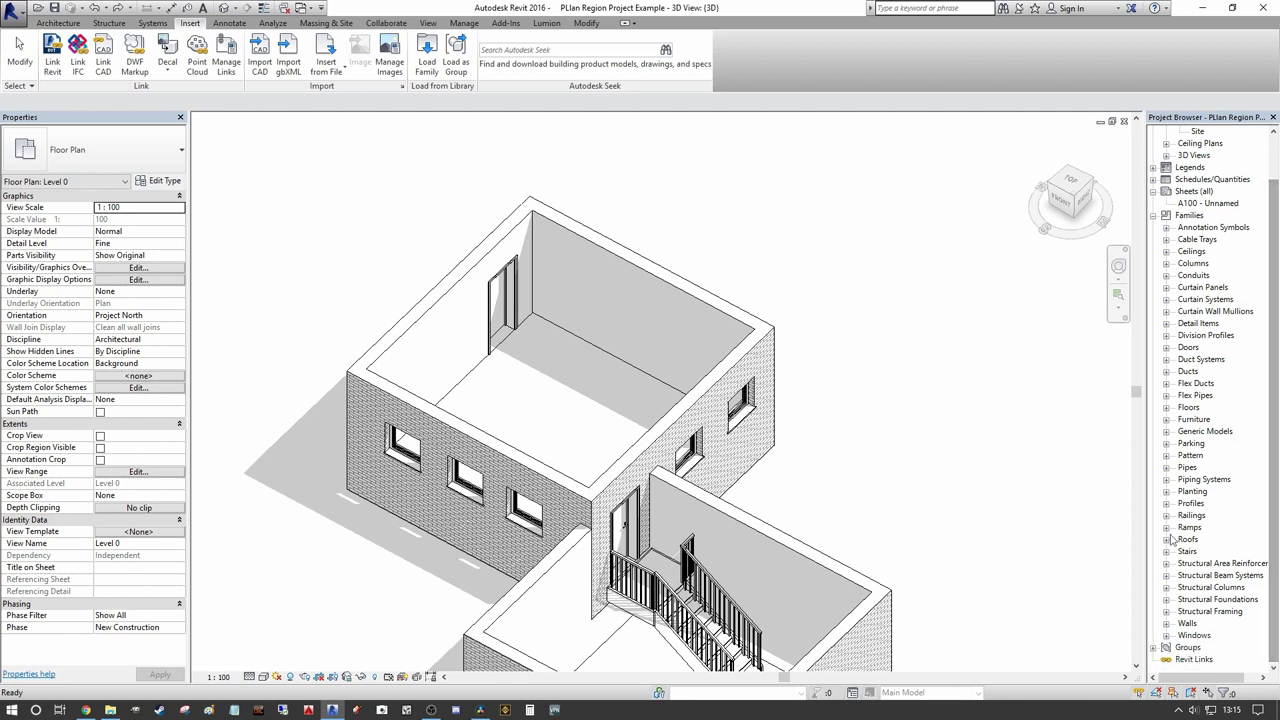
pyautogui.click(1166, 504)
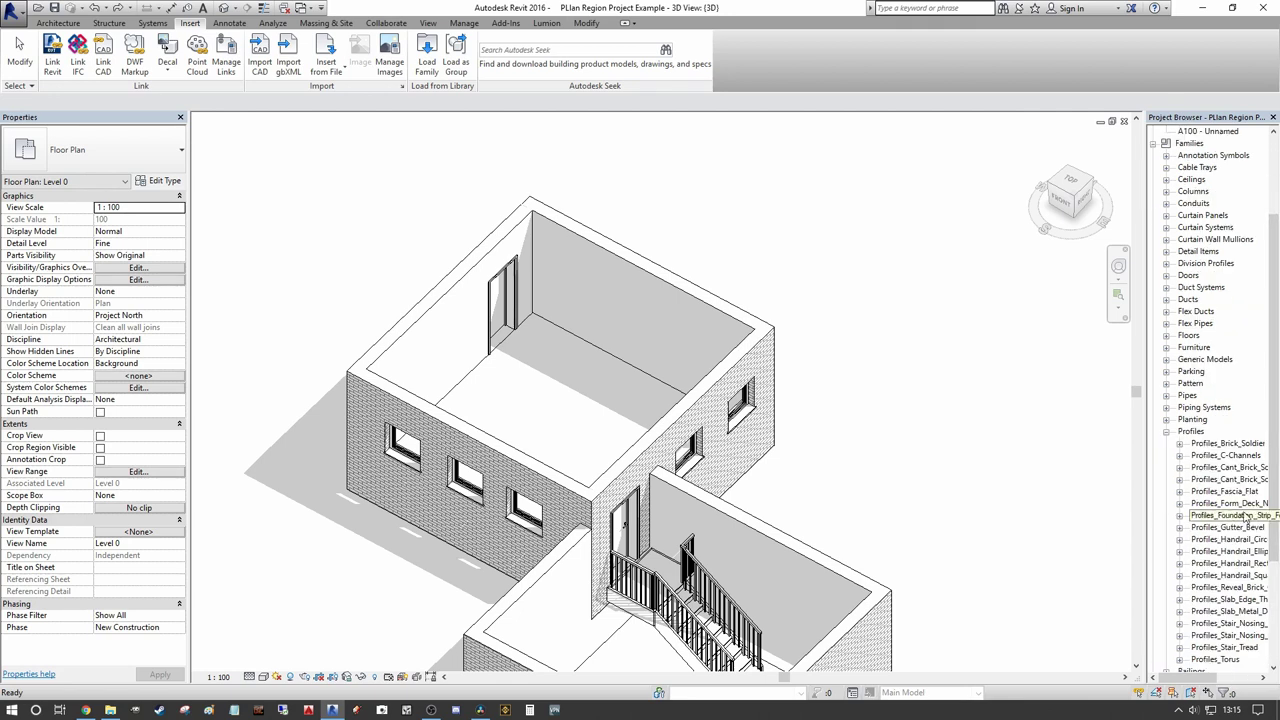
pyautogui.scroll(-3, 1182, 610)
pyautogui.click(1180, 611)
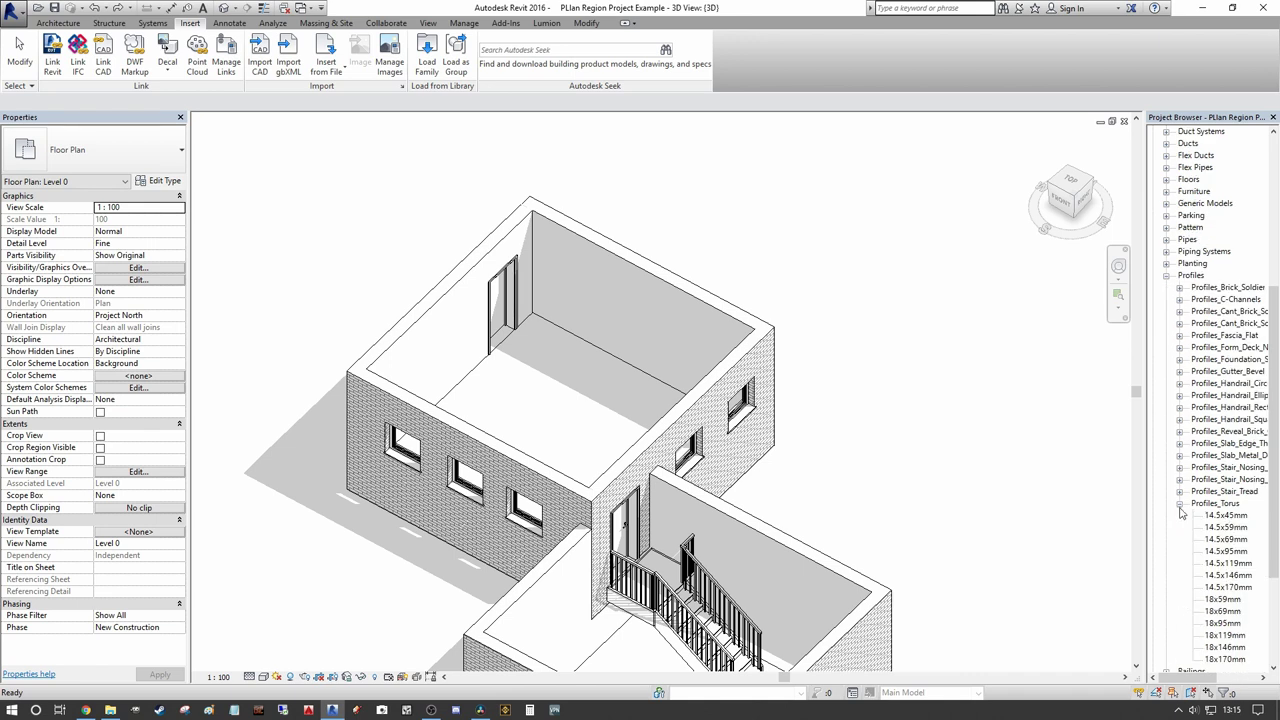
pyautogui.click(1179, 503)
pyautogui.click(1028, 465)
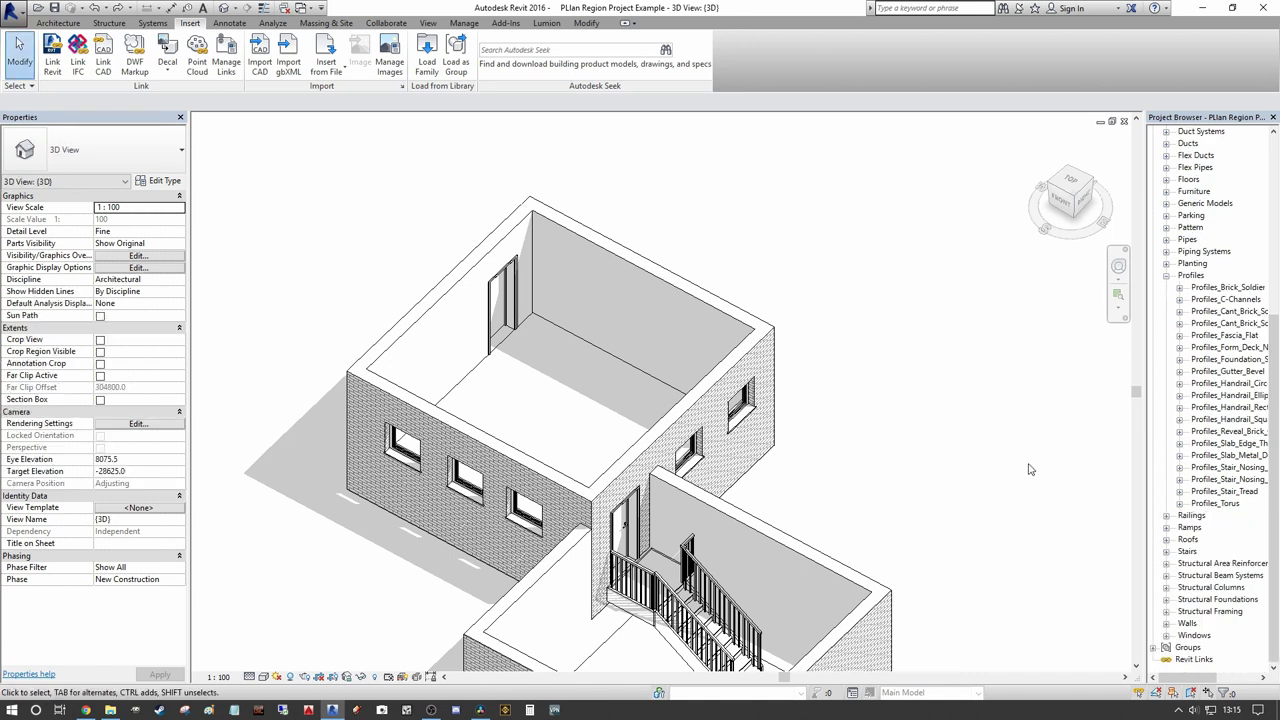
# Step: Create a new in-place model component in the Generic Models category
pyautogui.scroll(-1, 738, 384)
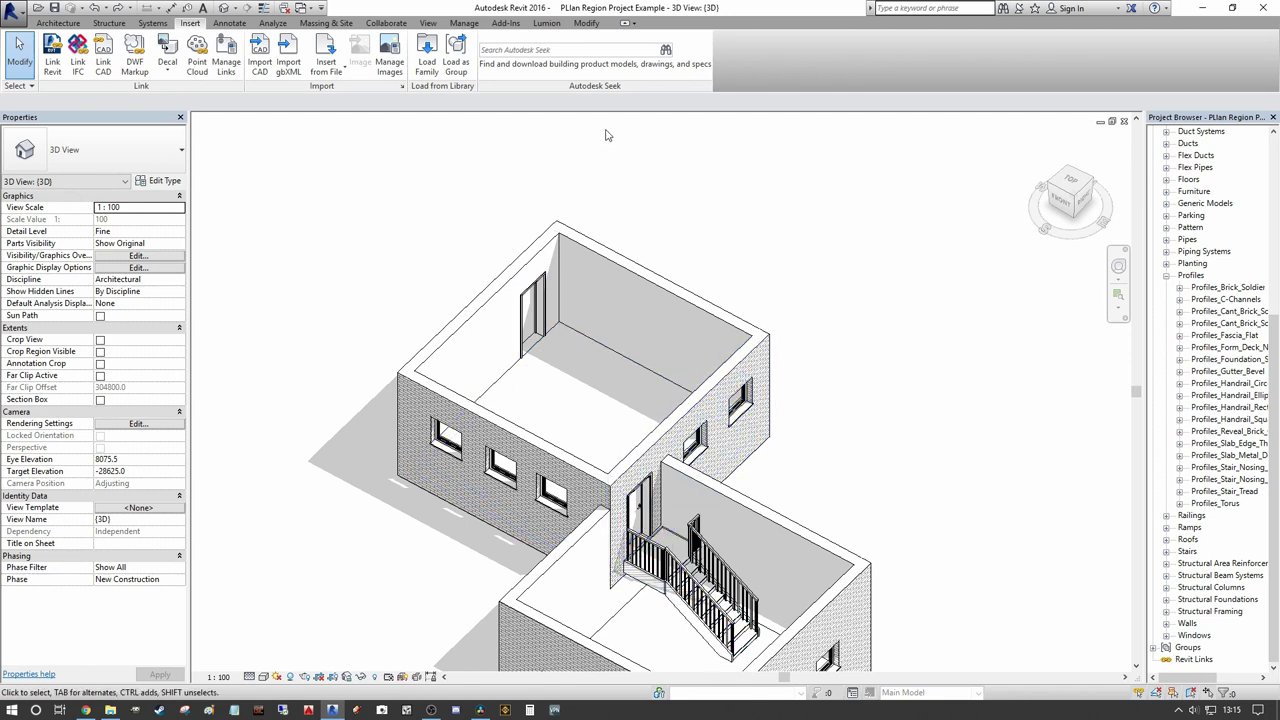
pyautogui.click(58, 24)
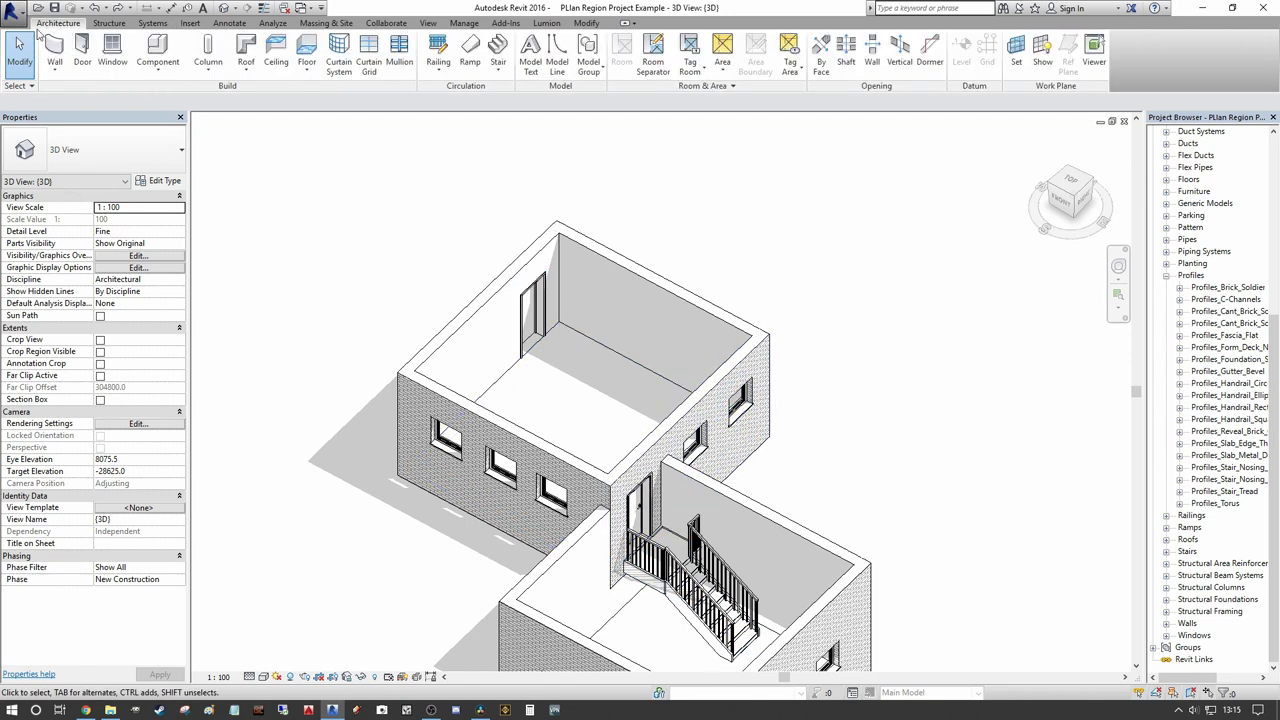
pyautogui.click(157, 64)
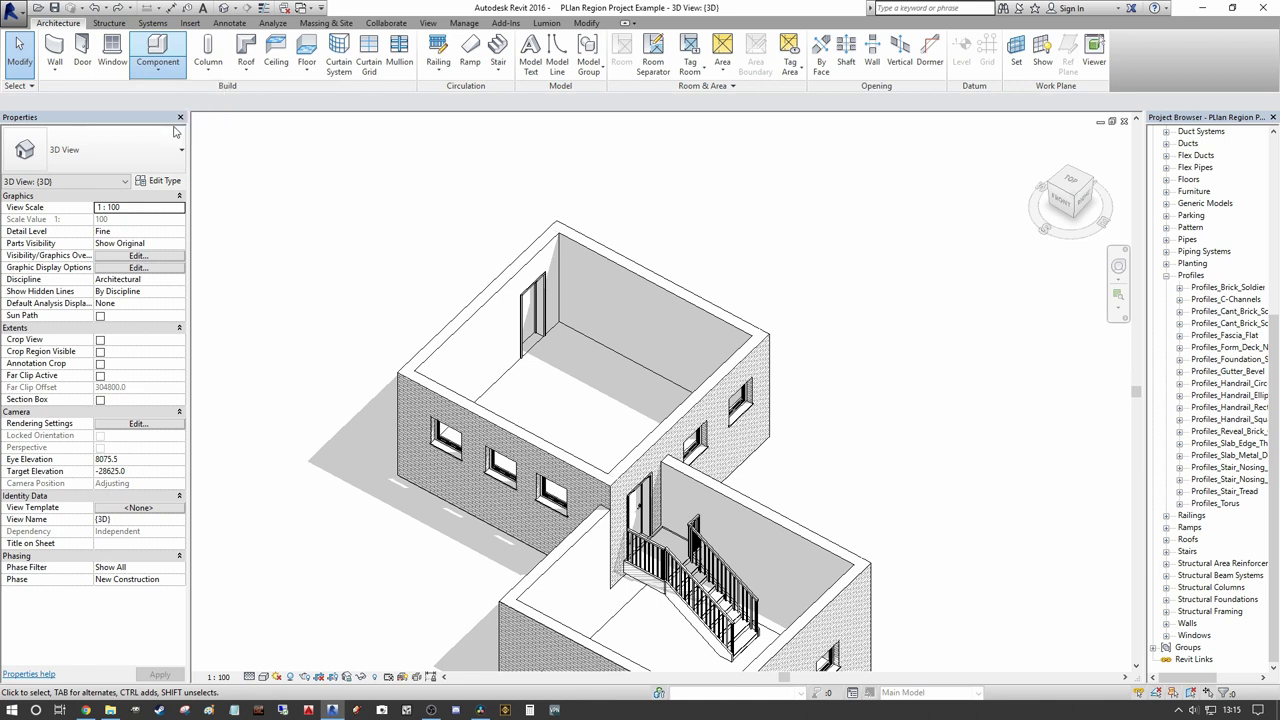
pyautogui.click(173, 126)
pyautogui.moveTo(733, 268); pyautogui.dragTo(734, 322)
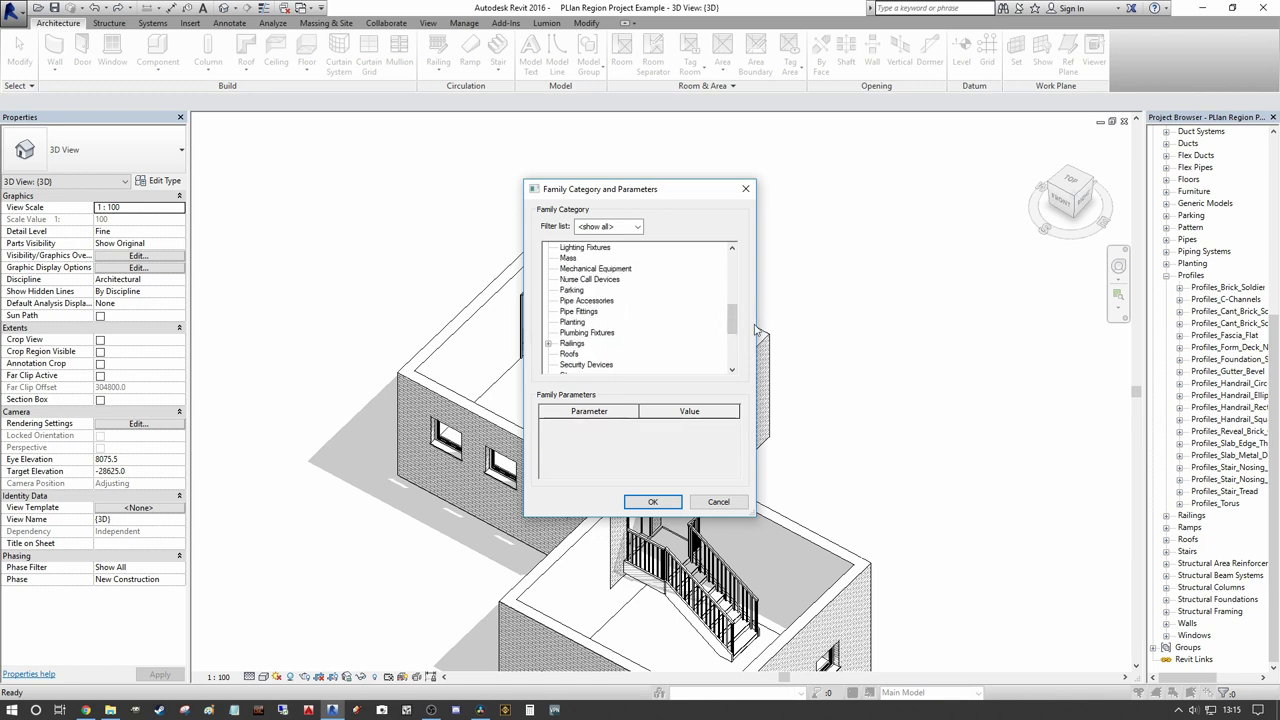
pyautogui.moveTo(732, 321); pyautogui.dragTo(732, 303)
pyautogui.click(585, 301)
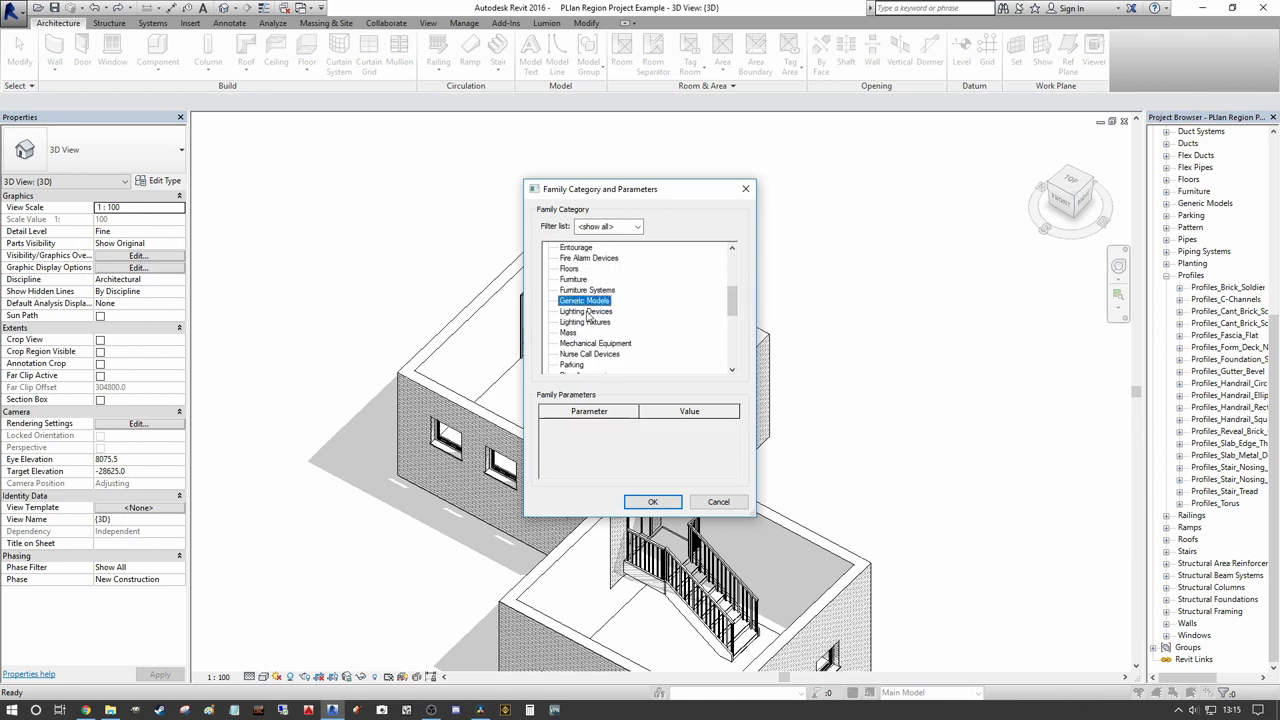
pyautogui.click(652, 501)
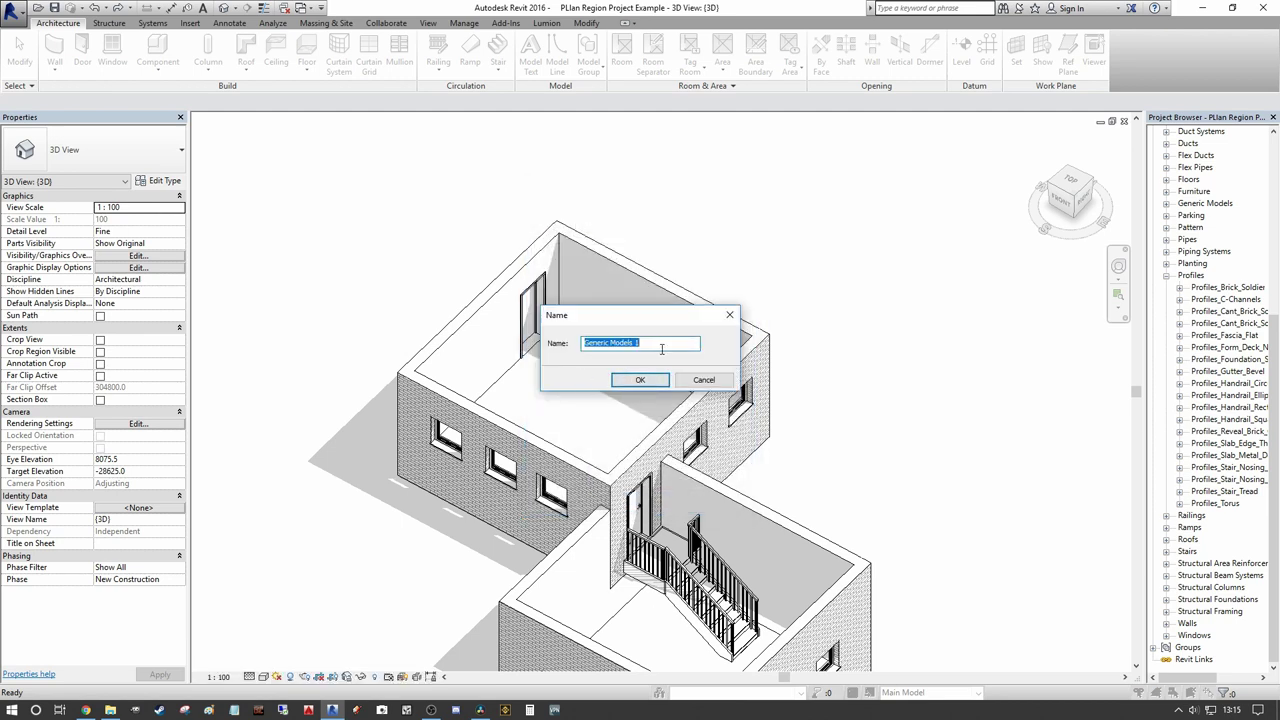
# Step: Name the in-place model SKIRTING A and enter its editing environment
pyautogui.write('skIRTING')
pyautogui.press('BackSpace')
pyautogui.press('BackSpace')
pyautogui.press('BackSpace')
pyautogui.press('BackSpace')
pyautogui.press('BackSpace')
pyautogui.press('BackSpace')
pyautogui.press('BackSpace')
pyautogui.press('BackSpace')
pyautogui.press('BackSpace')
pyautogui.write('SKIRTING A')
pyautogui.press('Return')
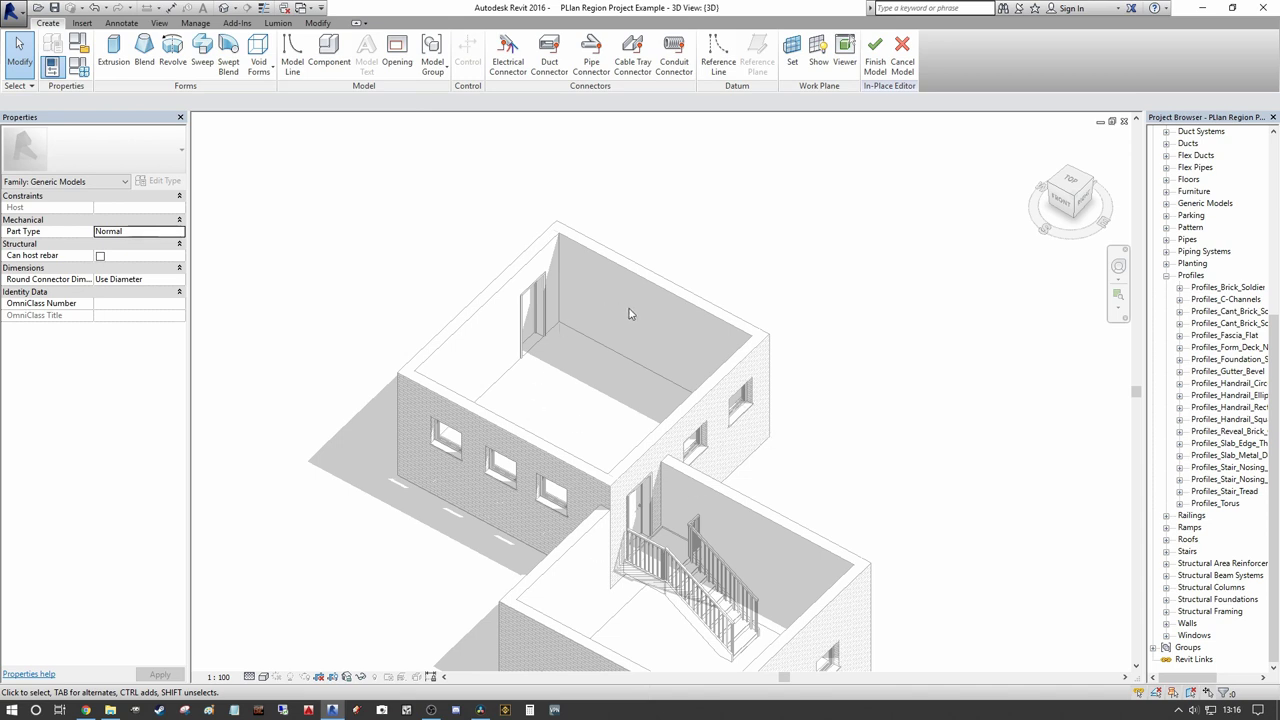
# Step: Start a Sweep in the in-place model and choose to sketch its path
pyautogui.click(202, 50)
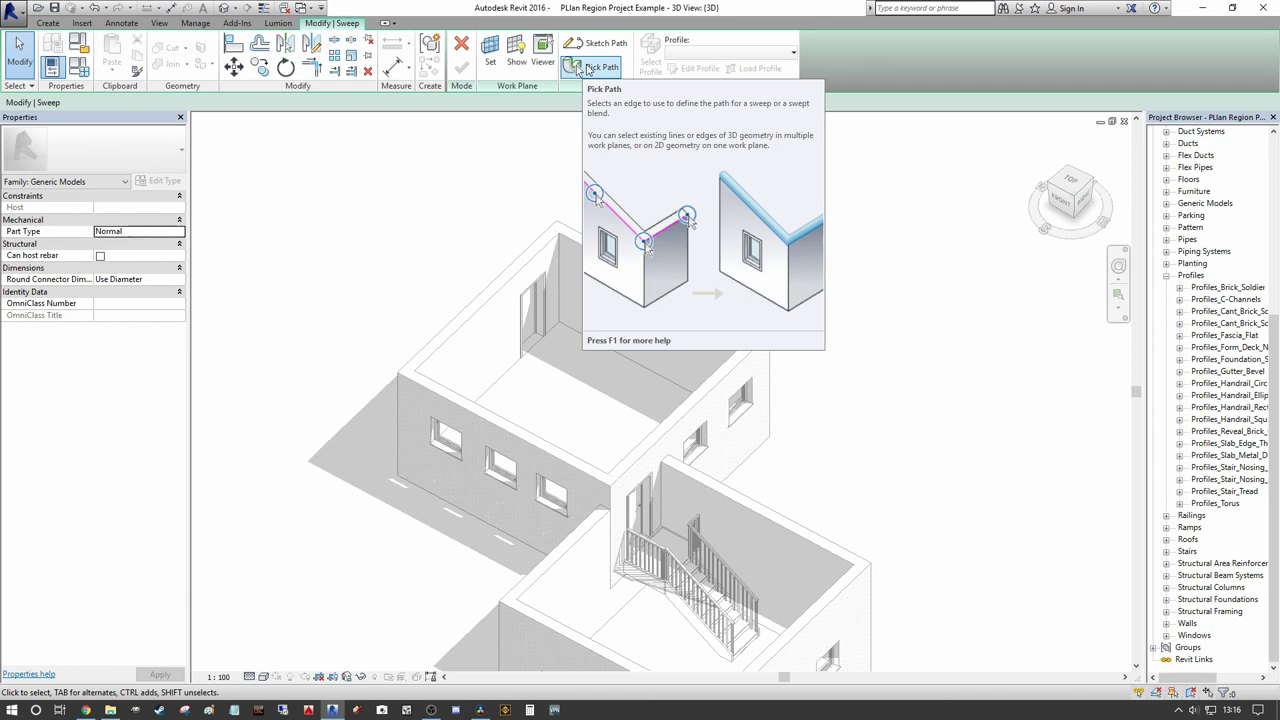
pyautogui.scroll(3, 550, 363)
pyautogui.scroll(2, 529, 362)
pyautogui.scroll(2, 529, 362)
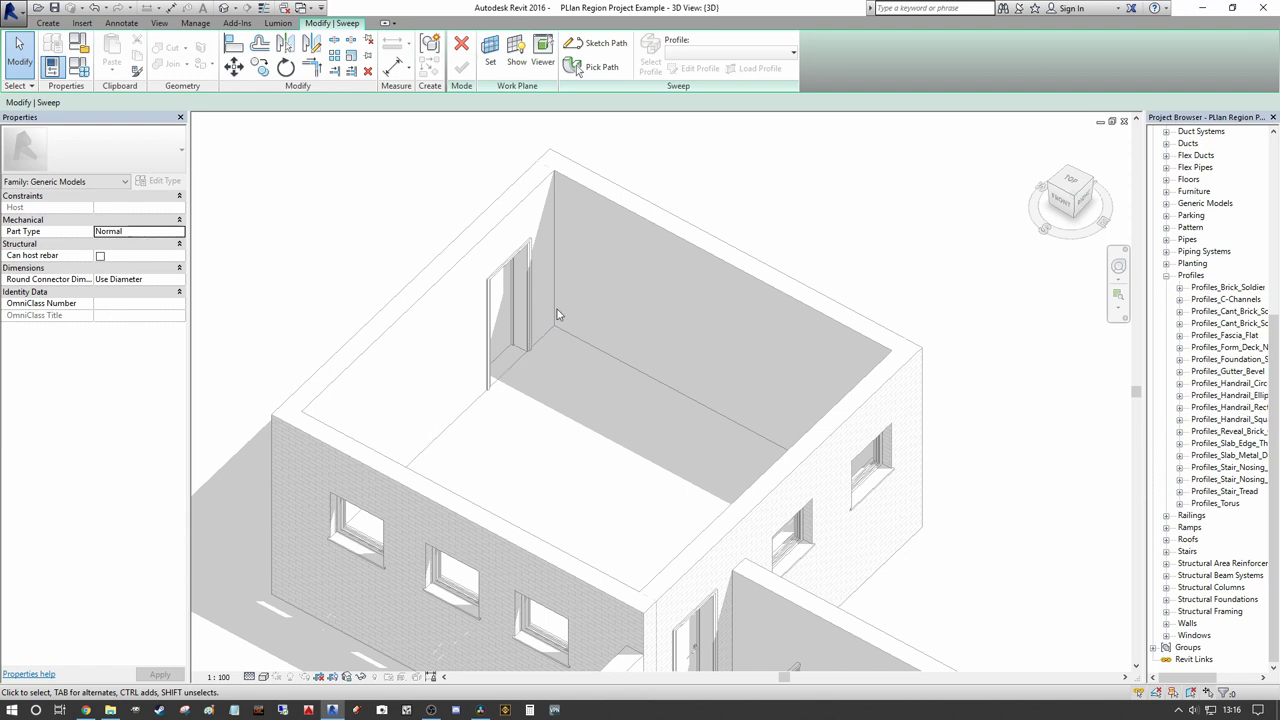
pyautogui.scroll(-1, 557, 314)
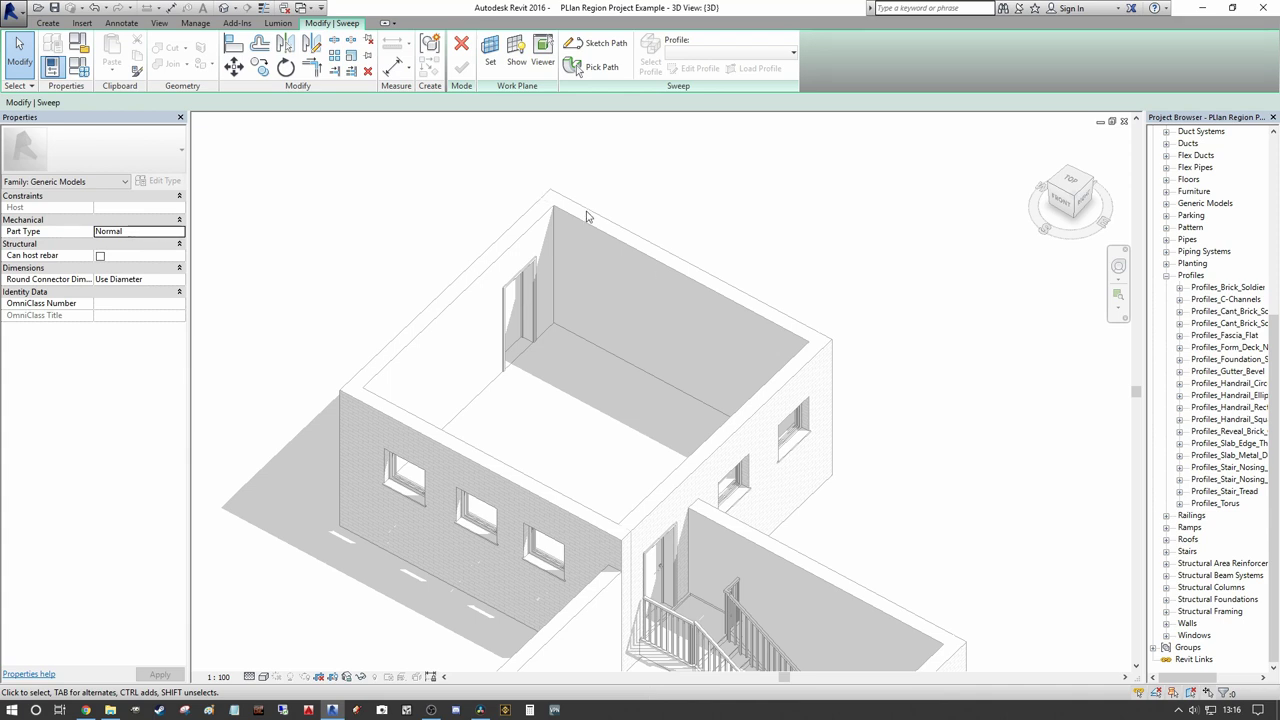
pyautogui.scroll(2, 530, 360)
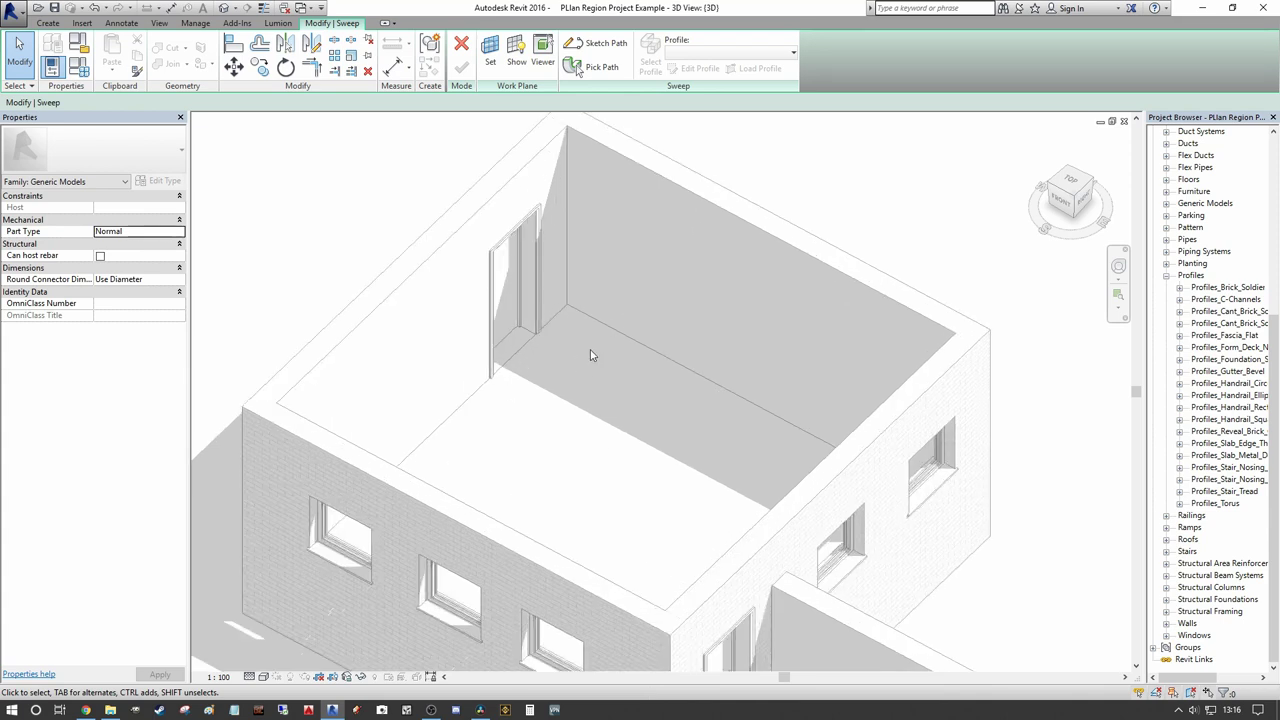
pyautogui.scroll(-2, 586, 290)
pyautogui.click(581, 46)
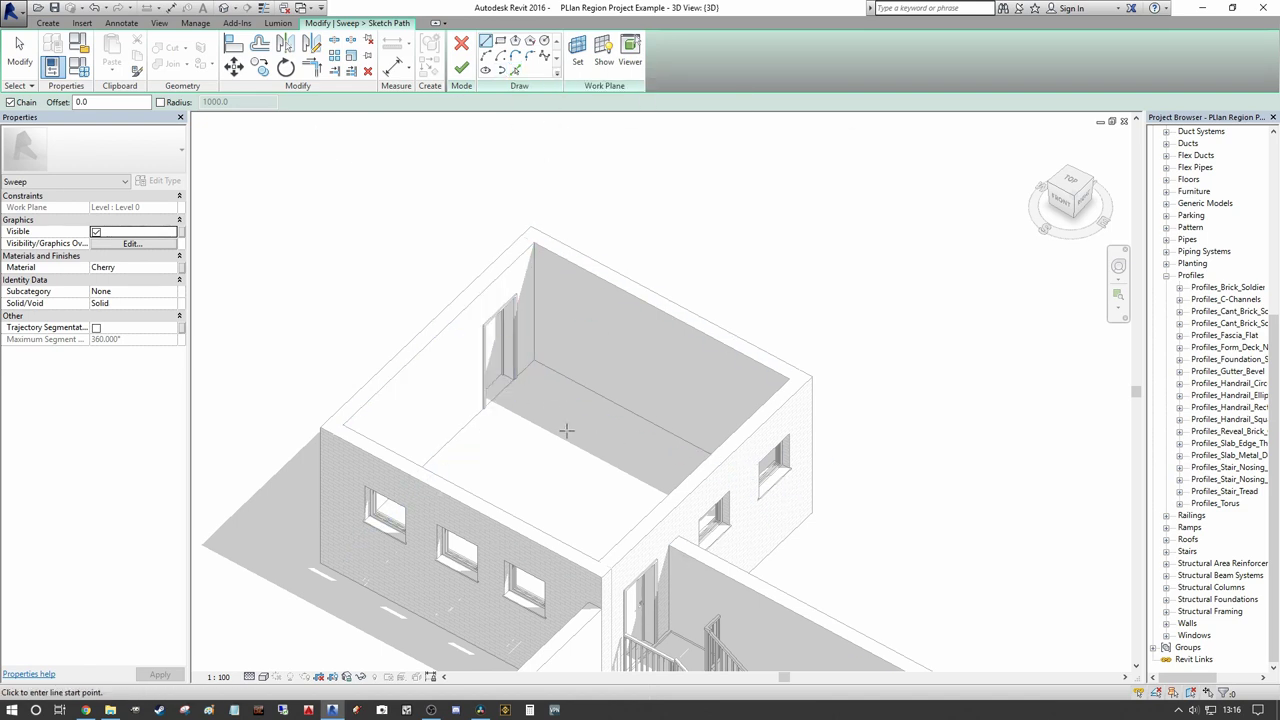
# Step: Try to set the path's work plane by picking a plane at the room's ground floor
pyautogui.click(578, 50)
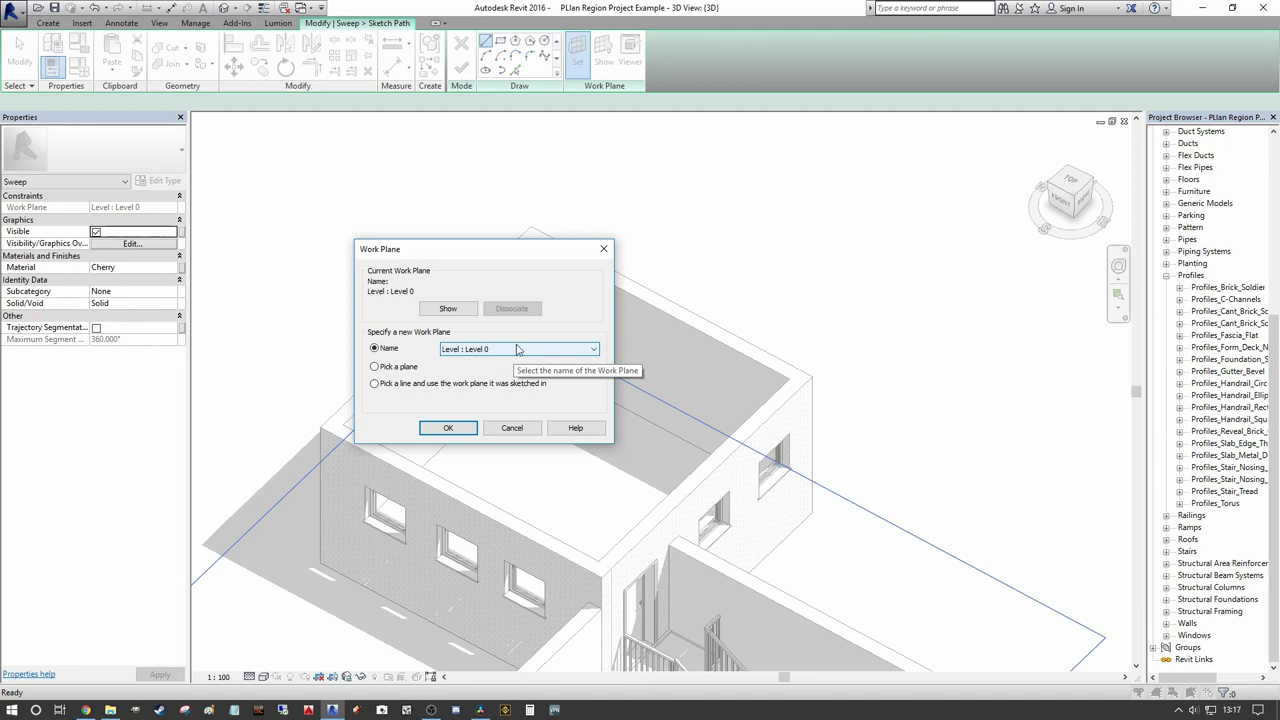
pyautogui.click(375, 367)
pyautogui.click(448, 427)
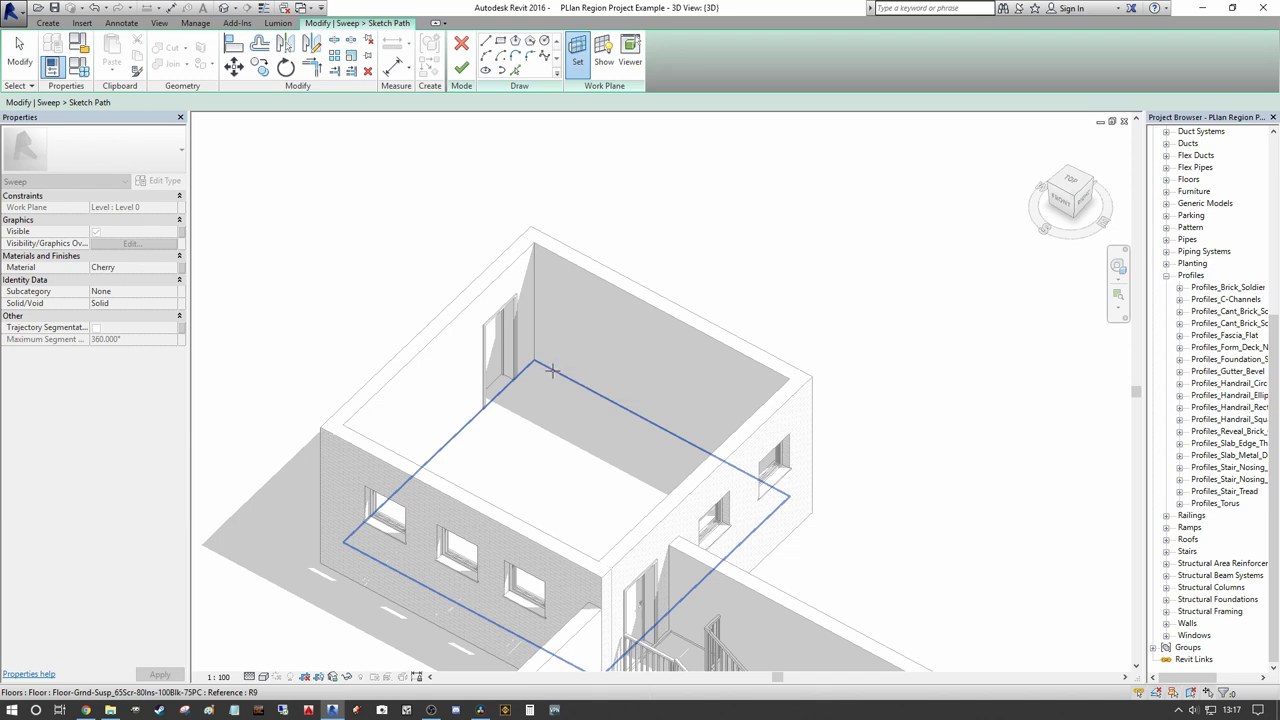
pyautogui.click(550, 368)
# Step: Set the path sketch's work plane by name to Level : Level 0
pyautogui.click(584, 58)
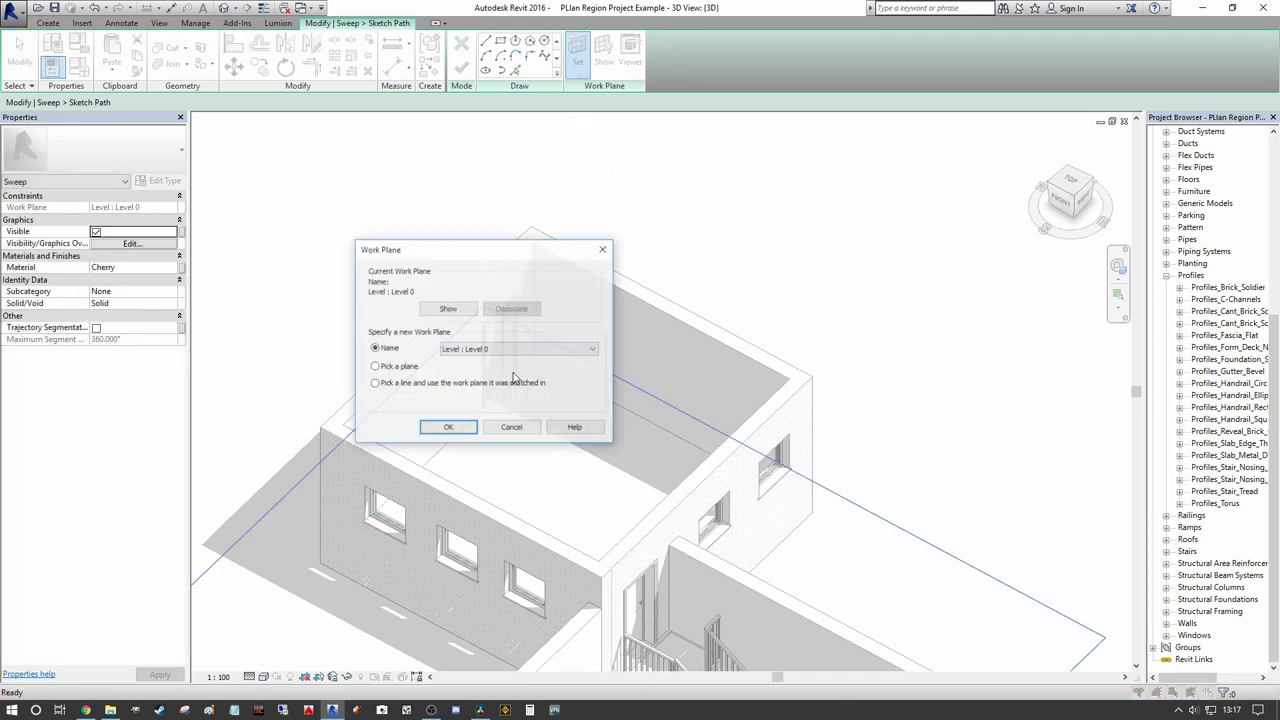
pyautogui.click(440, 349)
pyautogui.click(525, 360)
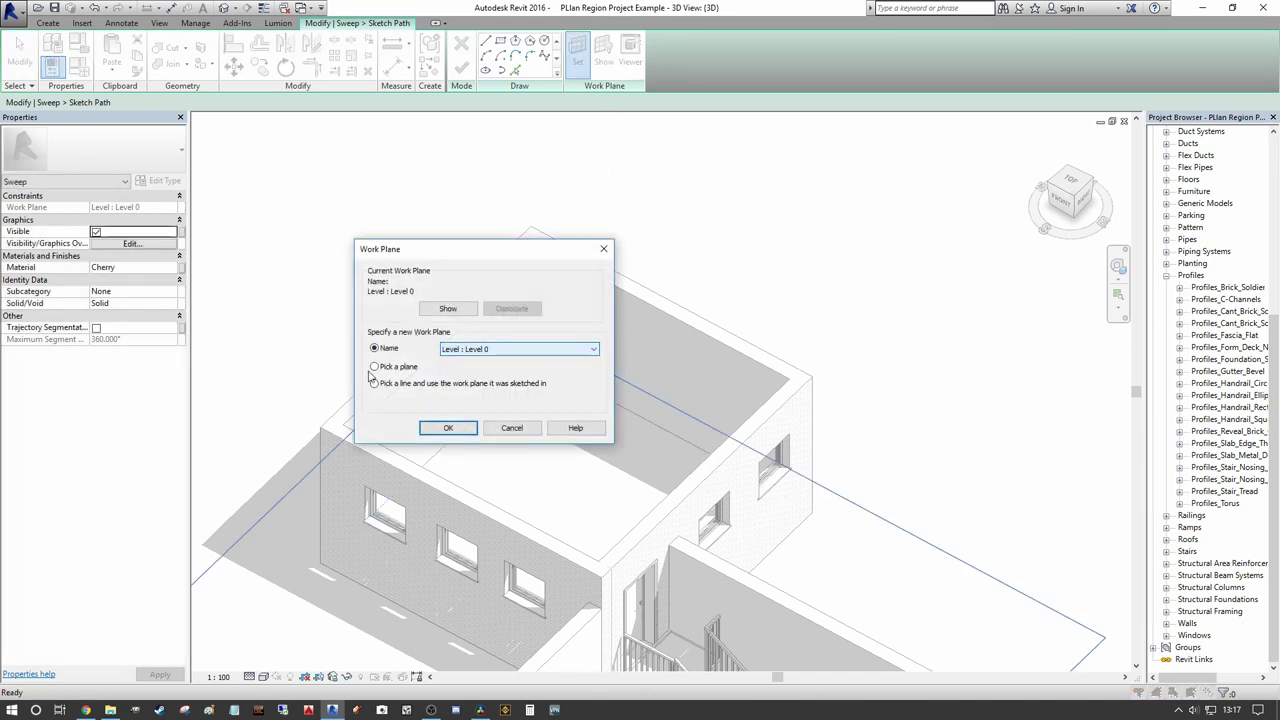
pyautogui.click(468, 429)
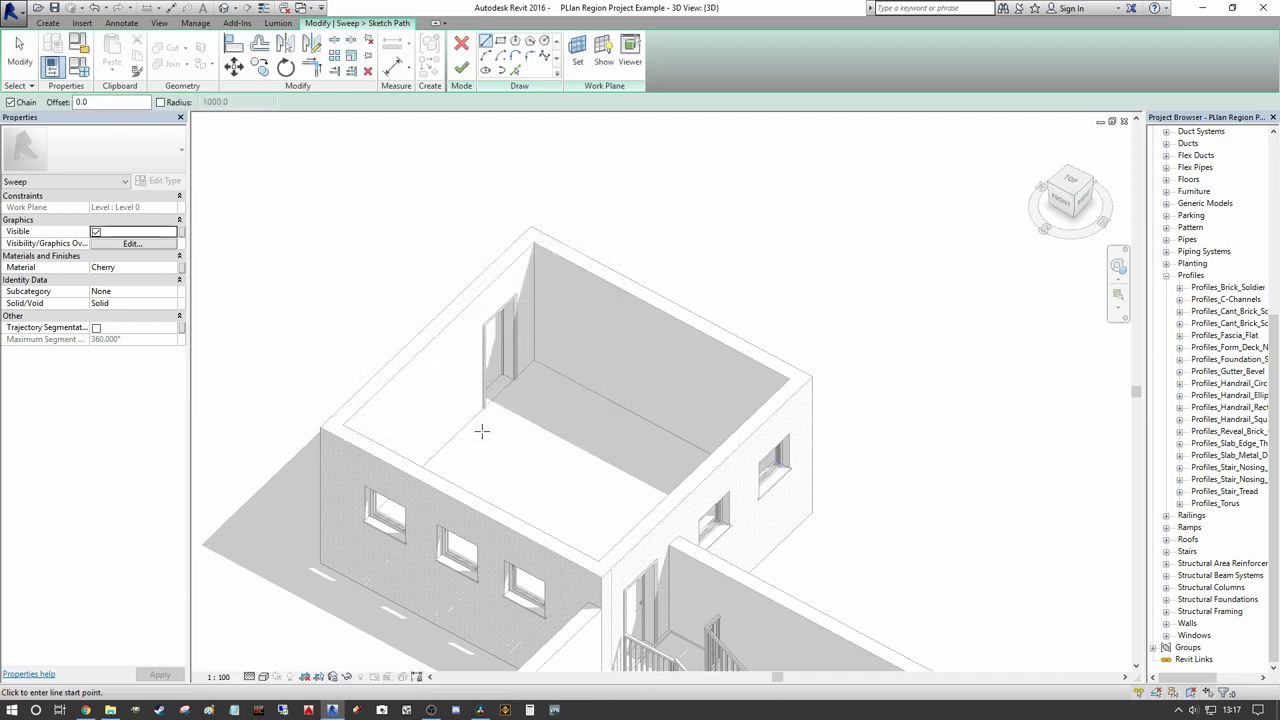
# Step: Pick path lines along the inner base of the two-window wall with a door and the adjoining blank wall, locking both to the walls
pyautogui.click(516, 71)
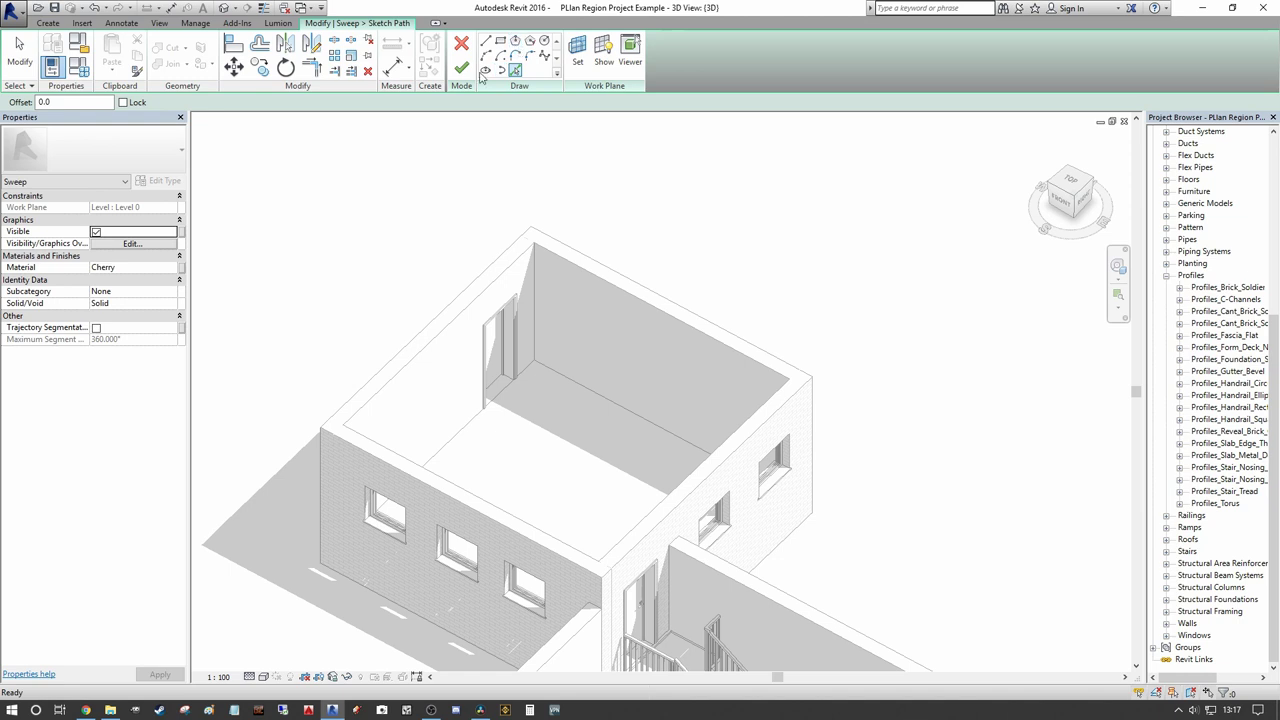
pyautogui.keyDown('shift'); pyautogui.moveTo(391, 467); pyautogui.dragTo(722, 431, button='middle'); pyautogui.keyUp('shift')
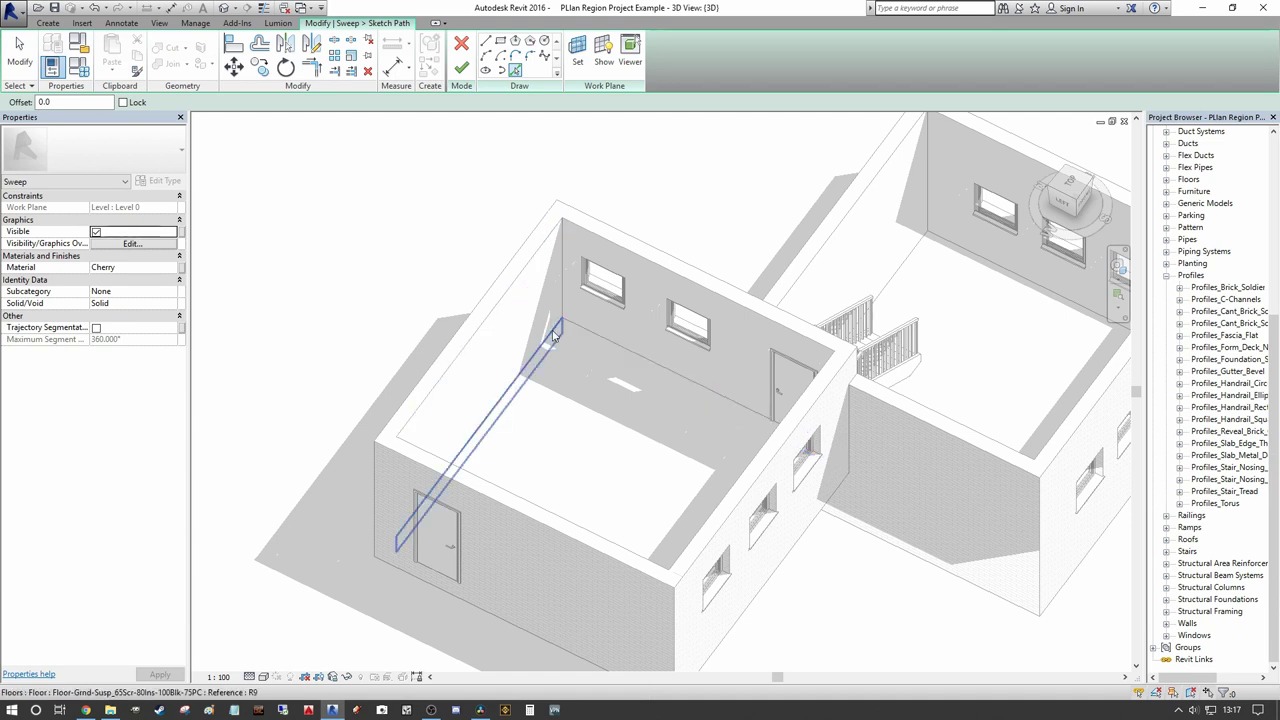
pyautogui.keyDown('shift'); pyautogui.moveTo(553, 335); pyautogui.dragTo(531, 311, button='middle'); pyautogui.keyUp('shift')
pyautogui.moveTo(595, 406); pyautogui.dragTo(530, 344, button='middle')
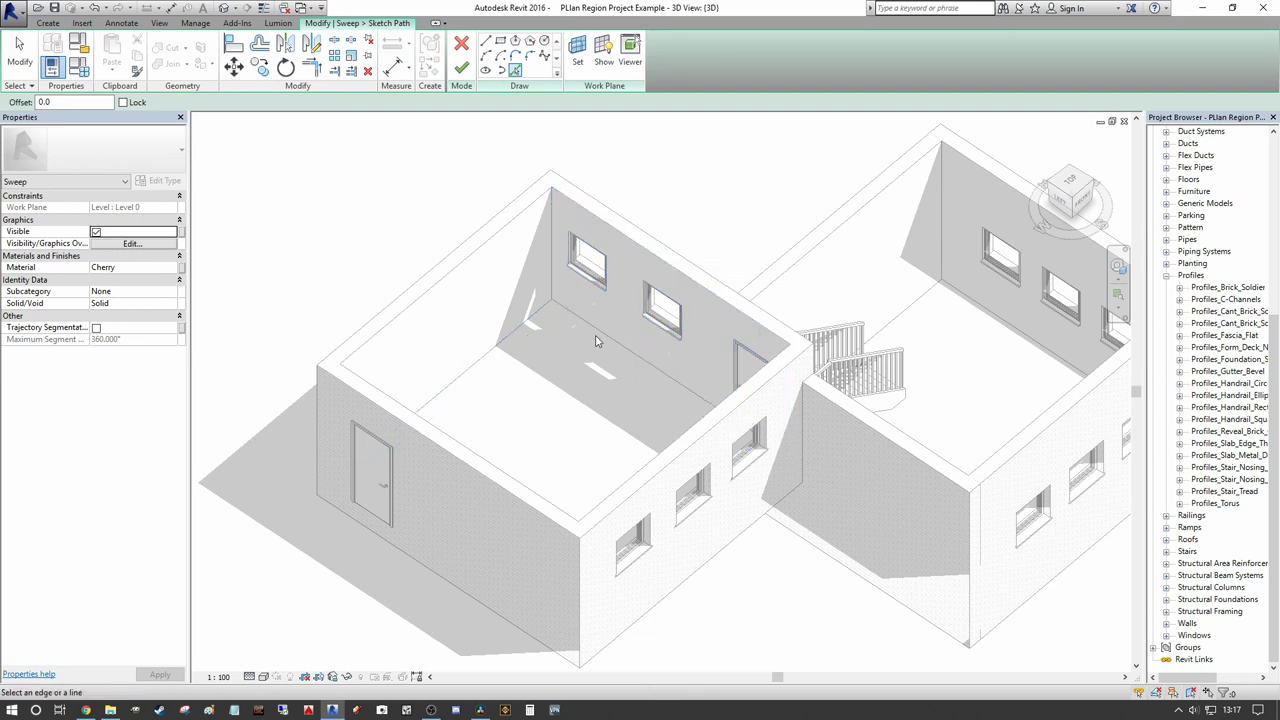
pyautogui.click(638, 250)
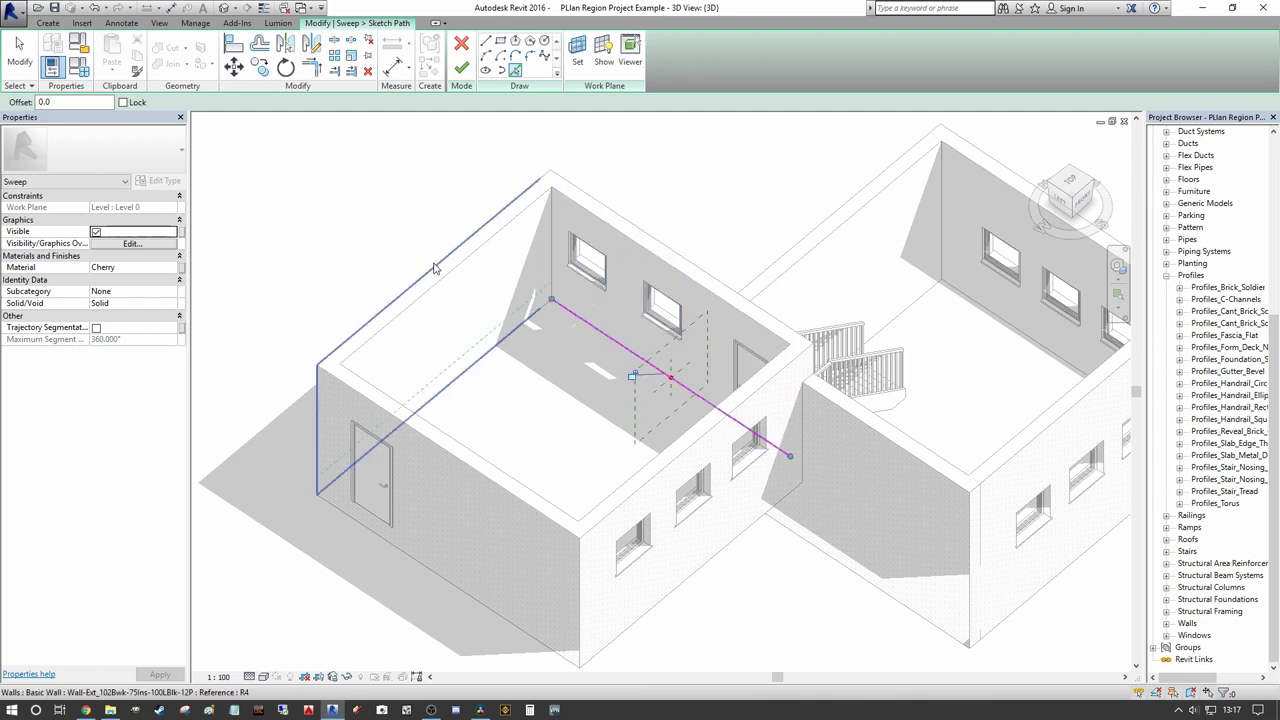
pyautogui.rightClick(563, 306)
pyautogui.click(597, 307)
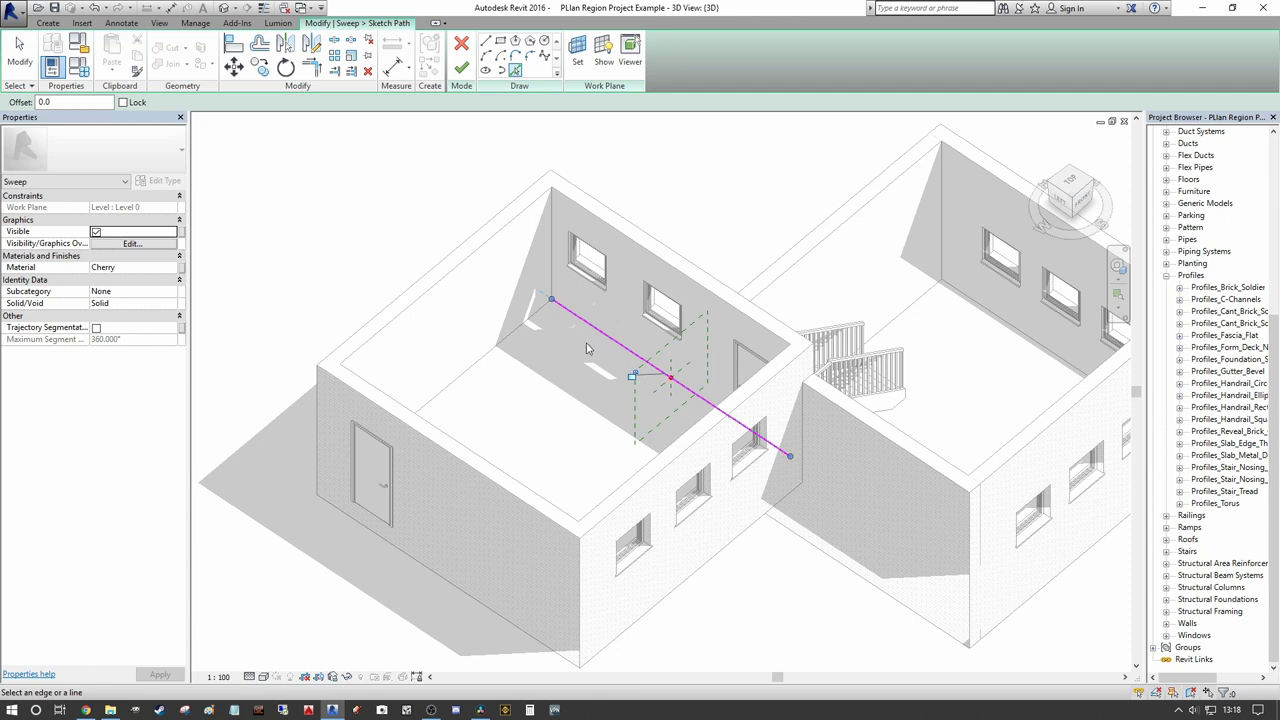
pyautogui.click(632, 375)
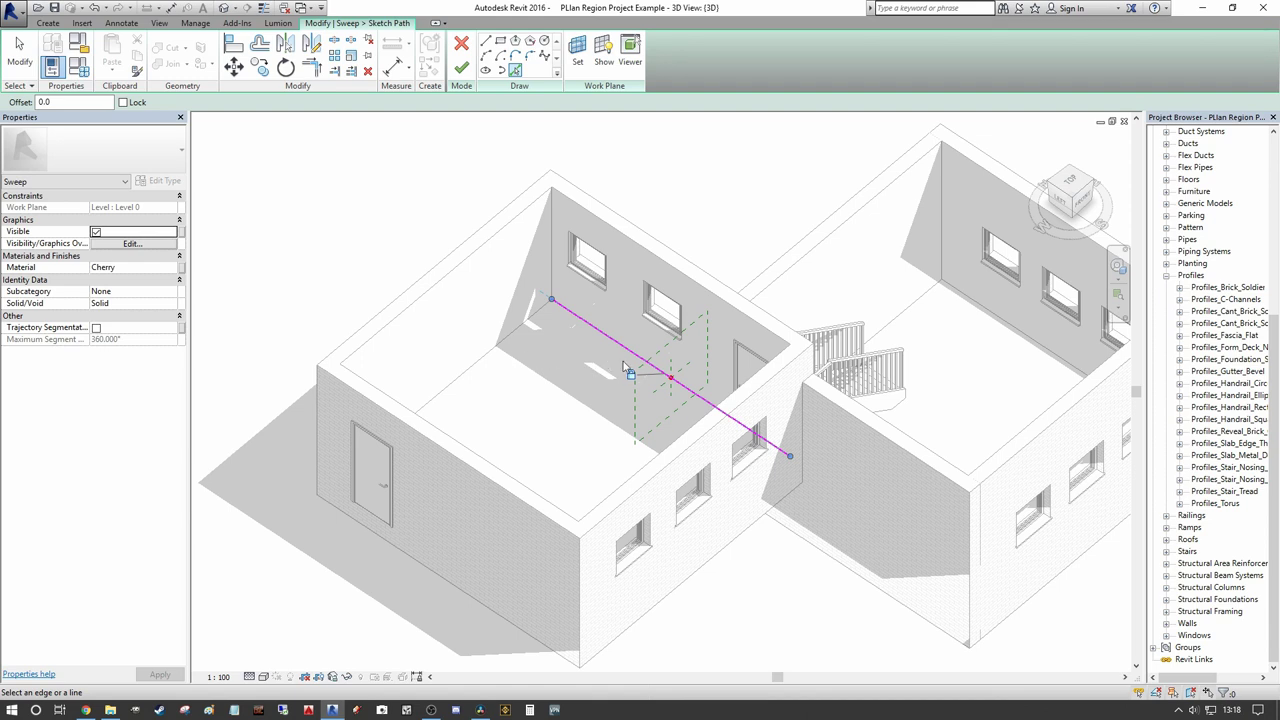
pyautogui.click(496, 236)
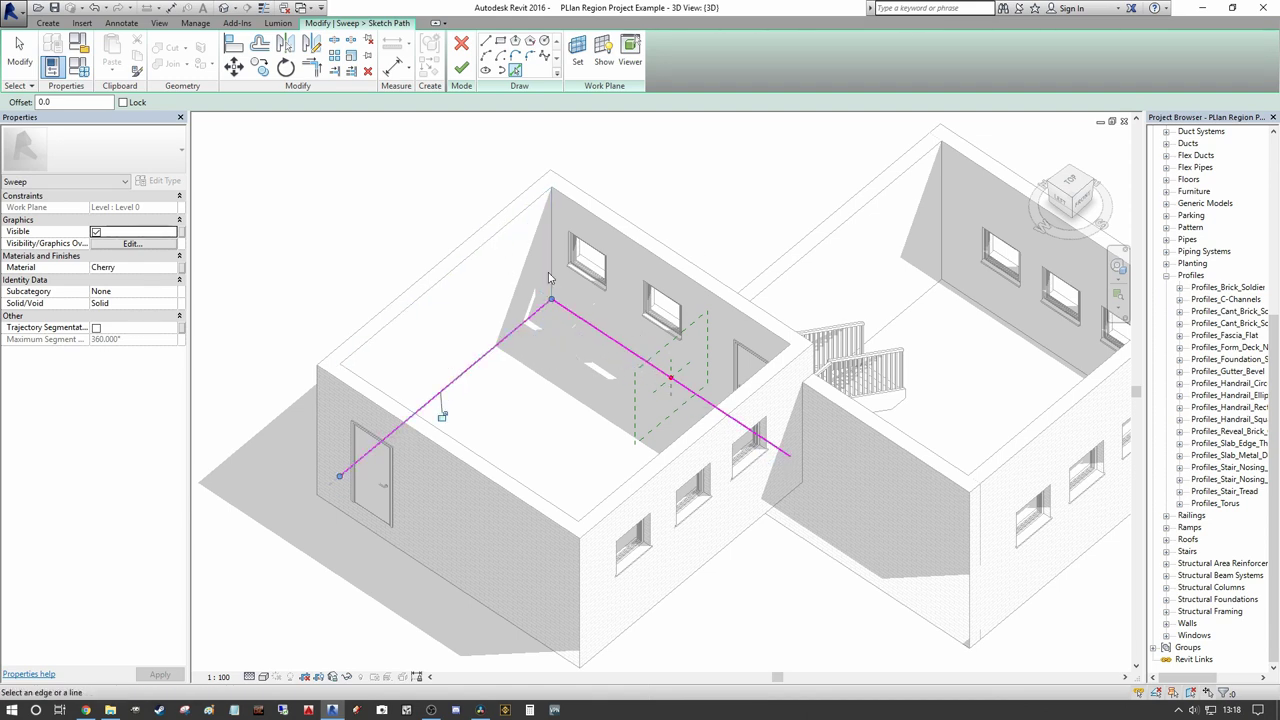
pyautogui.click(443, 415)
# Step: Add a path line along the inner base of the third wall, the one with the other door opposite the two-window wall
pyautogui.scroll(-1, 570, 369)
pyautogui.keyDown('shift'); pyautogui.moveTo(700, 286); pyautogui.dragTo(323, 260, button='middle'); pyautogui.keyUp('shift')
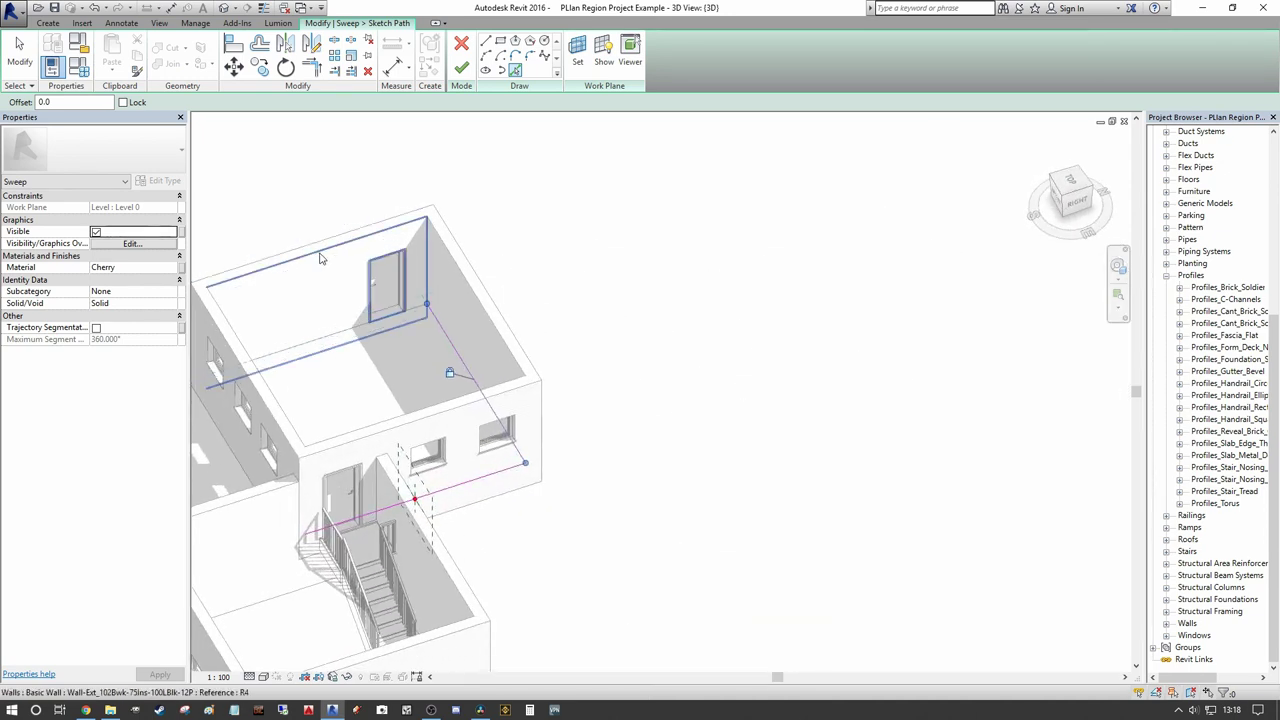
pyautogui.scroll(3, 318, 363)
pyautogui.click(318, 358)
pyautogui.scroll(-3, 356, 334)
pyautogui.moveTo(369, 335); pyautogui.dragTo(380, 371, button='middle')
pyautogui.scroll(2, 384, 339)
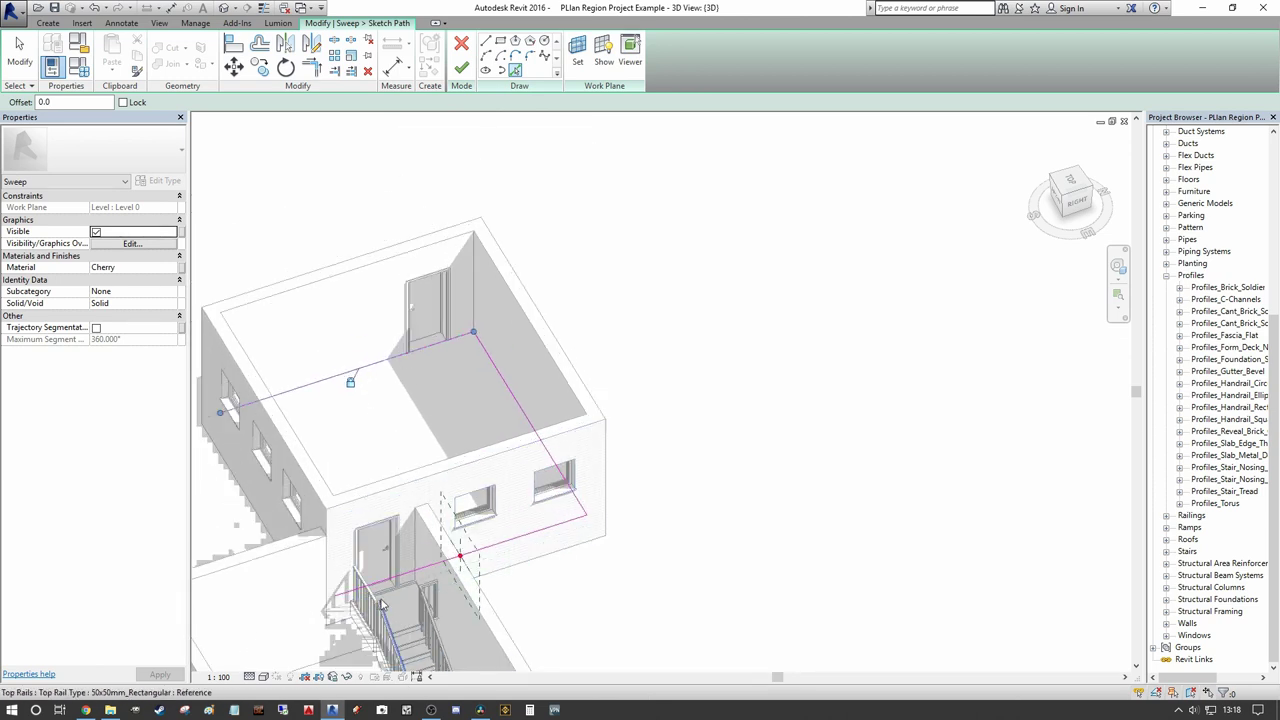
pyautogui.moveTo(386, 370); pyautogui.dragTo(448, 356, button='middle')
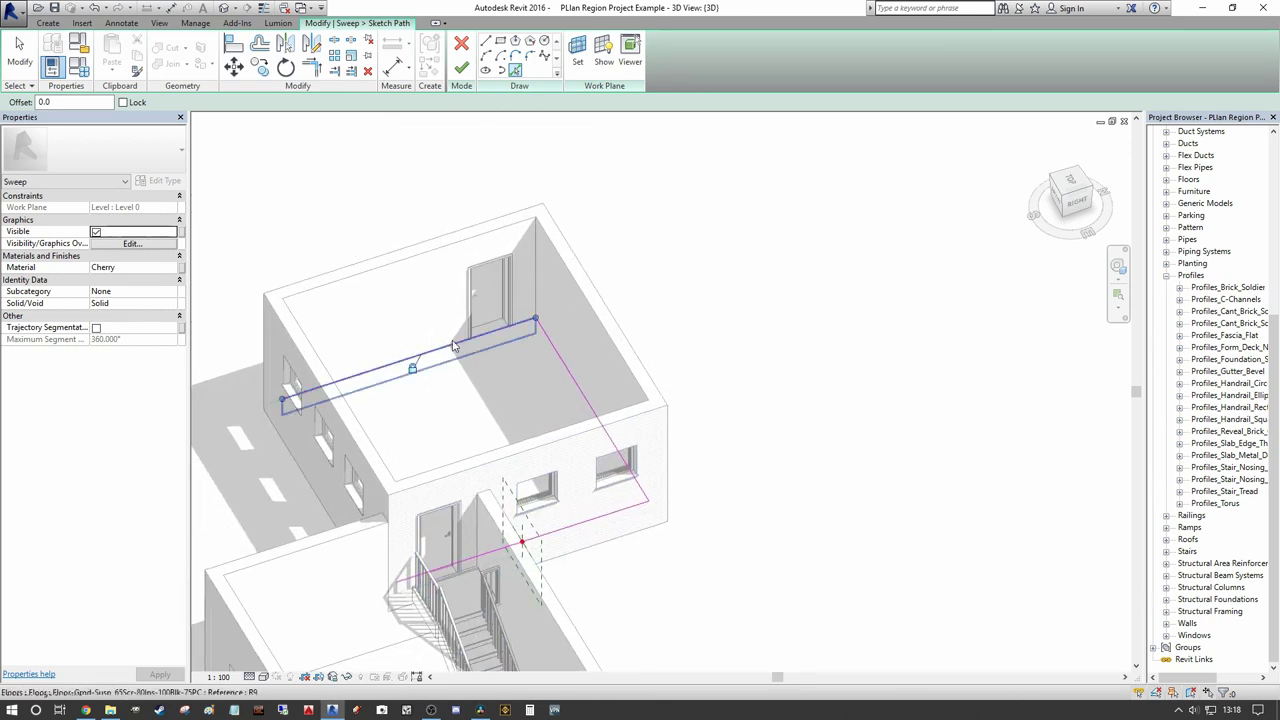
pyautogui.scroll(3, 528, 367)
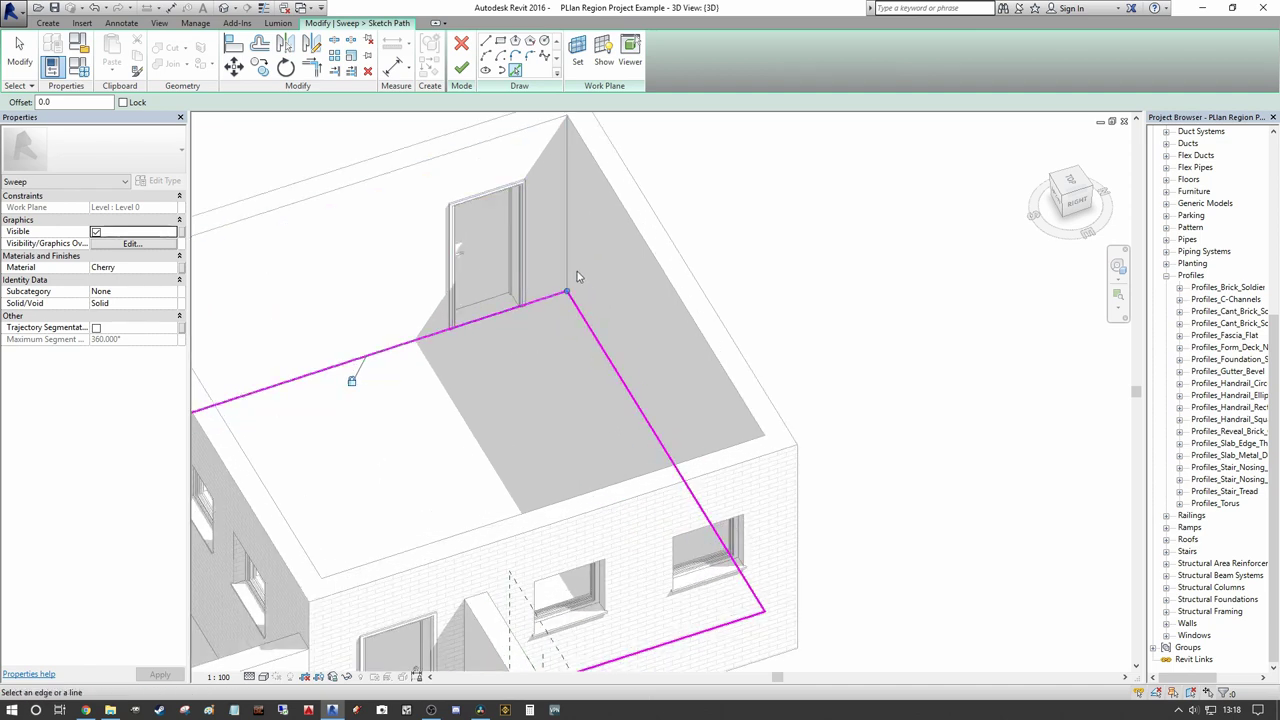
pyautogui.scroll(-4, 527, 364)
pyautogui.moveTo(527, 364); pyautogui.dragTo(568, 371, button='middle')
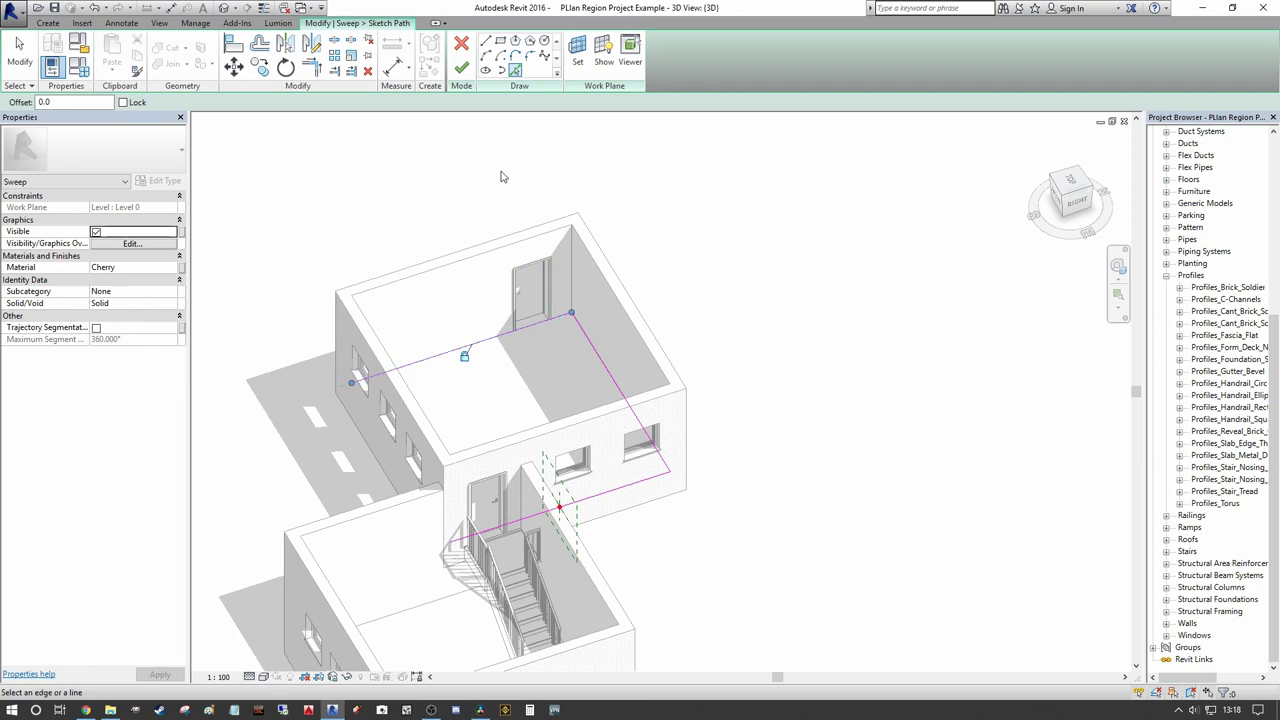
# Step: Align the free end of the third wall's path line with the near edge of its door frame and lock the alignment
pyautogui.press('a')
pyautogui.press('l')
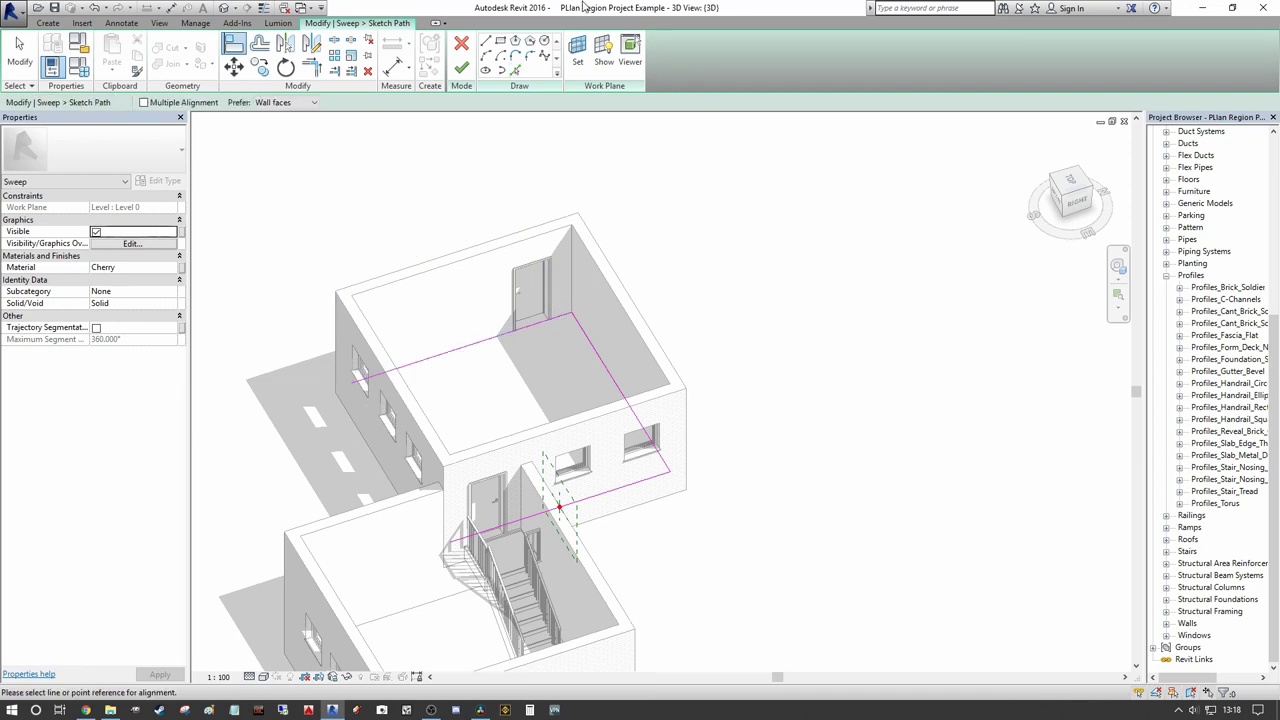
pyautogui.scroll(8, 540, 285)
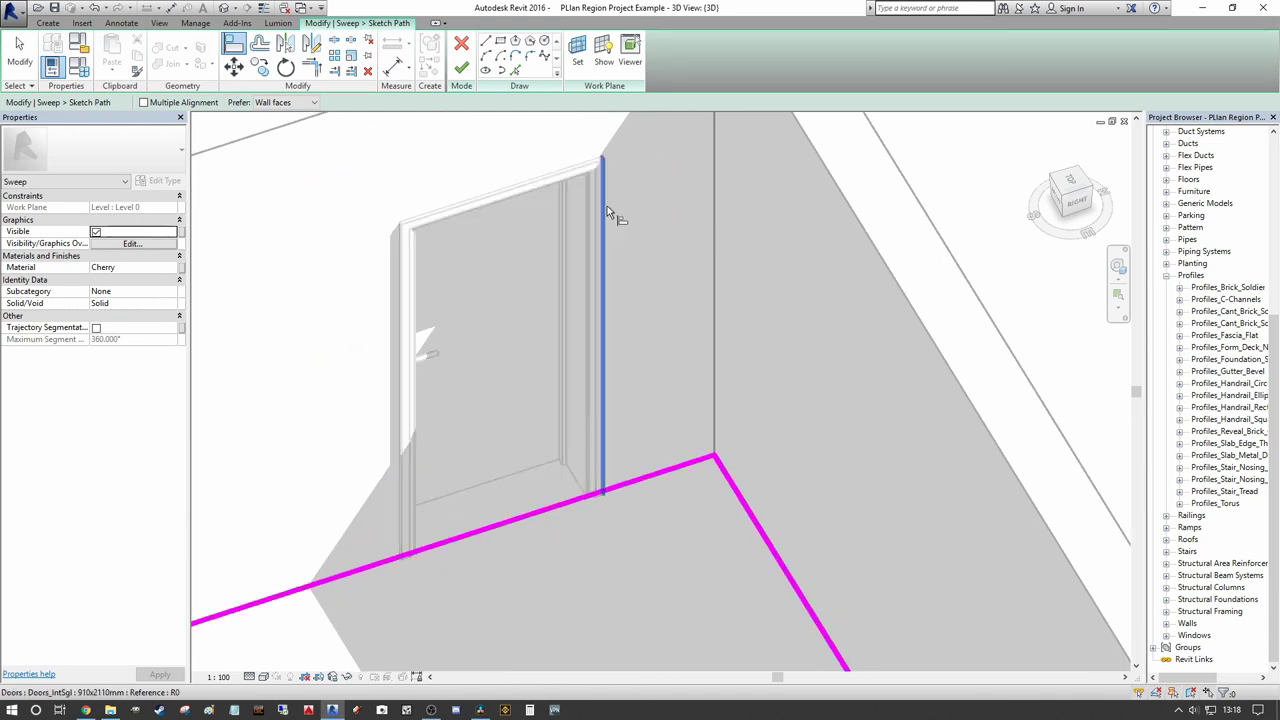
pyautogui.scroll(-8, 607, 212)
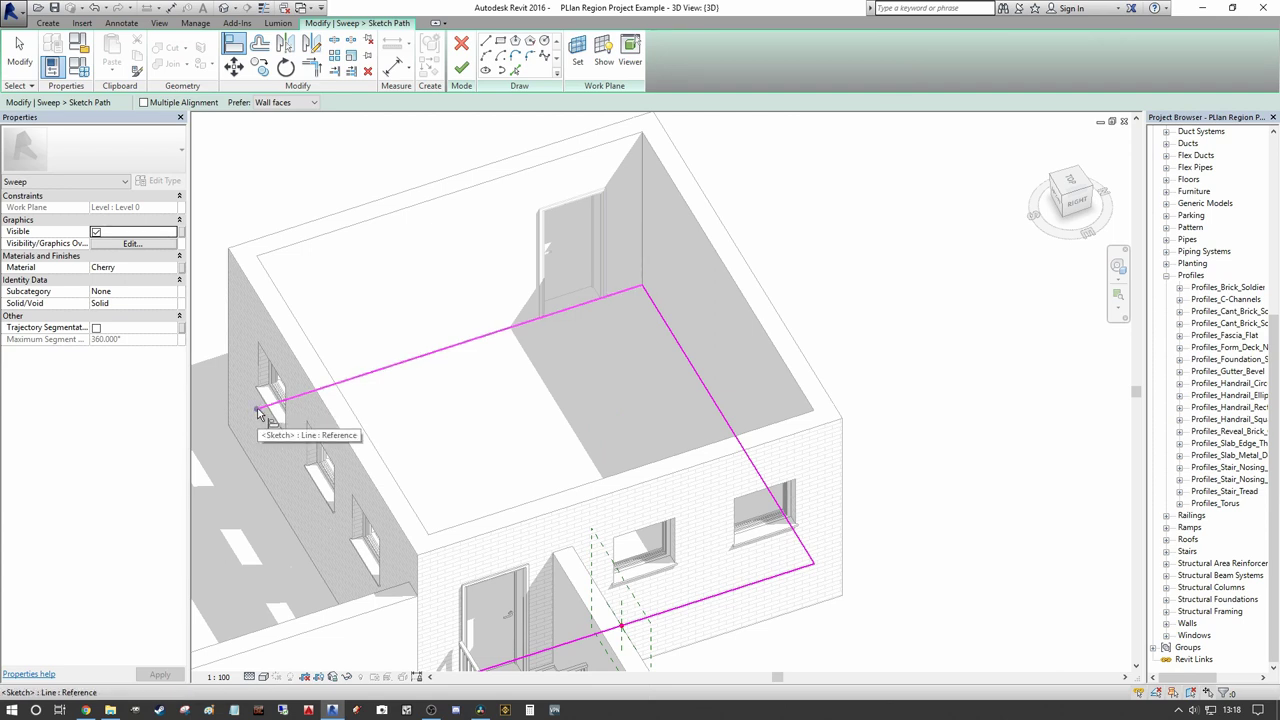
pyautogui.moveTo(258, 412); pyautogui.dragTo(607, 297)
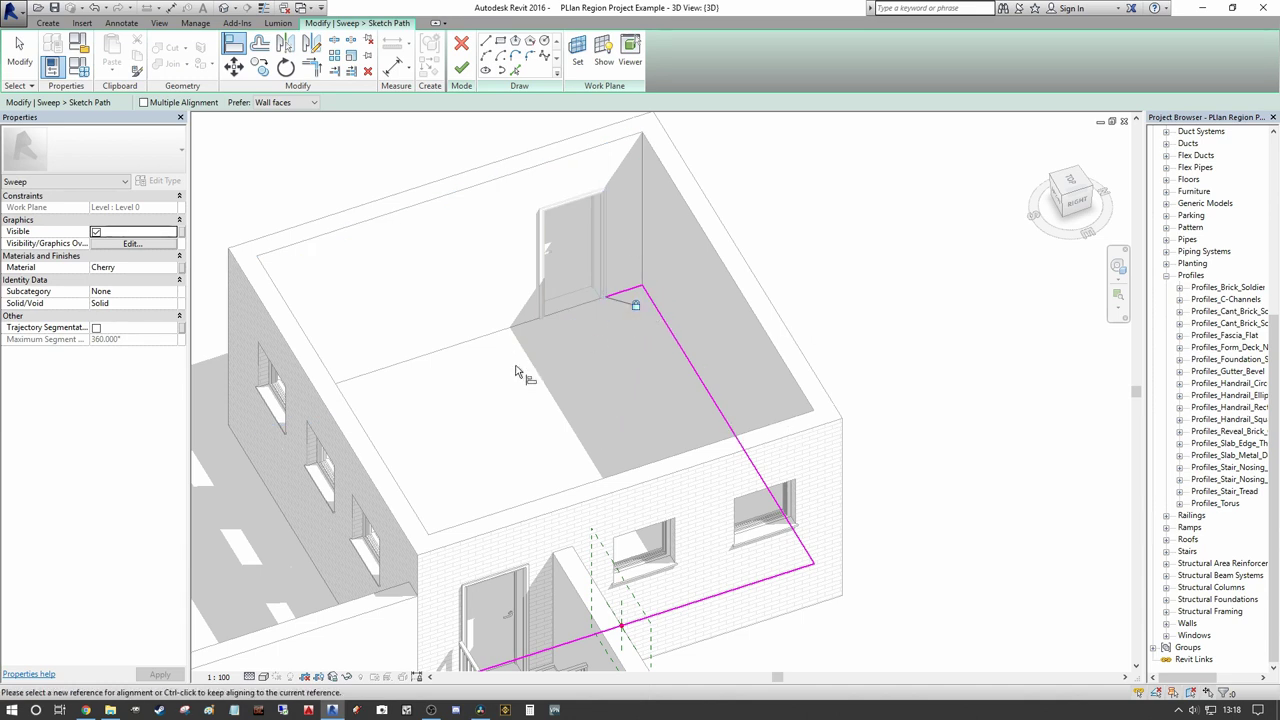
# Step: Align the free end of the two-window wall's path line with the near edge of its door frame and lock the alignment
pyautogui.scroll(-4, 532, 368)
pyautogui.scroll(3, 540, 355)
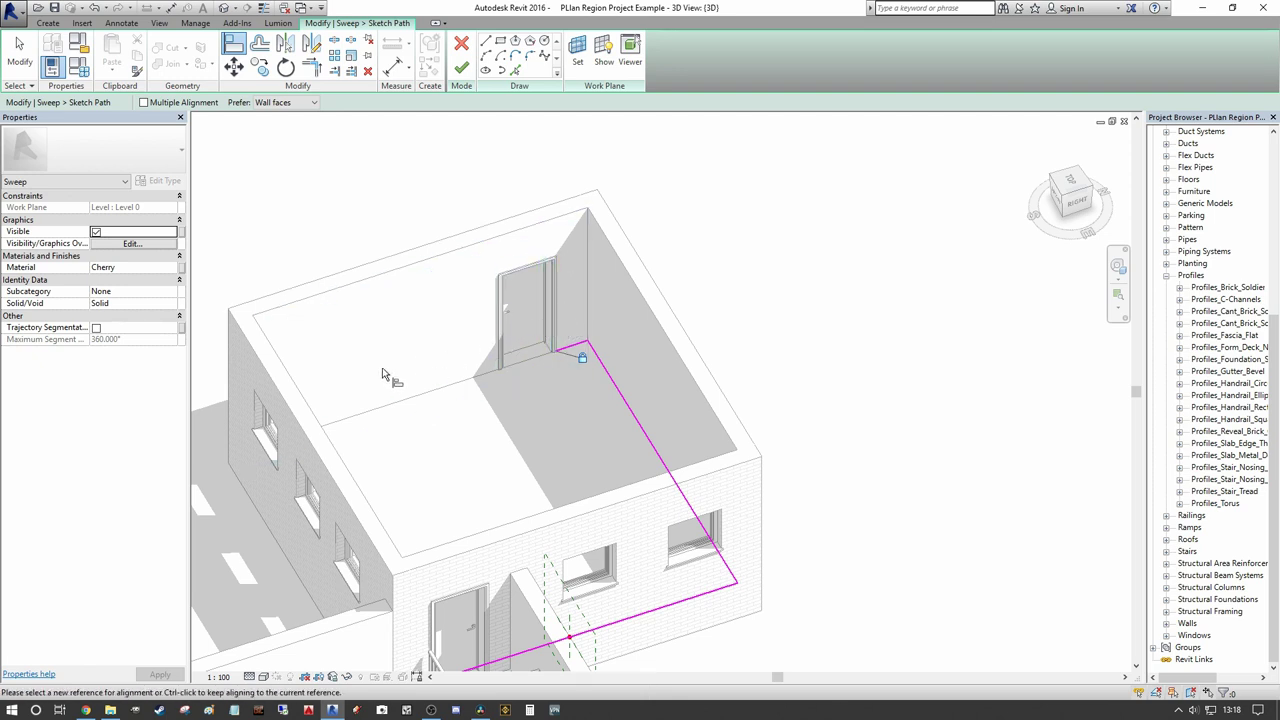
pyautogui.scroll(-3, 407, 390)
pyautogui.scroll(4, 510, 347)
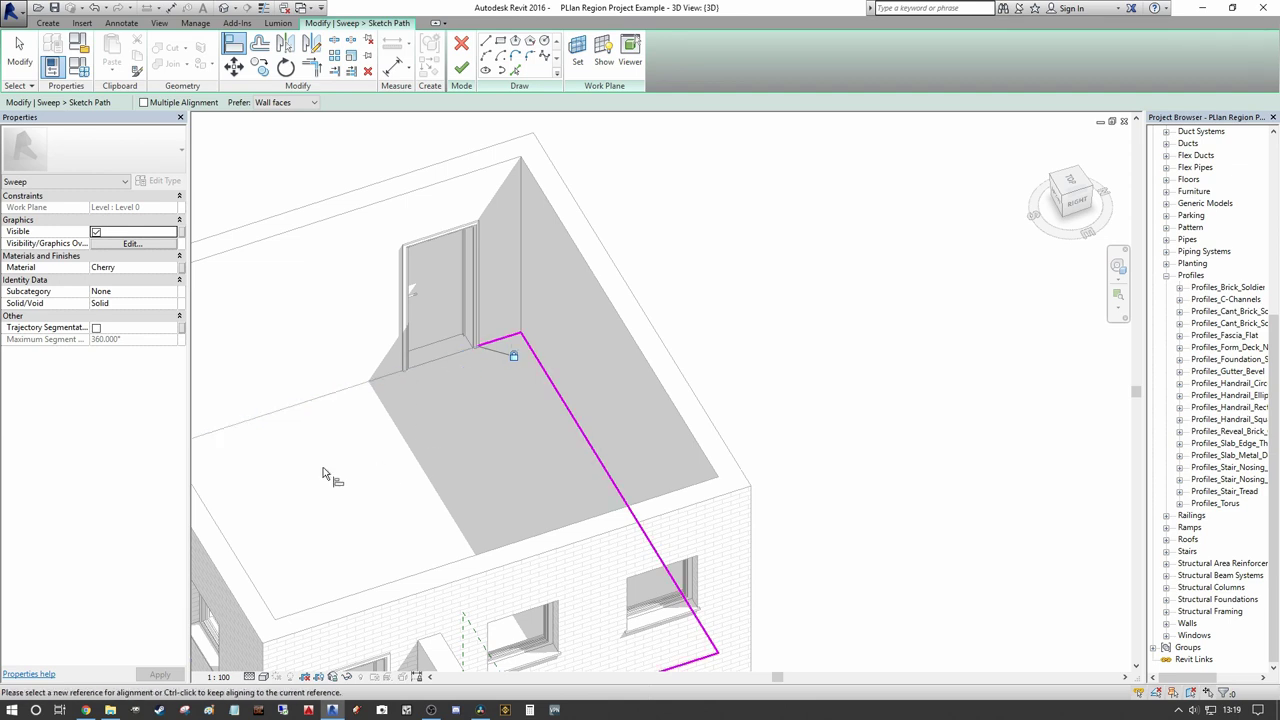
pyautogui.scroll(-3, 323, 474)
pyautogui.scroll(3, 385, 398)
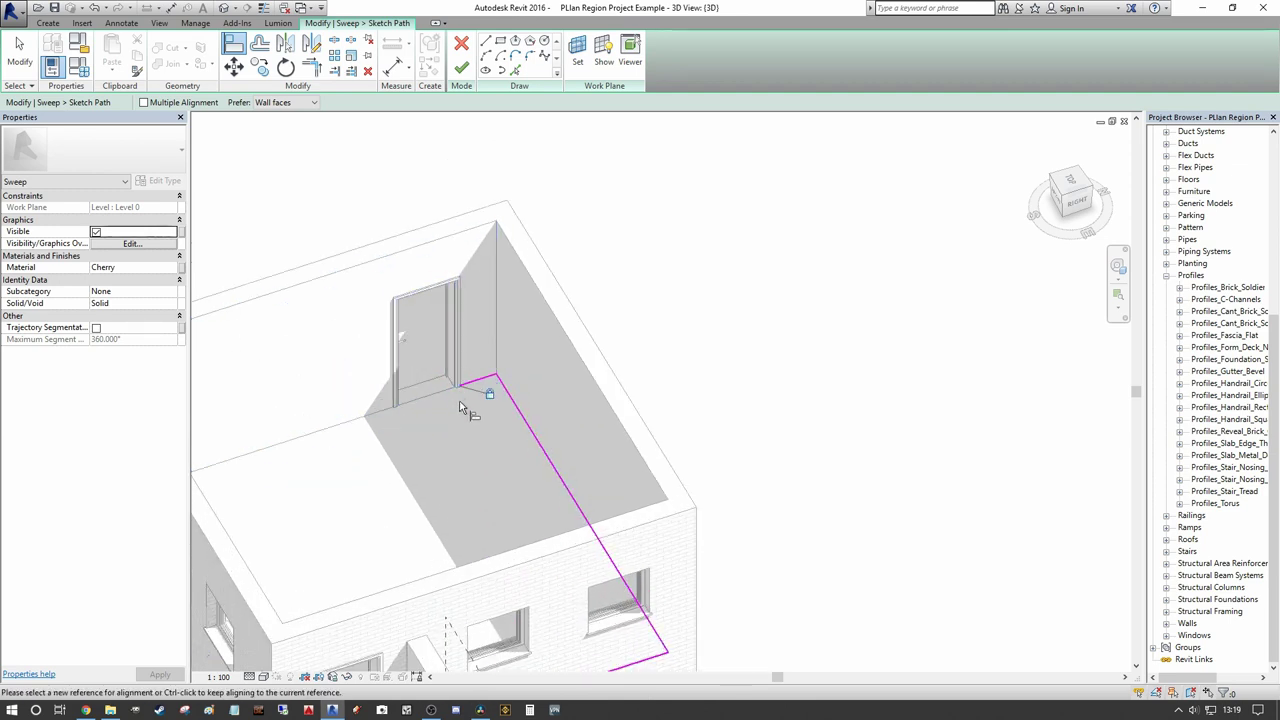
pyautogui.scroll(-5, 400, 468)
pyautogui.keyDown('shift'); pyautogui.moveTo(400, 466); pyautogui.dragTo(937, 443, button='middle'); pyautogui.keyUp('shift')
pyautogui.scroll(4, 467, 285)
pyautogui.scroll(3, 483, 378)
pyautogui.keyDown('shift'); pyautogui.moveTo(483, 378); pyautogui.dragTo(720, 362, button='middle'); pyautogui.keyUp('shift')
pyautogui.moveTo(354, 342); pyautogui.dragTo(755, 288, button='middle')
pyautogui.scroll(3, 520, 346)
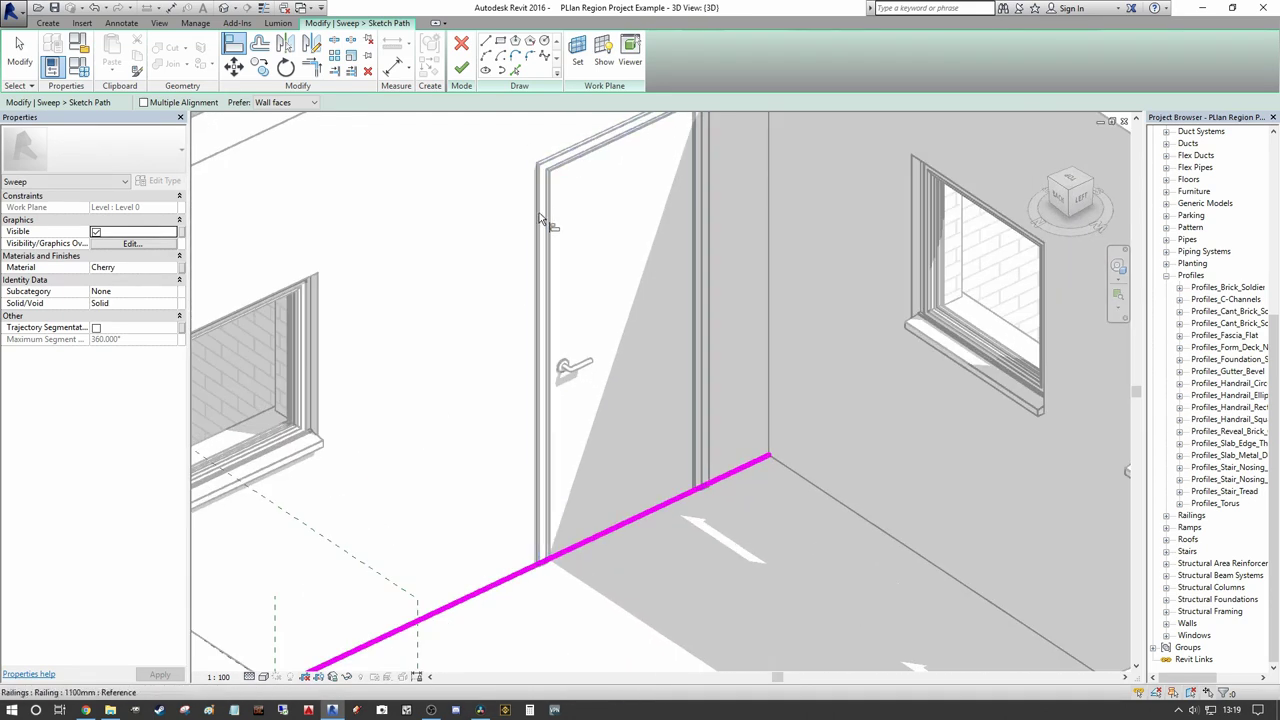
pyautogui.scroll(-2, 536, 195)
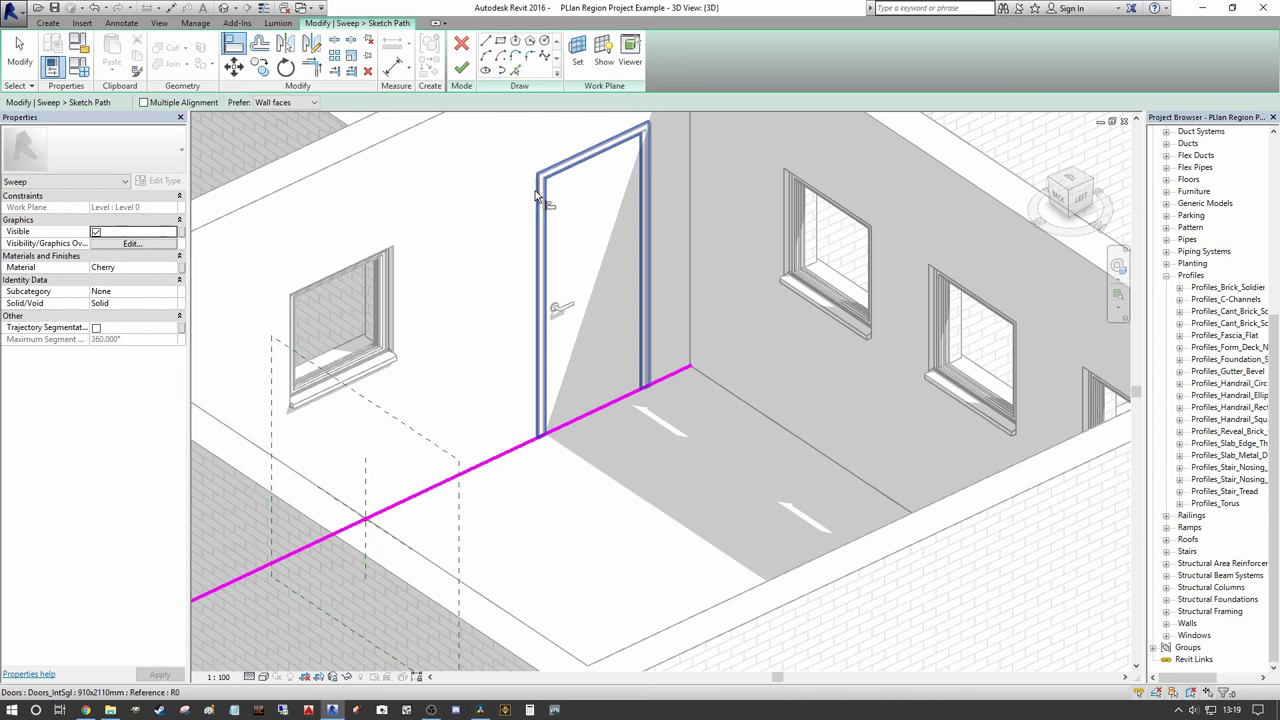
pyautogui.press('Tab')
pyautogui.click(537, 190)
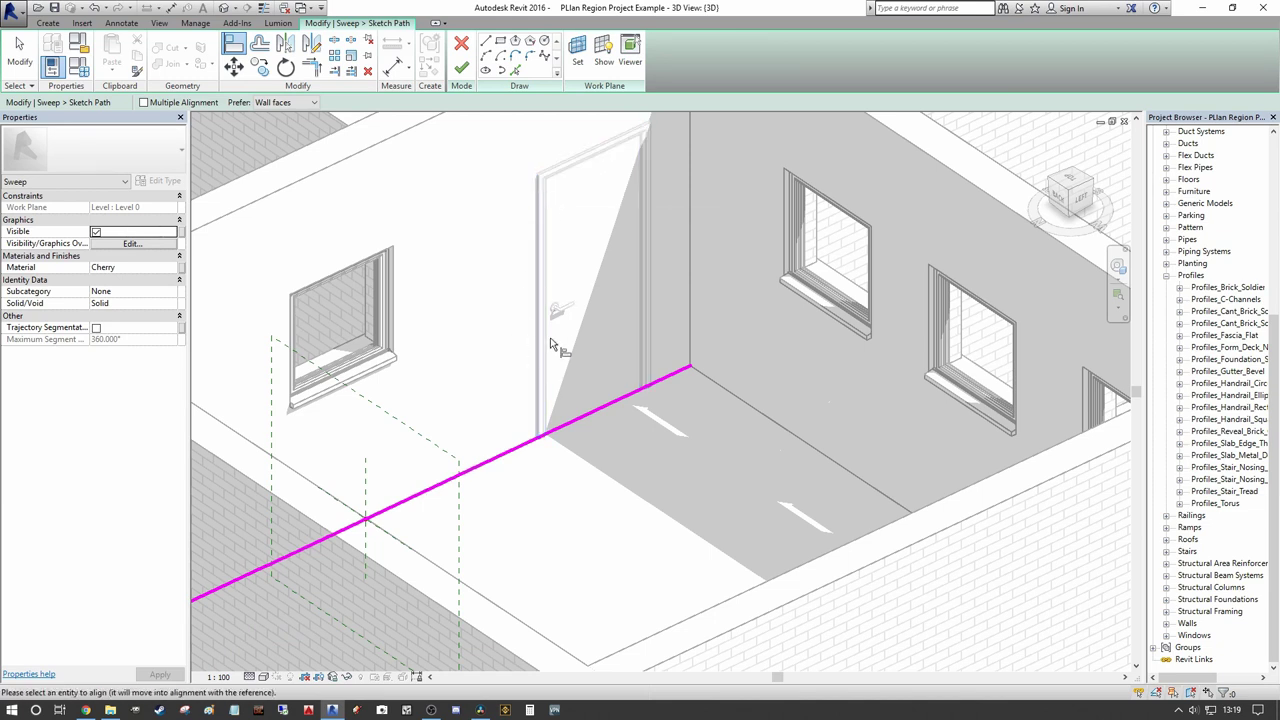
pyautogui.click(699, 370)
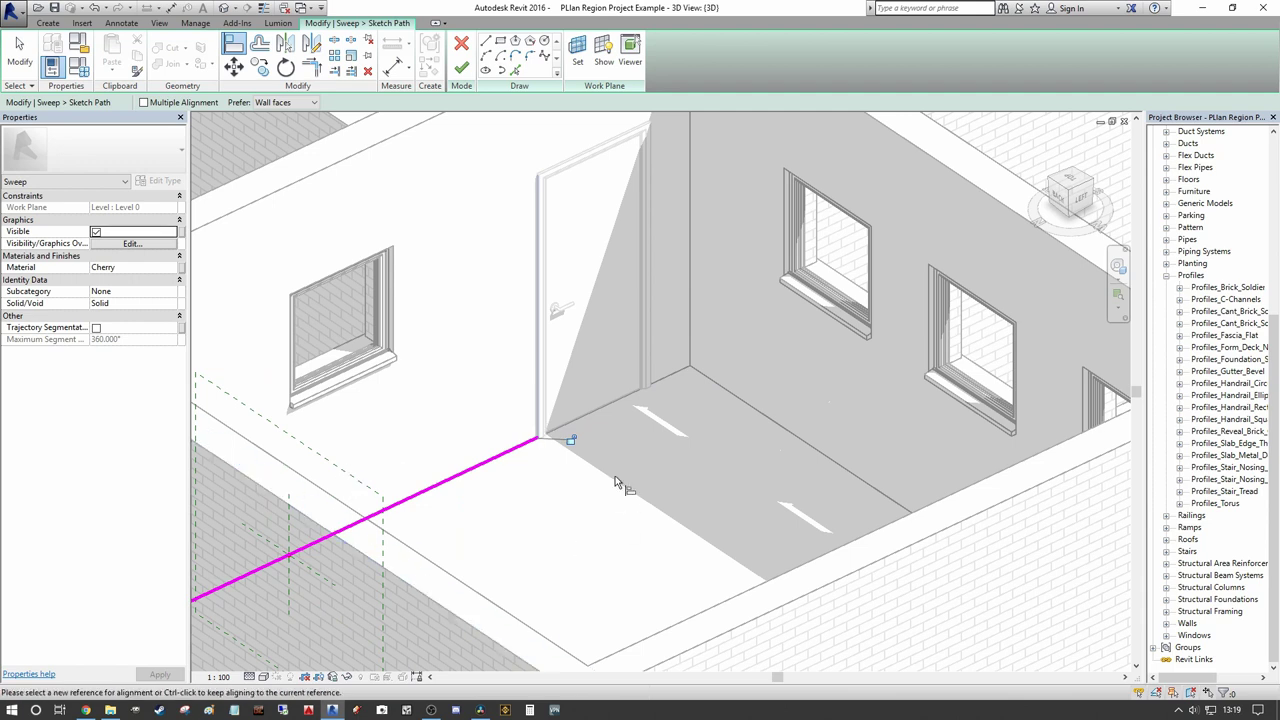
pyautogui.click(571, 441)
# Step: Examine the sweep path between the two doors from several angles around the room
pyautogui.scroll(-4, 545, 439)
pyautogui.keyDown('shift'); pyautogui.moveTo(608, 443); pyautogui.dragTo(214, 517, button='middle'); pyautogui.keyUp('shift')
pyautogui.scroll(2, 340, 340)
pyautogui.keyDown('shift'); pyautogui.moveTo(409, 297); pyautogui.dragTo(663, 343, button='middle'); pyautogui.keyUp('shift')
pyautogui.scroll(-4, 453, 405)
pyautogui.keyDown('shift'); pyautogui.moveTo(453, 405); pyautogui.dragTo(206, 420, button='middle'); pyautogui.keyUp('shift')
pyautogui.scroll(4, 511, 315)
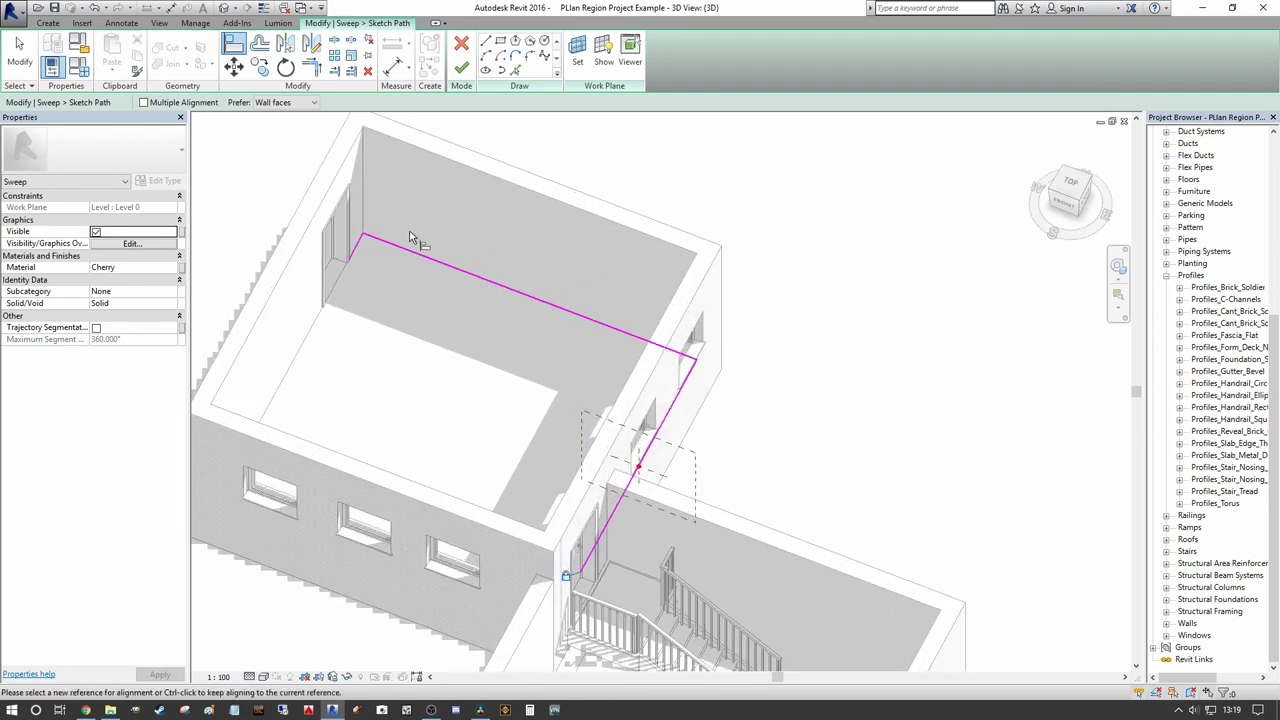
pyautogui.scroll(-5, 394, 222)
pyautogui.keyDown('shift'); pyautogui.moveTo(394, 222); pyautogui.dragTo(274, 363, button='middle'); pyautogui.keyUp('shift')
pyautogui.scroll(2, 403, 303)
pyautogui.scroll(-3, 394, 300)
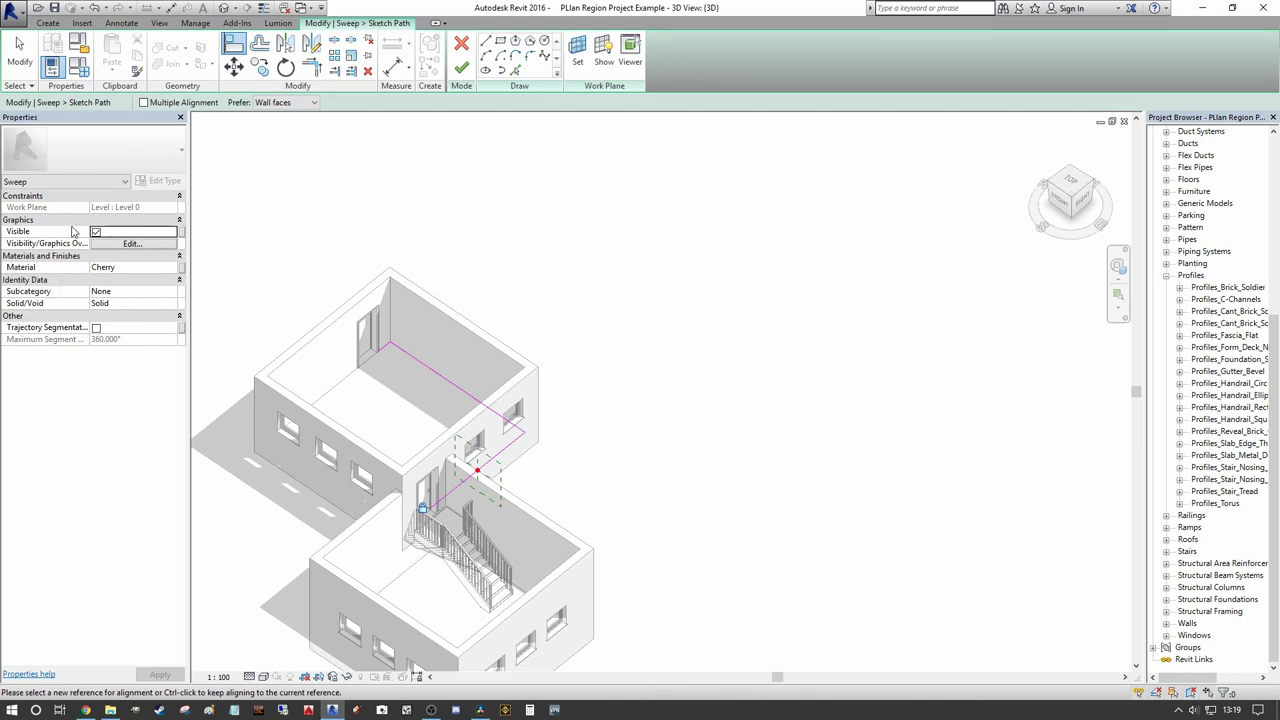
# Step: Review the sweep's subcategory options and keep None
pyautogui.click(173, 292)
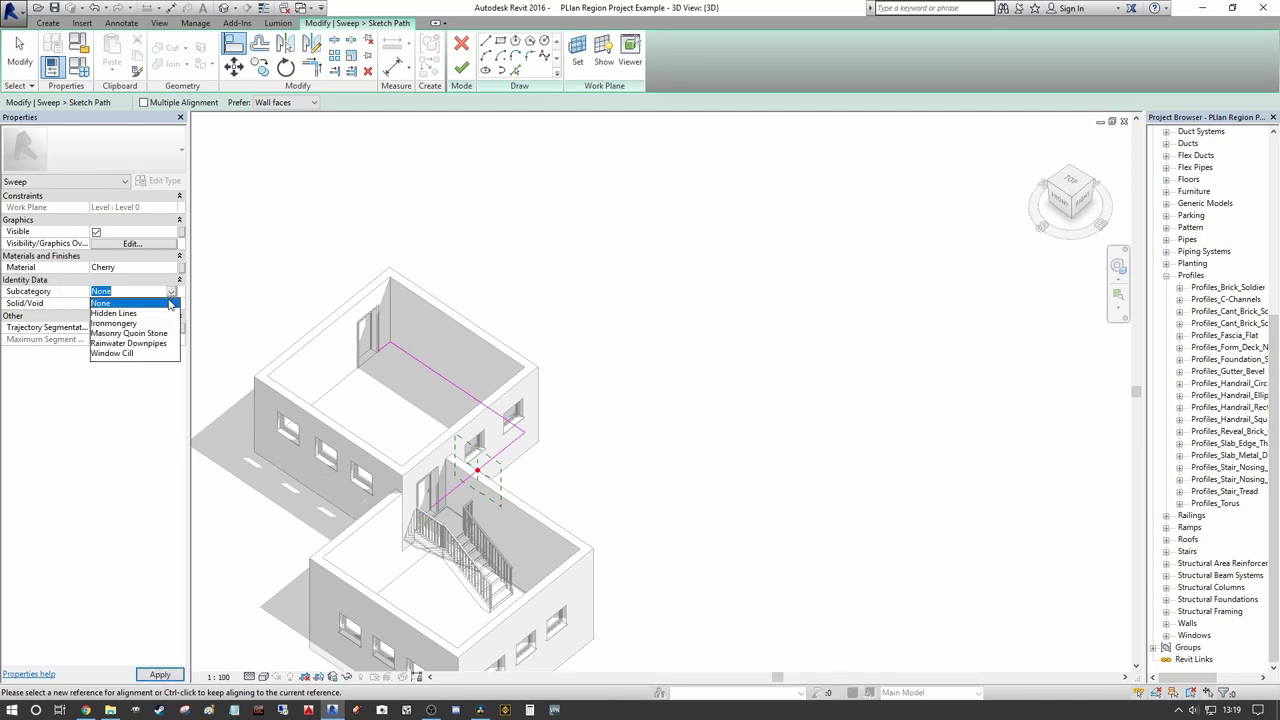
pyautogui.click(172, 302)
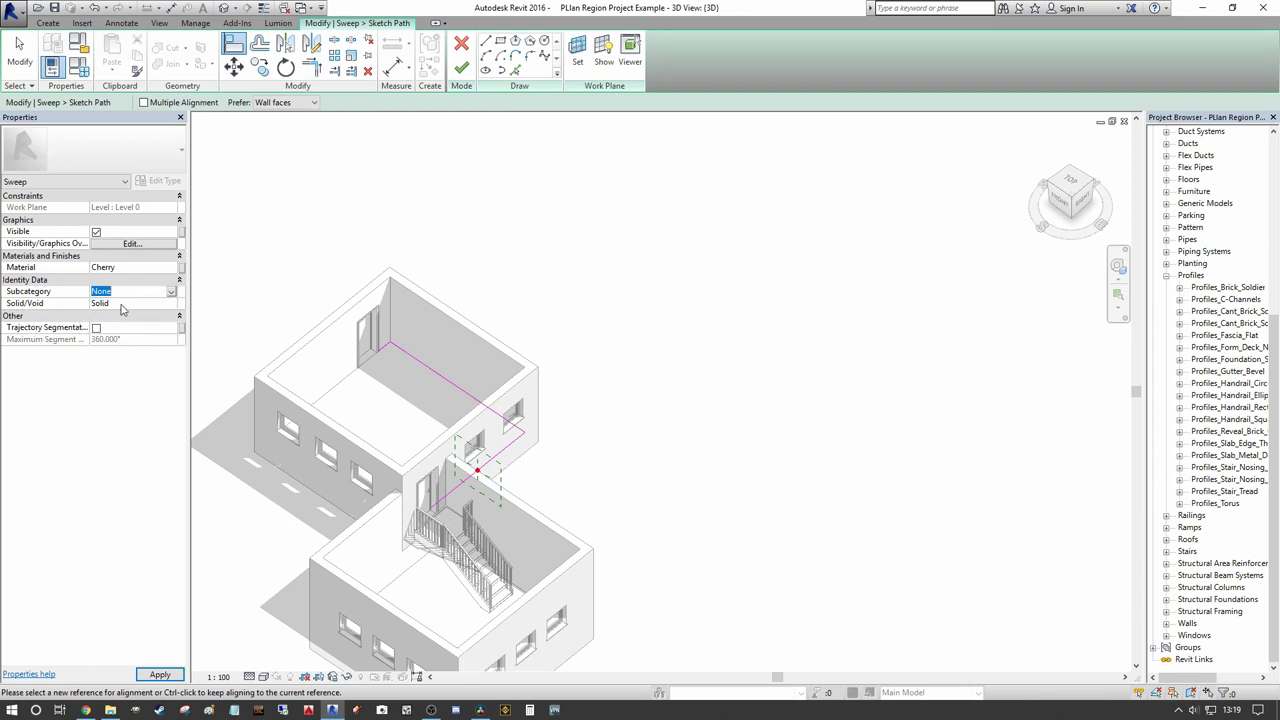
pyautogui.press('Return')
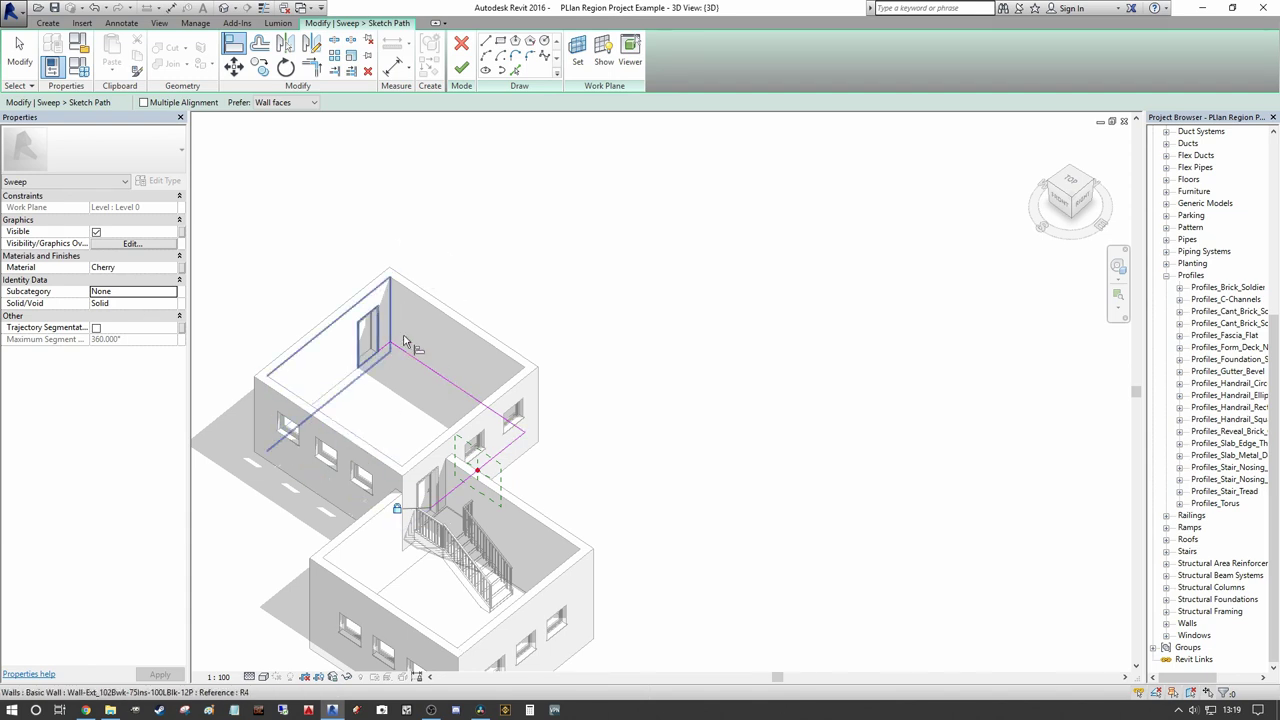
pyautogui.click(450, 440)
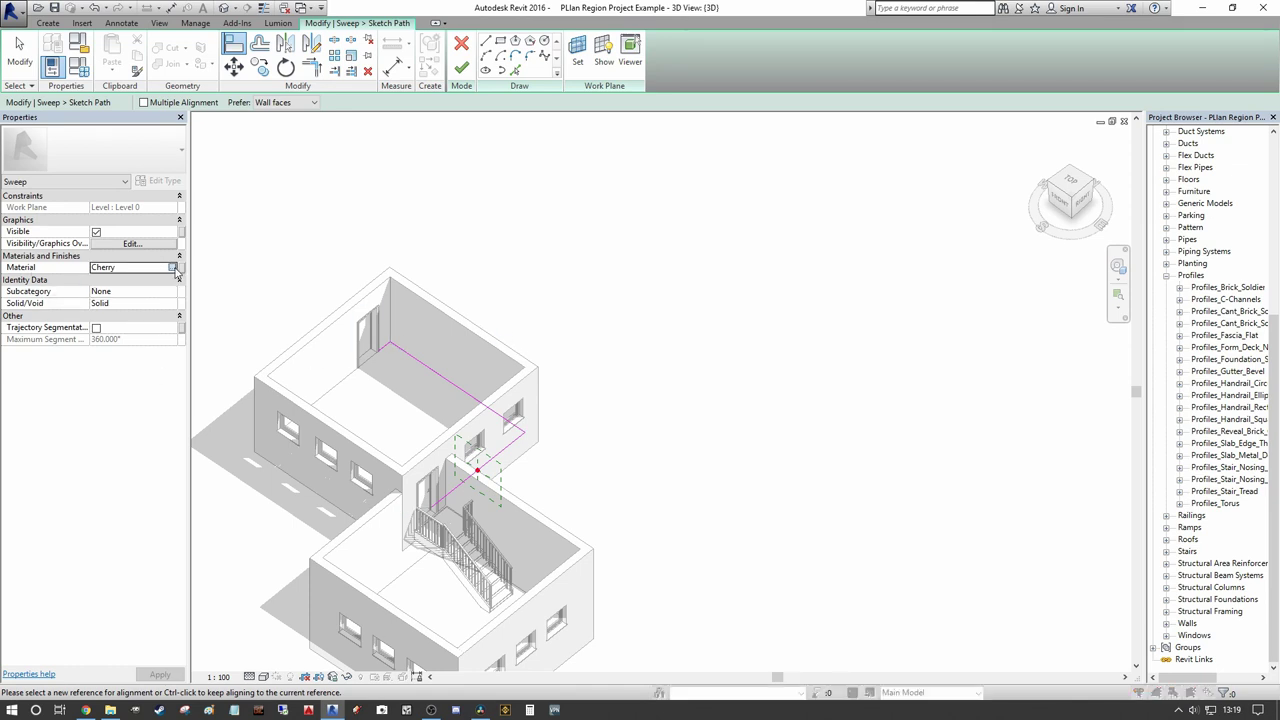
# Step: Search the project materials for WOOD and assign Cherry as the sweep's material
pyautogui.click(173, 268)
pyautogui.scroll(1, 716, 285)
pyautogui.click(651, 219)
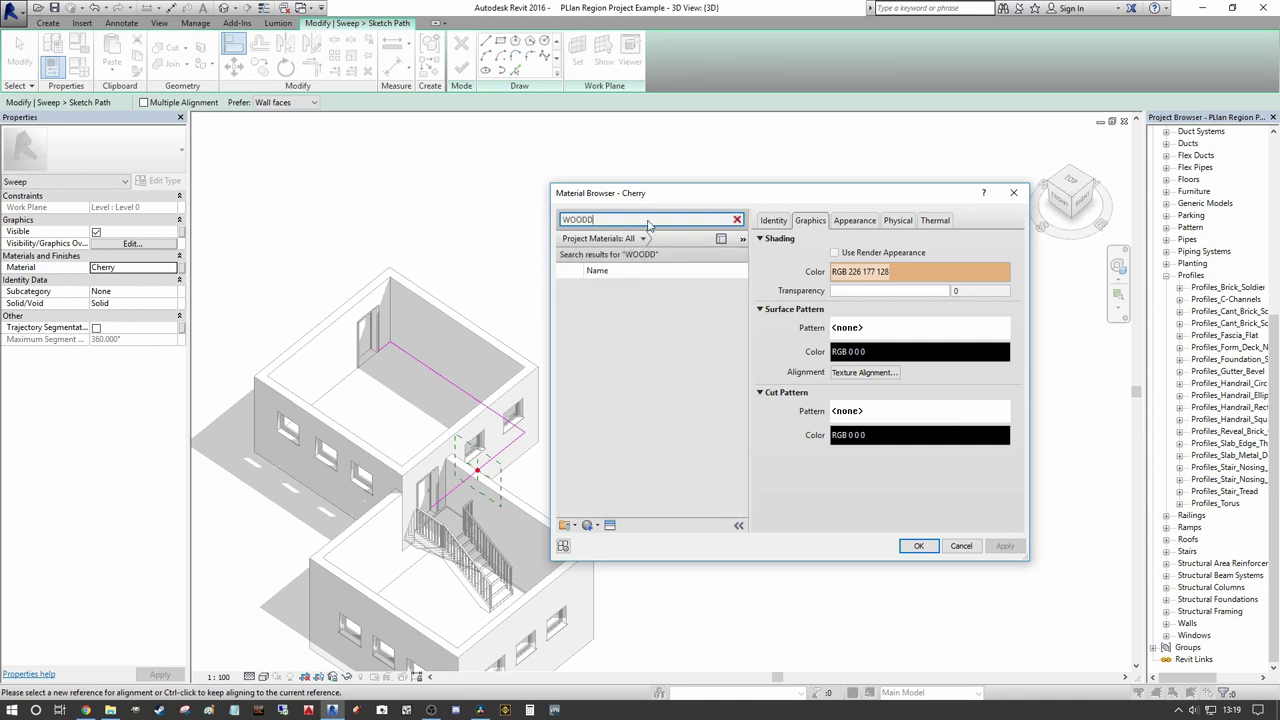
pyautogui.click(610, 428)
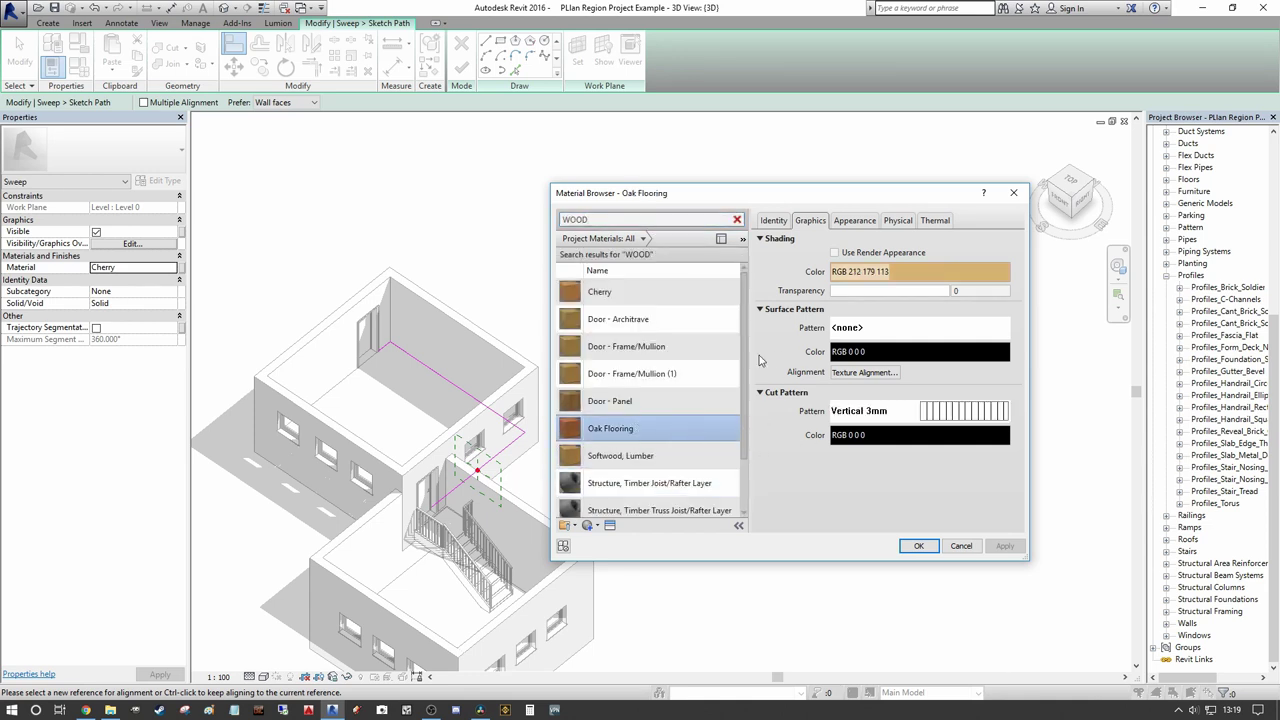
pyautogui.click(616, 296)
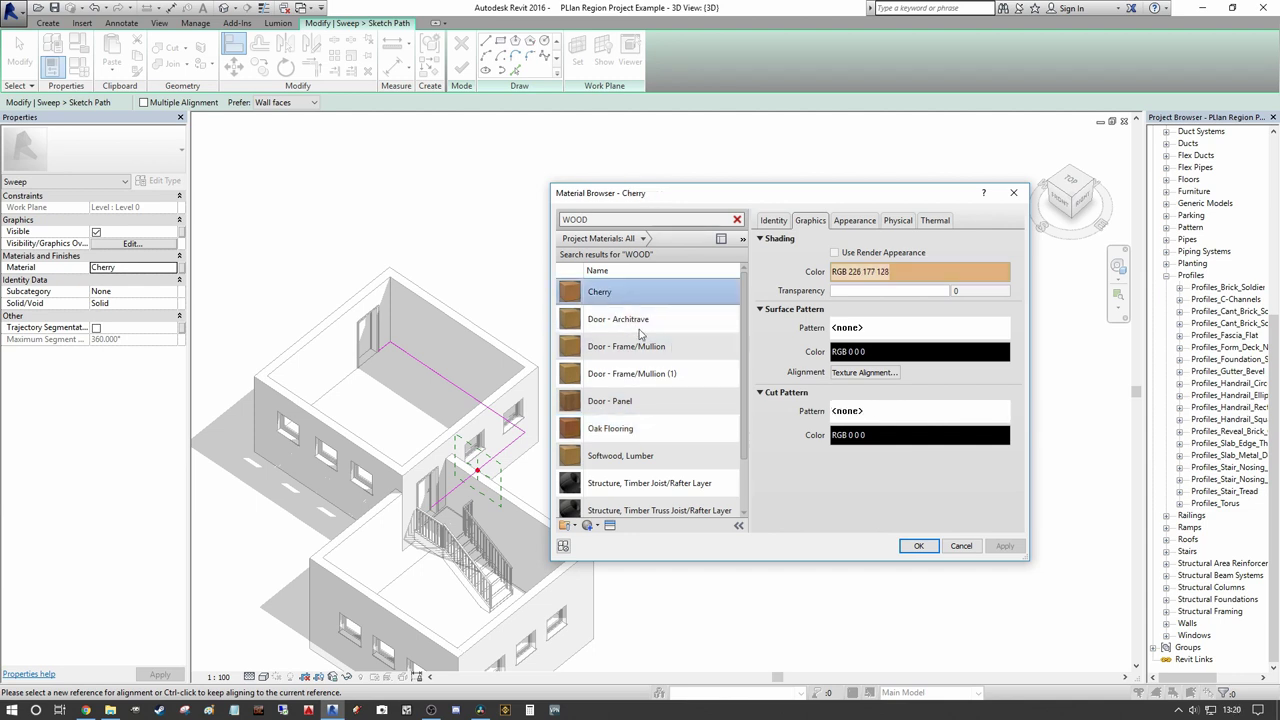
pyautogui.click(918, 546)
# Step: Finish the sketch of the sweep path running between the two doors
pyautogui.moveTo(686, 520); pyautogui.dragTo(762, 398, button='middle')
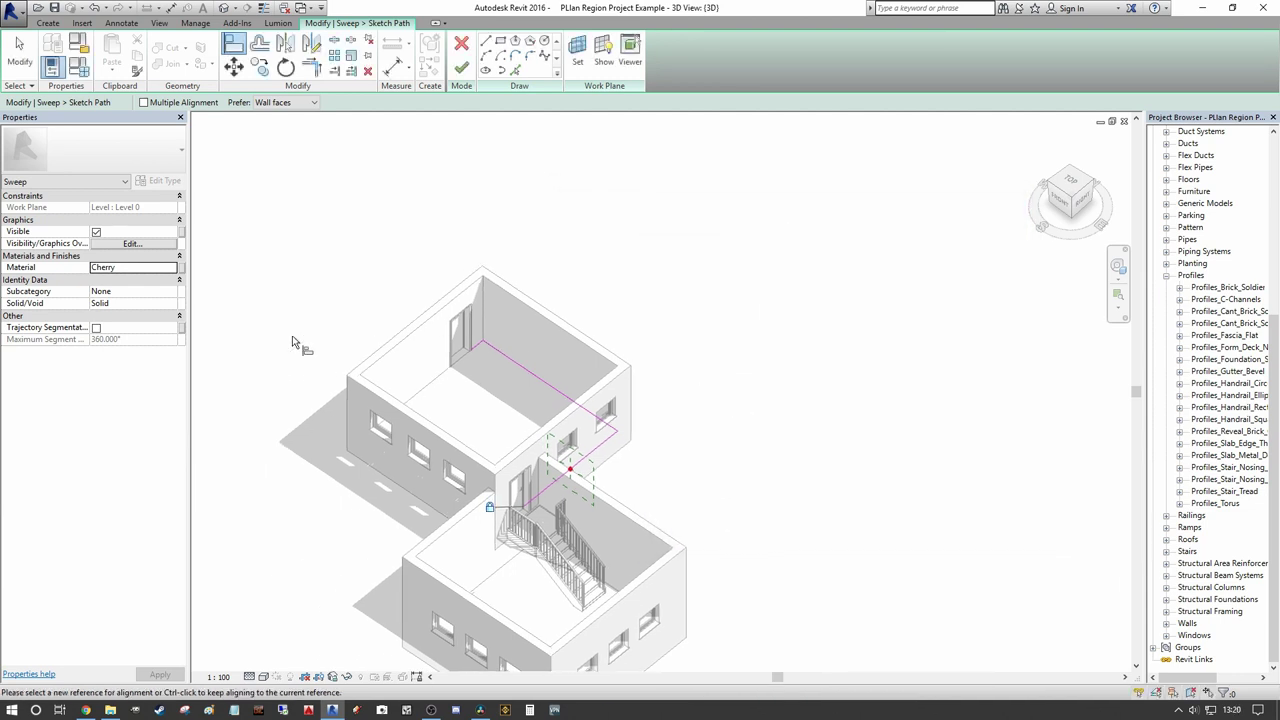
pyautogui.scroll(1, 236, 369)
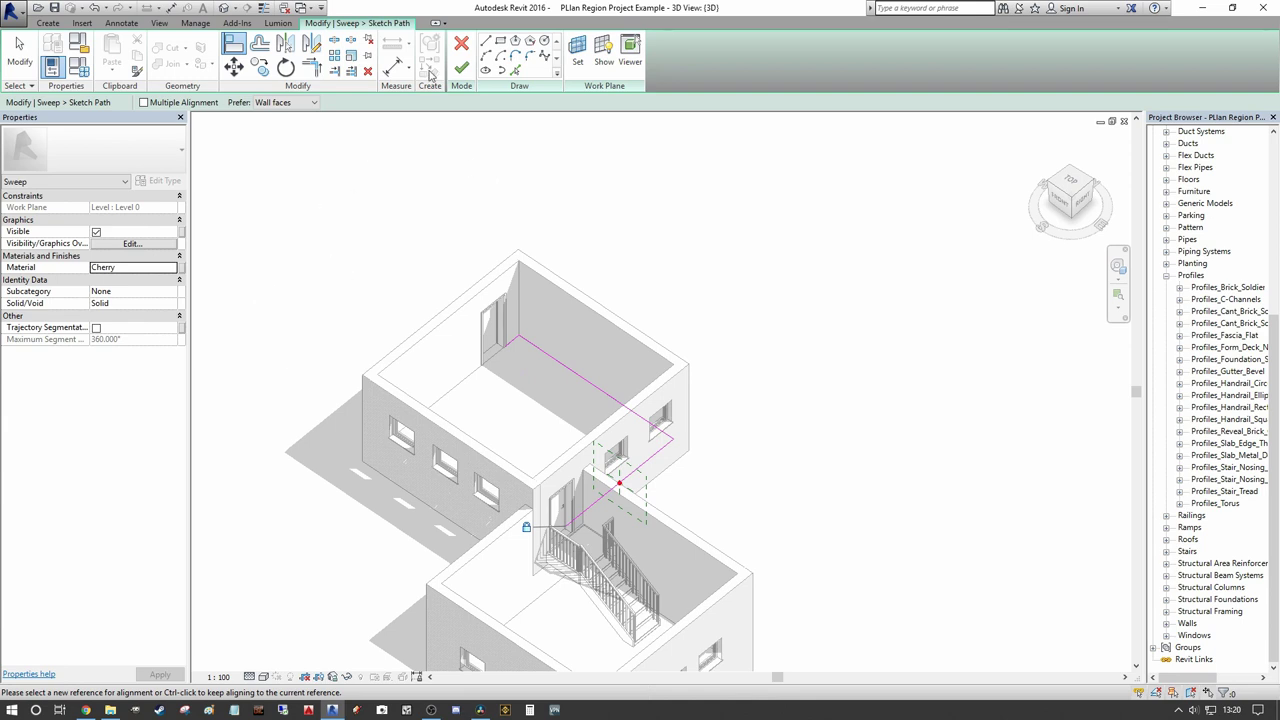
pyautogui.scroll(1, 514, 258)
pyautogui.moveTo(514, 258); pyautogui.dragTo(468, 283, button='middle')
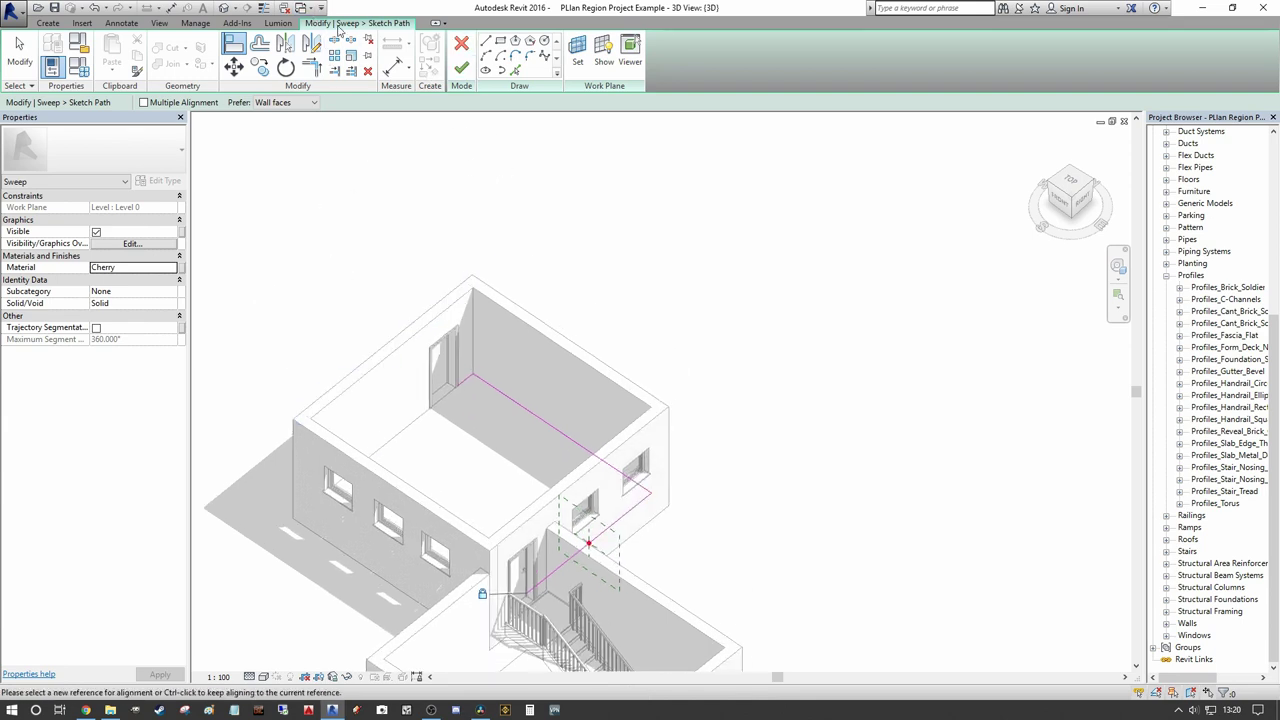
pyautogui.click(461, 67)
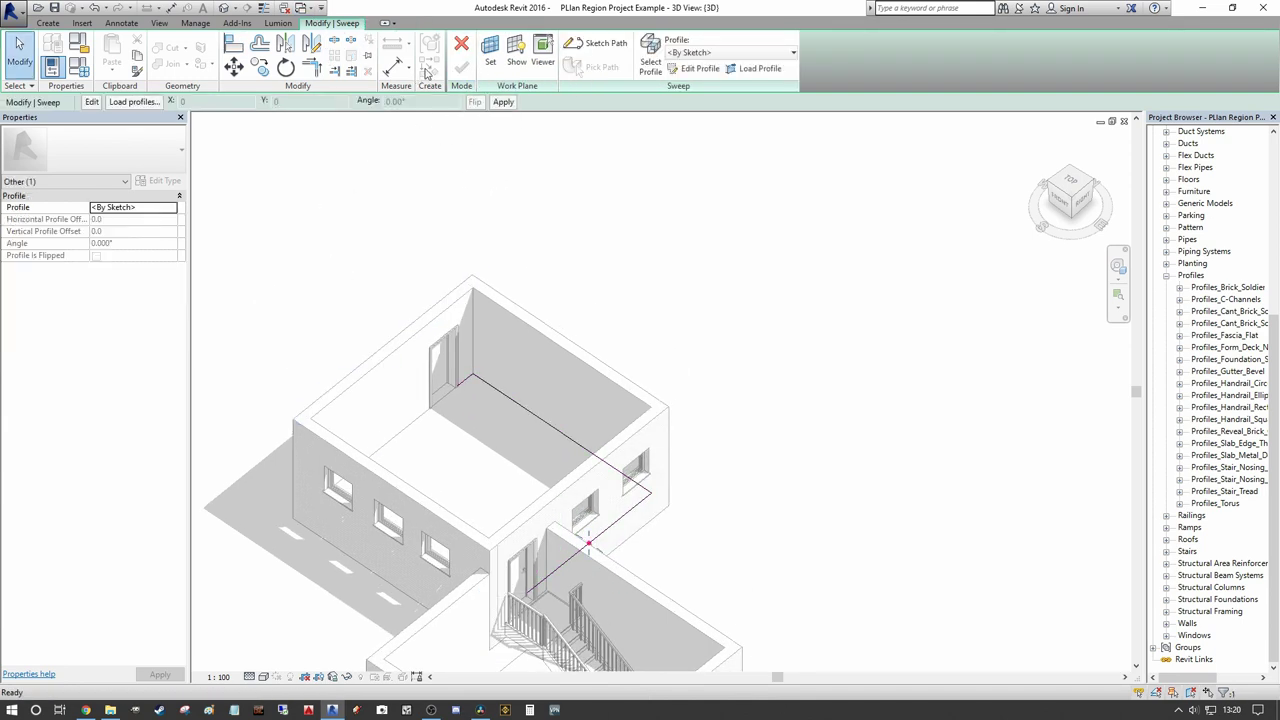
# Step: Examine the finished sweep path and the profile location on the two-window wall from several angles
pyautogui.click(464, 384)
pyautogui.keyDown('shift'); pyautogui.moveTo(333, 474); pyautogui.dragTo(640, 455, button='middle'); pyautogui.keyUp('shift')
pyautogui.scroll(2, 633, 441)
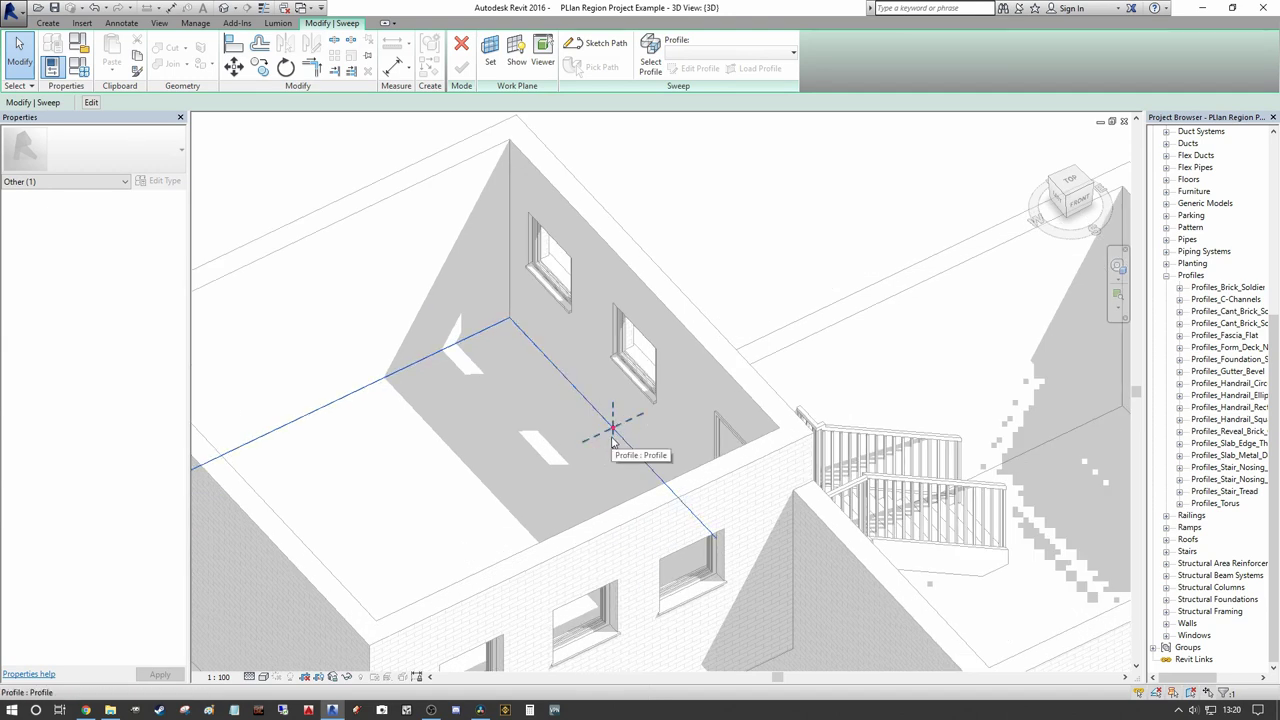
pyautogui.scroll(-1, 612, 433)
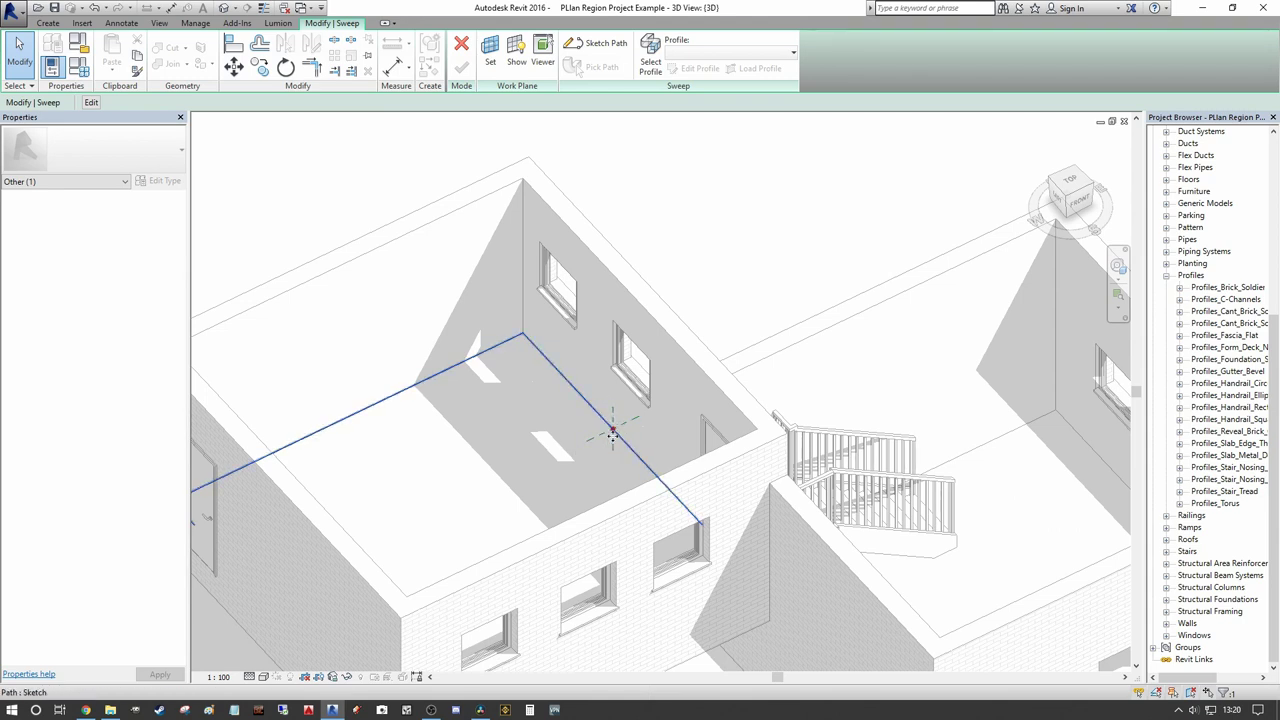
pyautogui.scroll(-2, 612, 430)
pyautogui.moveTo(607, 437); pyautogui.dragTo(677, 420, button='middle')
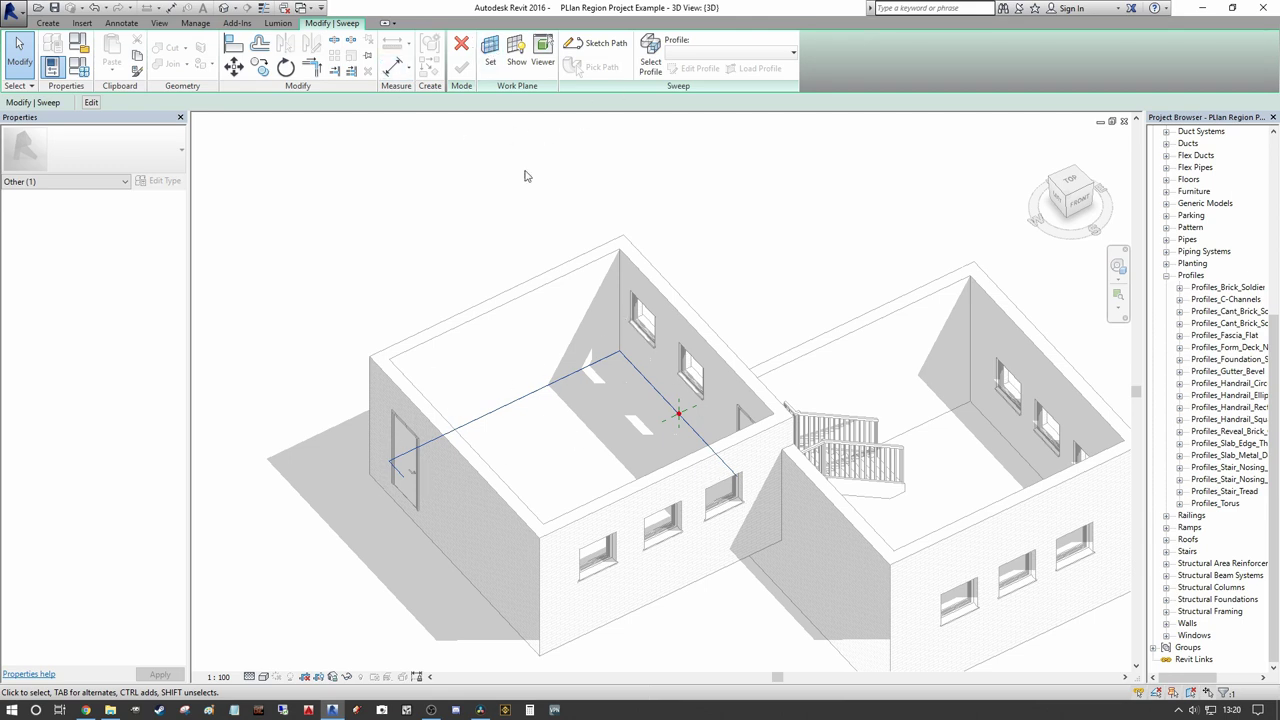
pyautogui.moveTo(522, 202); pyautogui.dragTo(559, 176, button='middle')
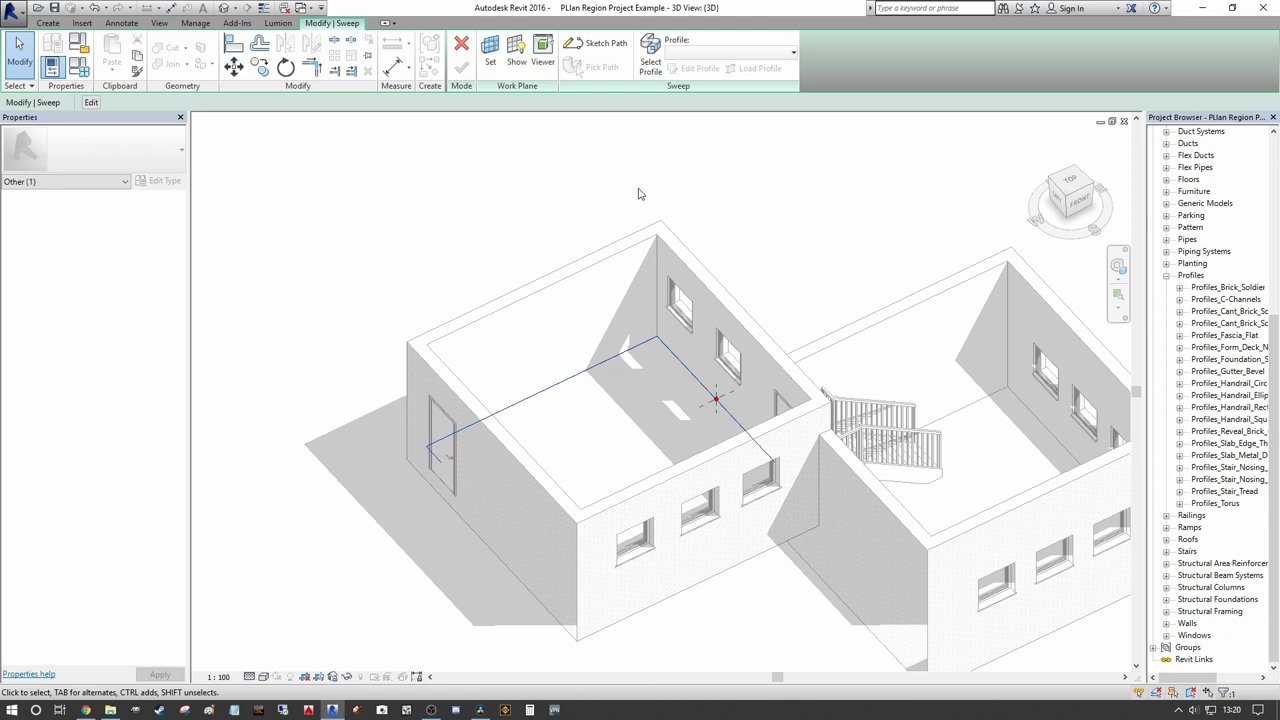
pyautogui.click(630, 367)
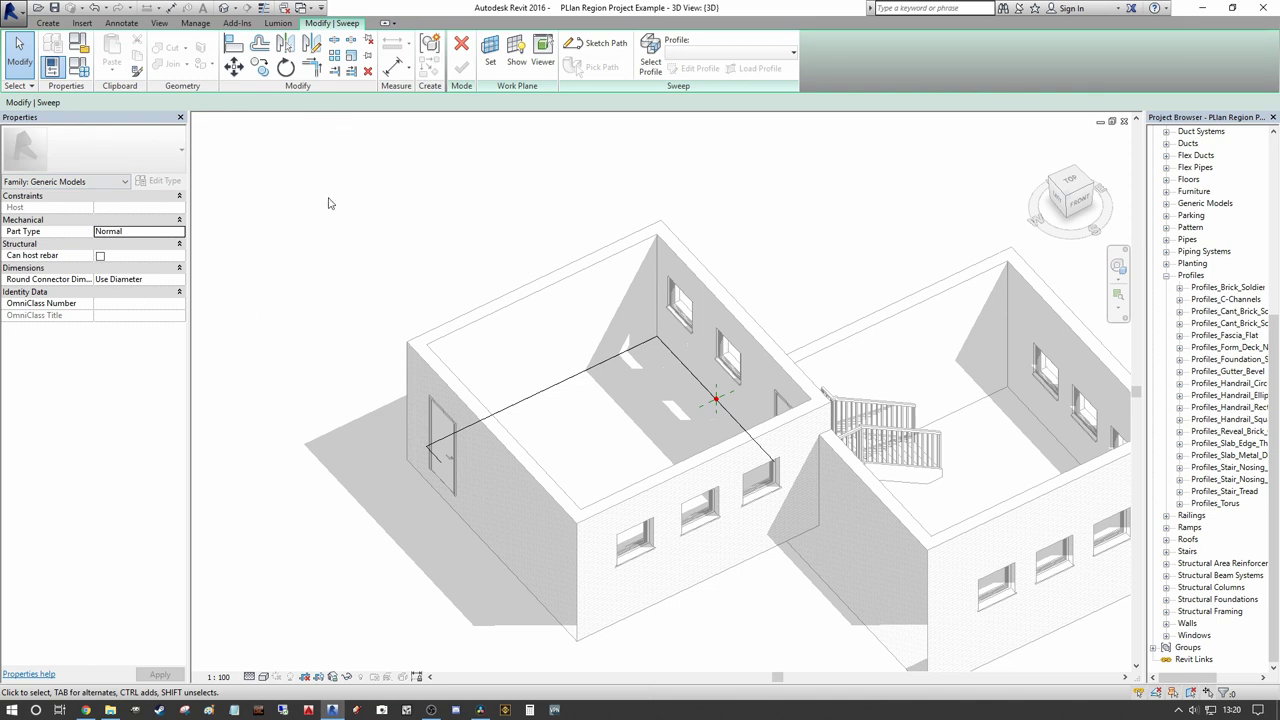
pyautogui.click(624, 345)
pyautogui.click(662, 141)
pyautogui.keyDown('shift'); pyautogui.moveTo(662, 141); pyautogui.dragTo(537, 341, button='middle'); pyautogui.keyUp('shift')
# Step: Assign the Profiles_Torus 14.5x146mm profile to the sweep and finish the sweep
pyautogui.click(652, 50)
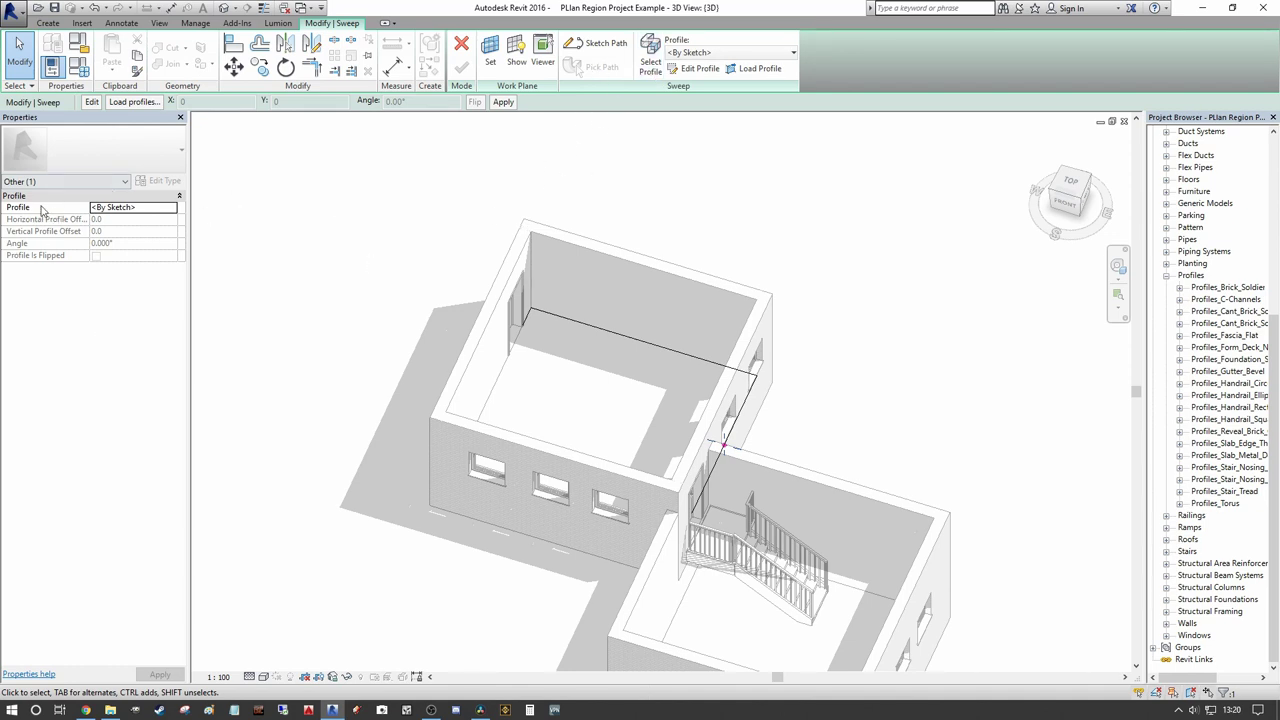
pyautogui.click(773, 53)
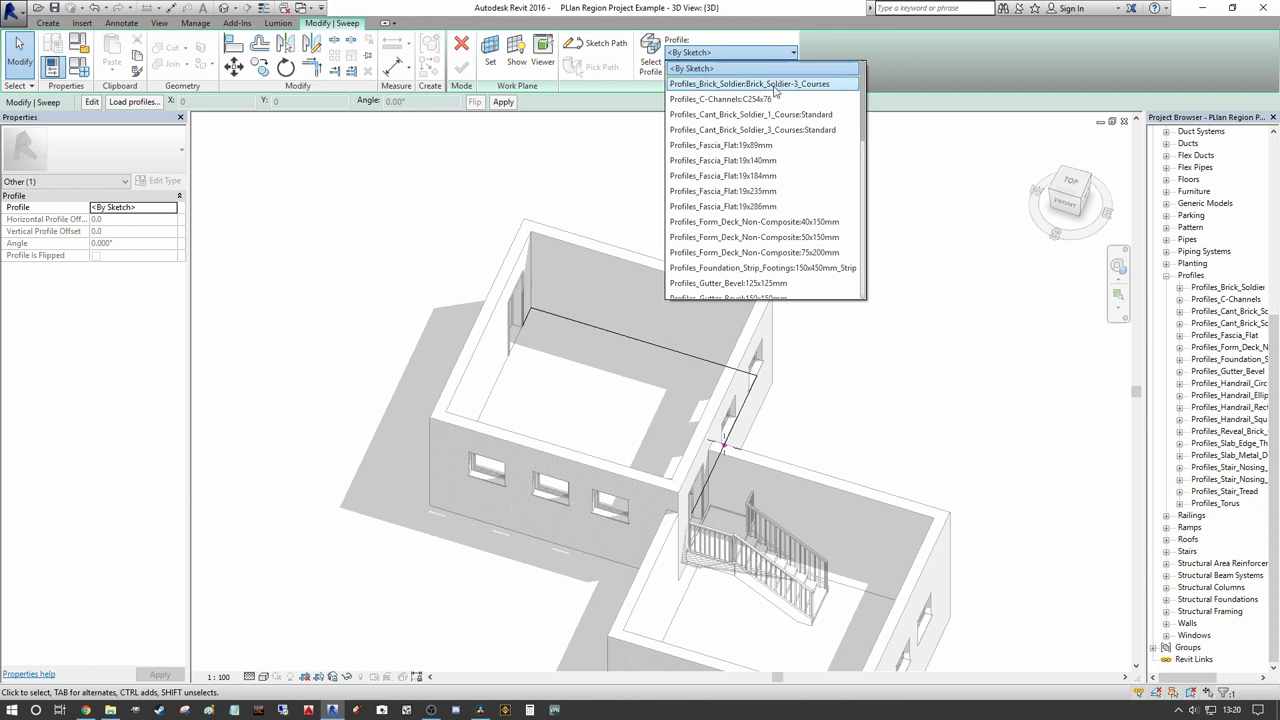
pyautogui.click(225, 224)
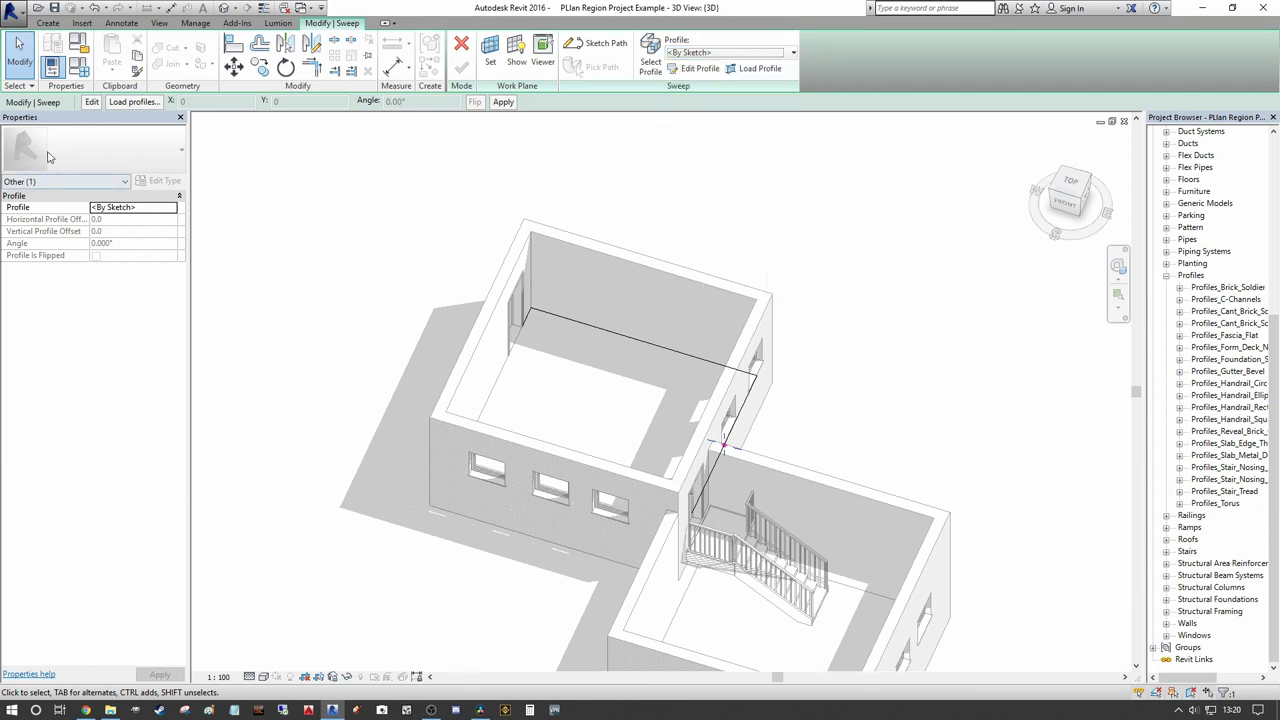
pyautogui.click(172, 208)
pyautogui.moveTo(287, 226); pyautogui.dragTo(287, 265)
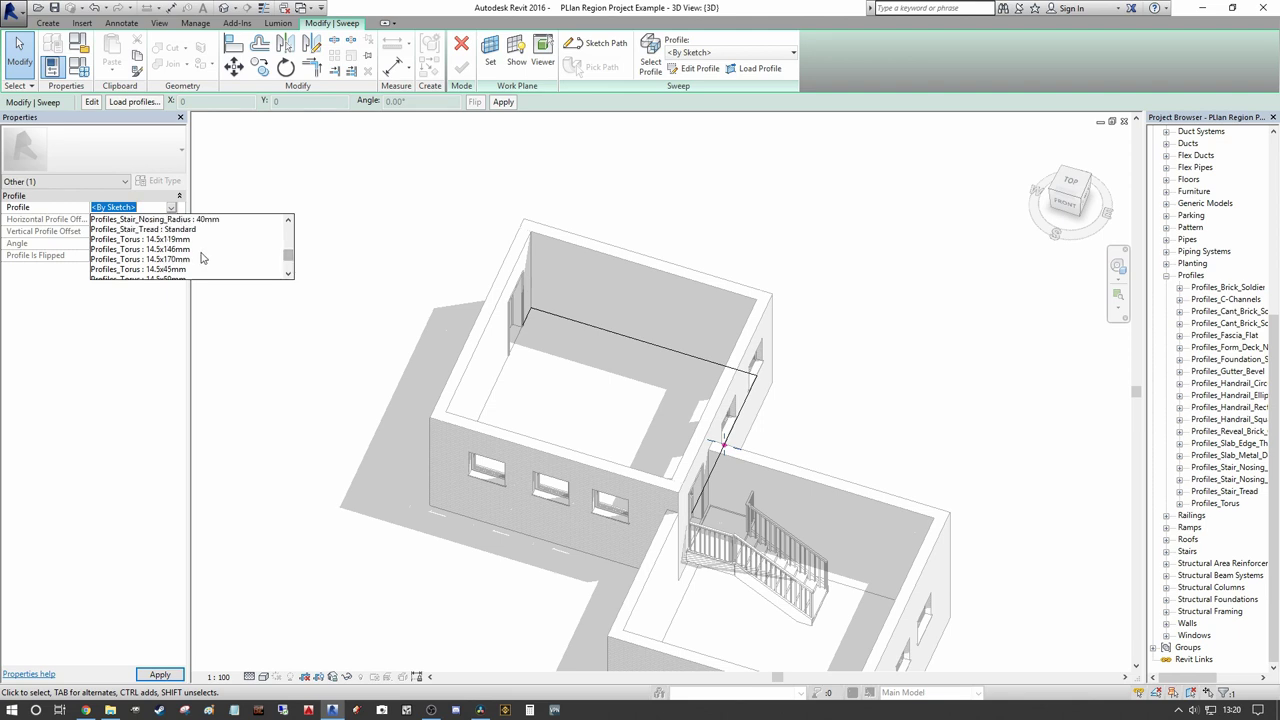
pyautogui.click(165, 249)
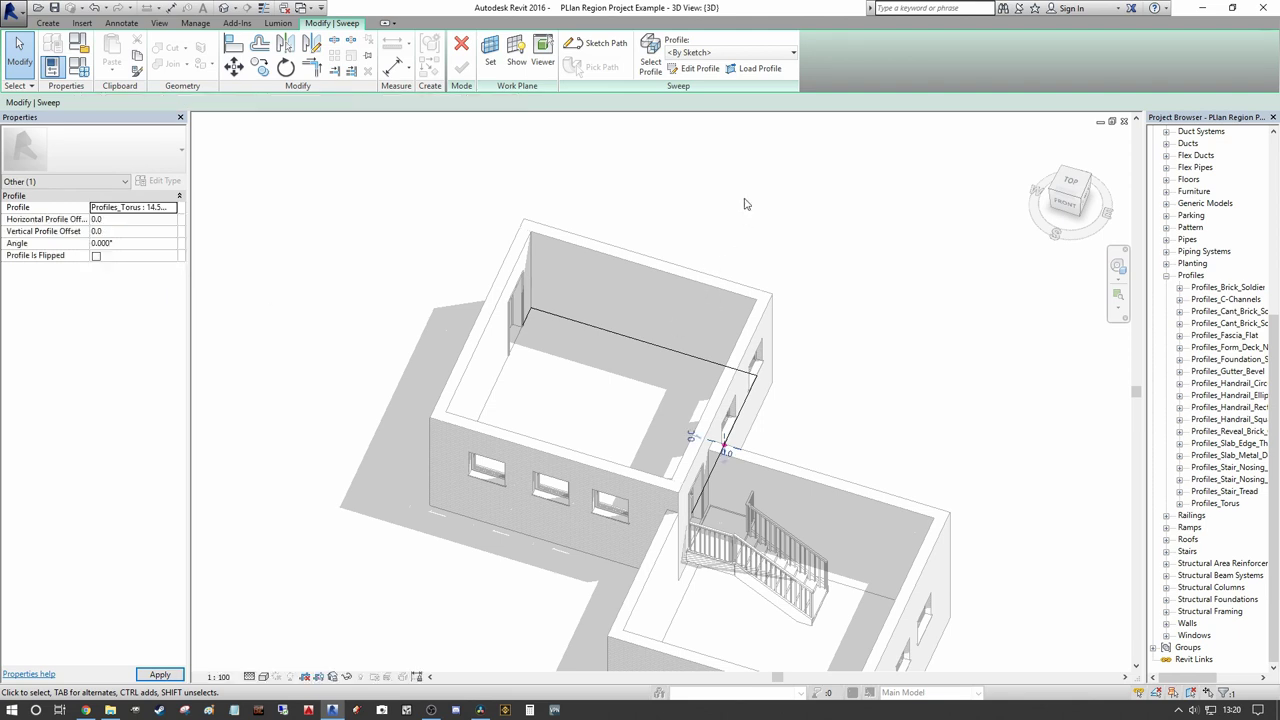
pyautogui.click(466, 64)
# Step: Inspect up close how the swept skirting sits against the walls at the door frame and room corner
pyautogui.scroll(5, 554, 305)
pyautogui.keyDown('shift'); pyautogui.moveTo(546, 300); pyautogui.dragTo(516, 296, button='middle'); pyautogui.keyUp('shift')
pyautogui.scroll(-5, 517, 297)
pyautogui.scroll(2, 445, 431)
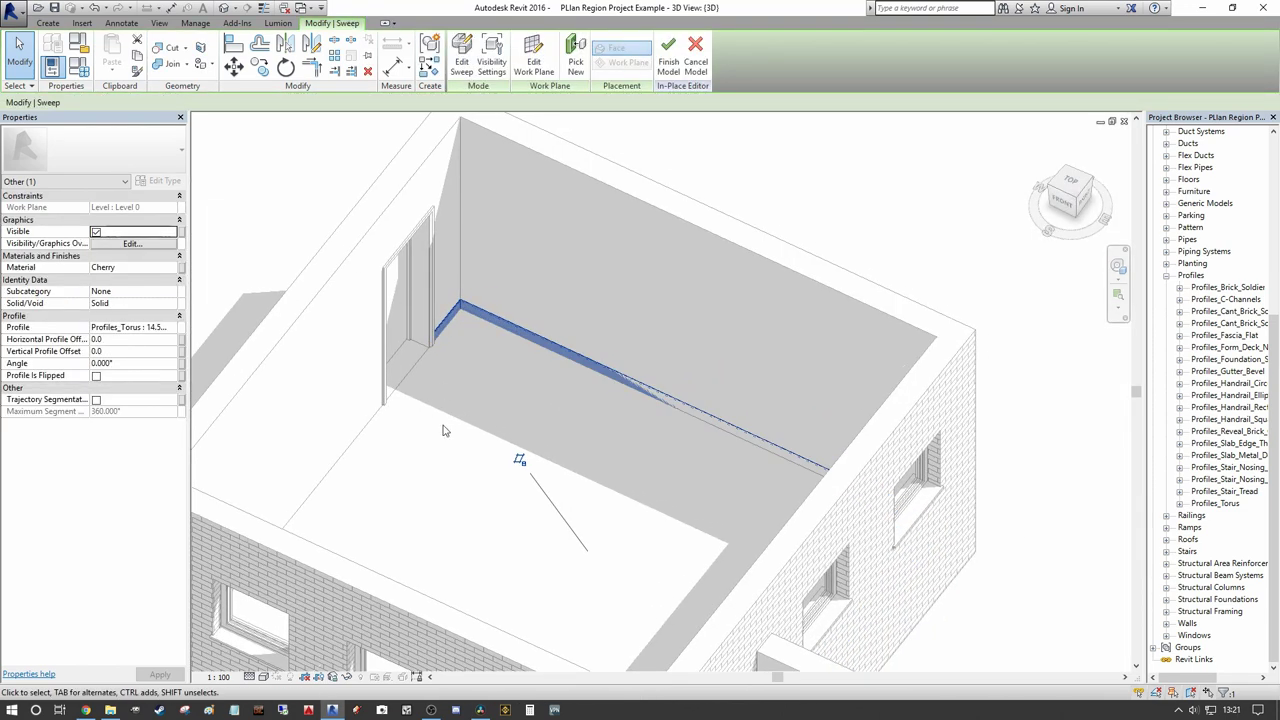
pyautogui.scroll(4, 392, 437)
pyautogui.scroll(-4, 571, 534)
pyautogui.scroll(5, 537, 477)
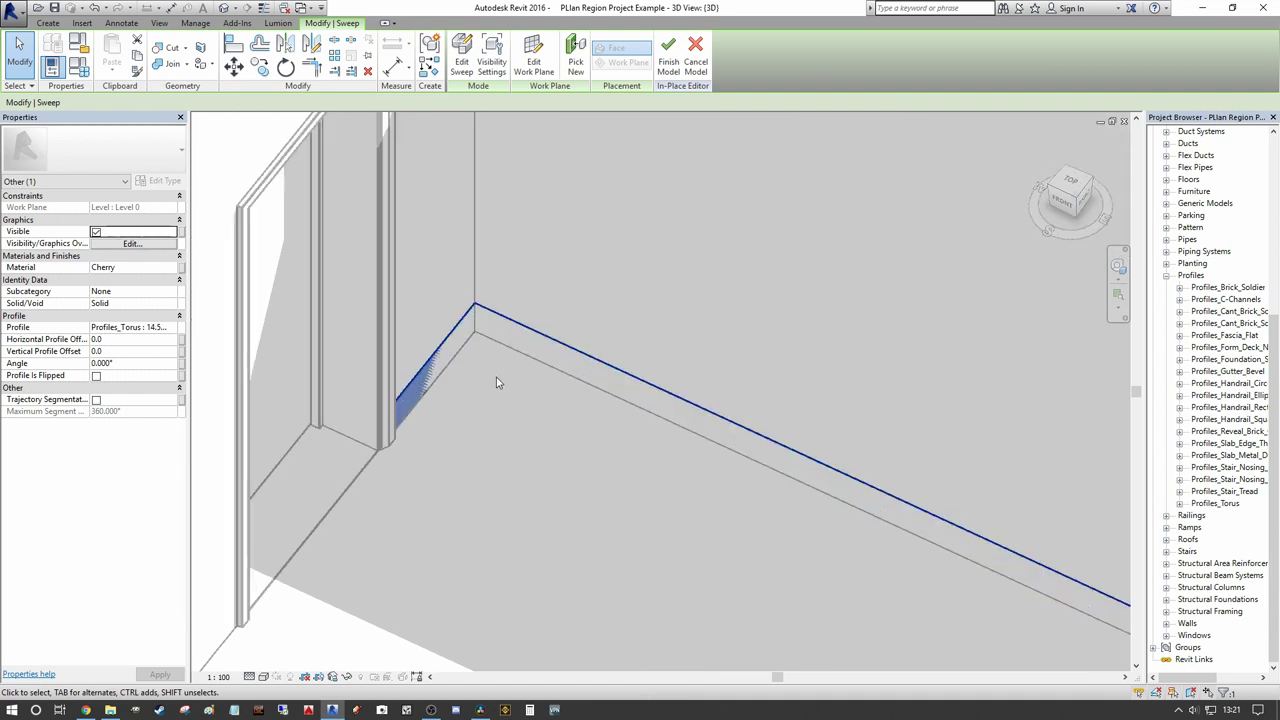
pyautogui.scroll(1, 480, 366)
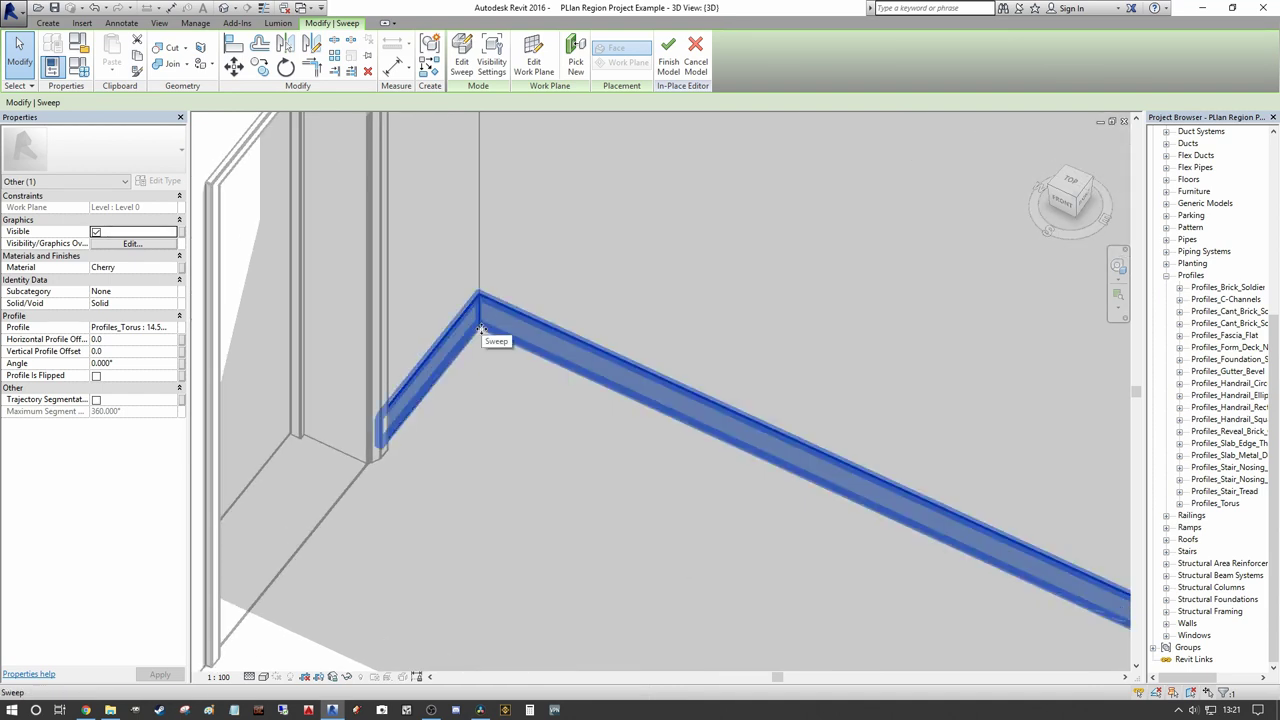
pyautogui.scroll(1, 480, 355)
pyautogui.scroll(-3, 480, 355)
pyautogui.scroll(3, 484, 328)
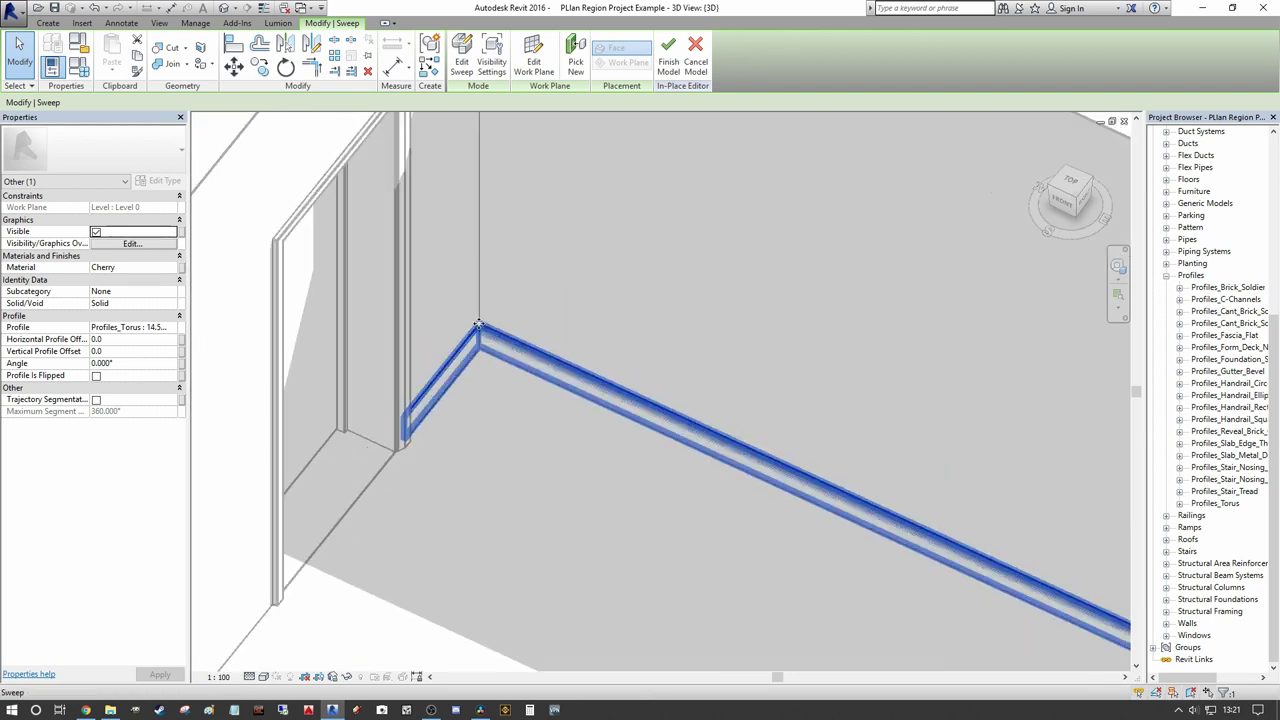
# Step: Flip the torus profile of the skirting sweep to the room side of the walls
pyautogui.scroll(-1, 492, 303)
pyautogui.keyDown('shift'); pyautogui.moveTo(617, 353); pyautogui.dragTo(595, 287, button='middle'); pyautogui.keyUp('shift')
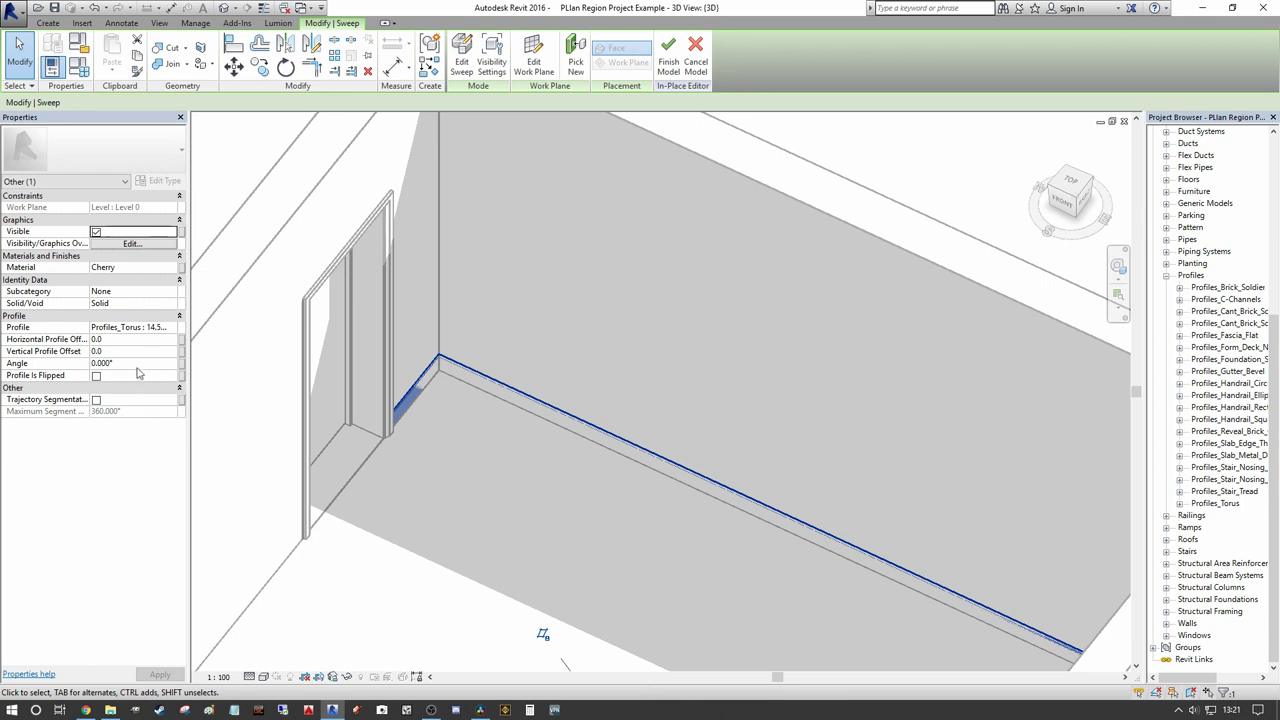
pyautogui.click(97, 376)
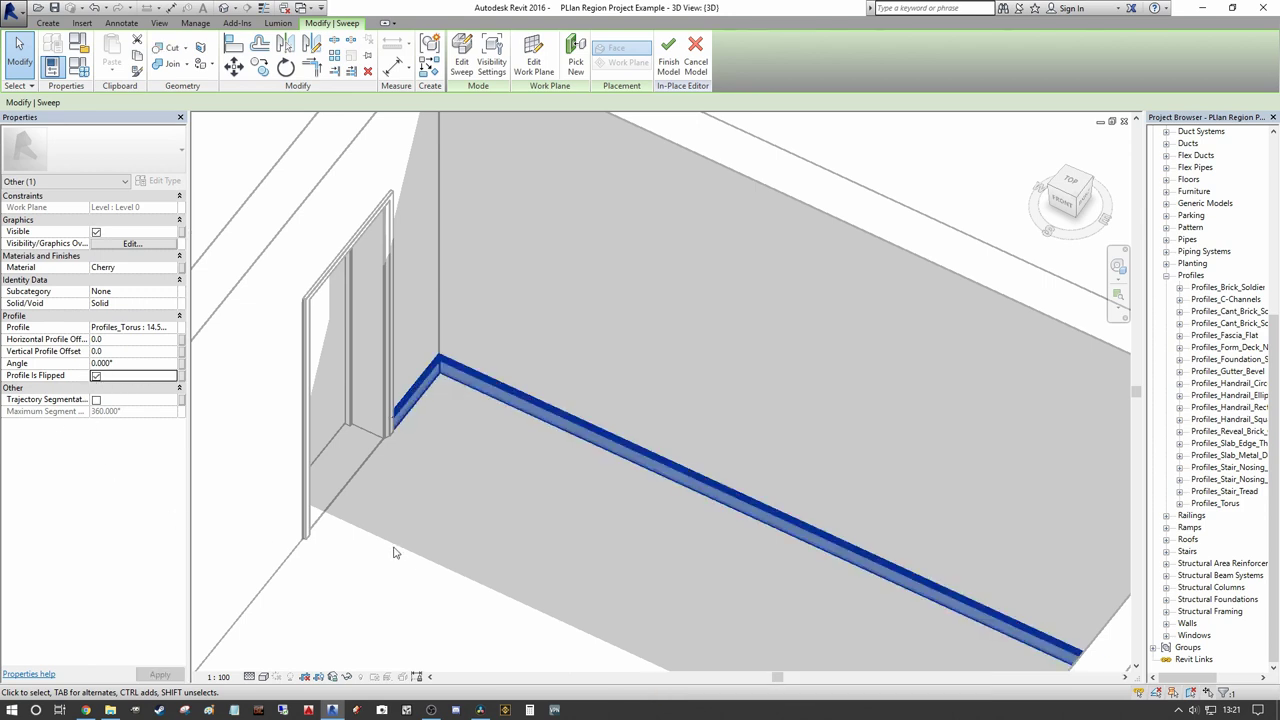
# Step: Check the flipped skirting along the walls up to both doors and finish the in-place model
pyautogui.scroll(-3, 420, 506)
pyautogui.moveTo(420, 494); pyautogui.dragTo(766, 491, button='middle')
pyautogui.scroll(4, 766, 491)
pyautogui.moveTo(882, 548); pyautogui.dragTo(774, 524, button='middle')
pyautogui.scroll(-4, 773, 524)
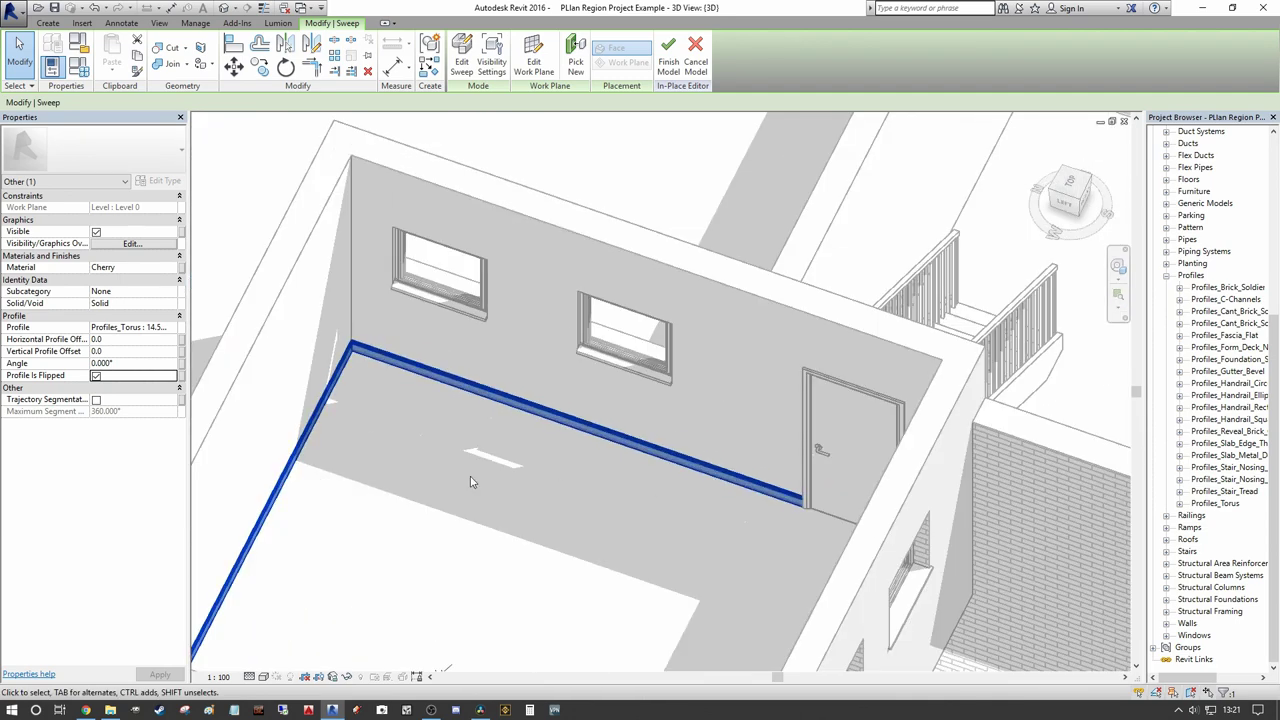
pyautogui.keyDown('shift'); pyautogui.moveTo(557, 481); pyautogui.dragTo(606, 471, button='middle'); pyautogui.keyUp('shift')
pyautogui.scroll(4, 644, 450)
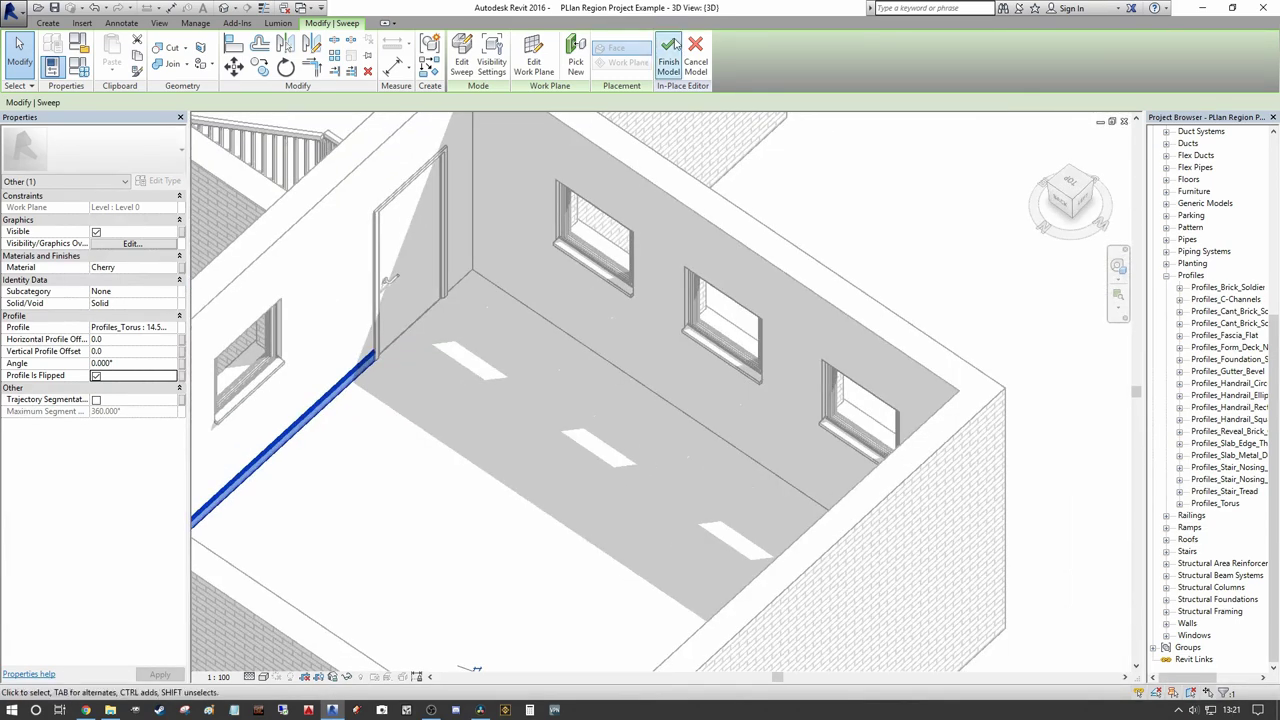
pyautogui.click(668, 50)
# Step: Examine the finished skirting board around the door and the windowless back wall
pyautogui.scroll(-4, 406, 403)
pyautogui.keyDown('shift'); pyautogui.moveTo(406, 403); pyautogui.dragTo(294, 322, button='middle'); pyautogui.keyUp('shift')
pyautogui.scroll(2, 292, 322)
pyautogui.scroll(-2, 422, 402)
pyautogui.scroll(3, 438, 375)
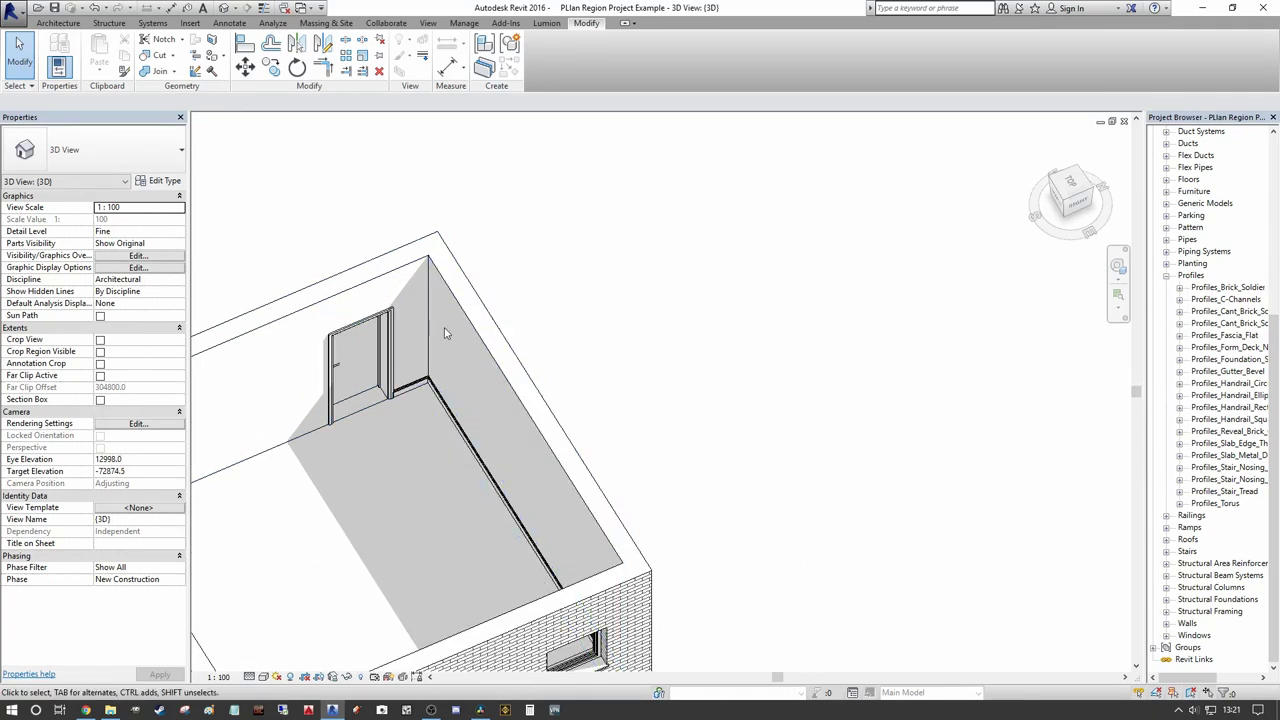
pyautogui.moveTo(510, 355); pyautogui.dragTo(821, 295, button='middle')
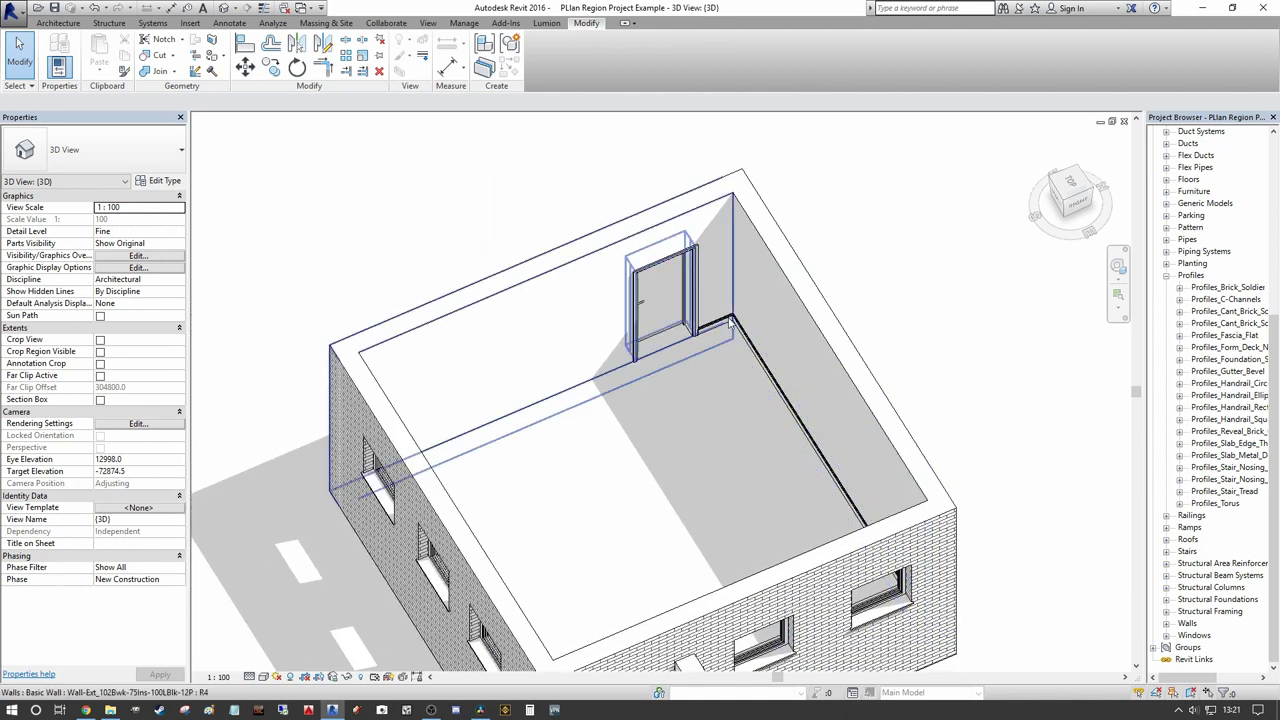
pyautogui.scroll(3, 650, 295)
pyautogui.scroll(-3, 668, 322)
pyautogui.moveTo(668, 322); pyautogui.dragTo(582, 352, button='middle')
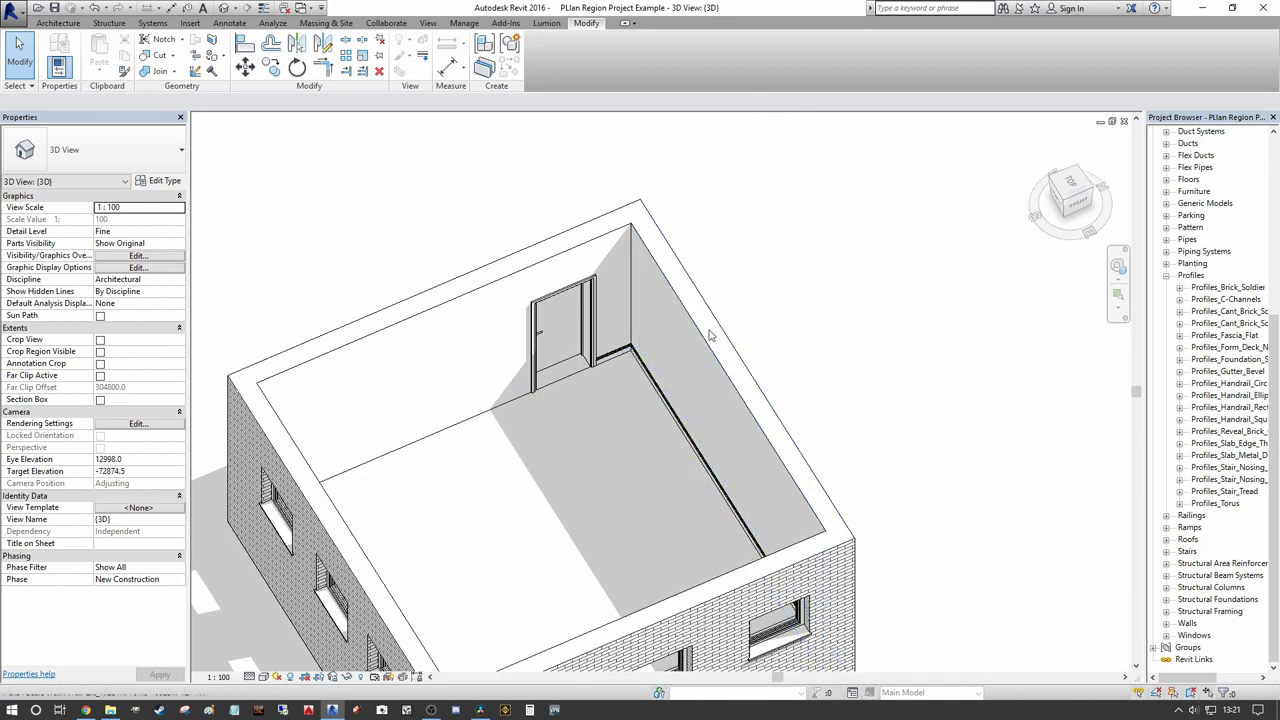
pyautogui.moveTo(726, 335); pyautogui.dragTo(589, 343, button='middle')
# Step: Move the windowless back wall outward, away from the nearby door, and clear the selection
pyautogui.moveTo(551, 332); pyautogui.dragTo(650, 290)
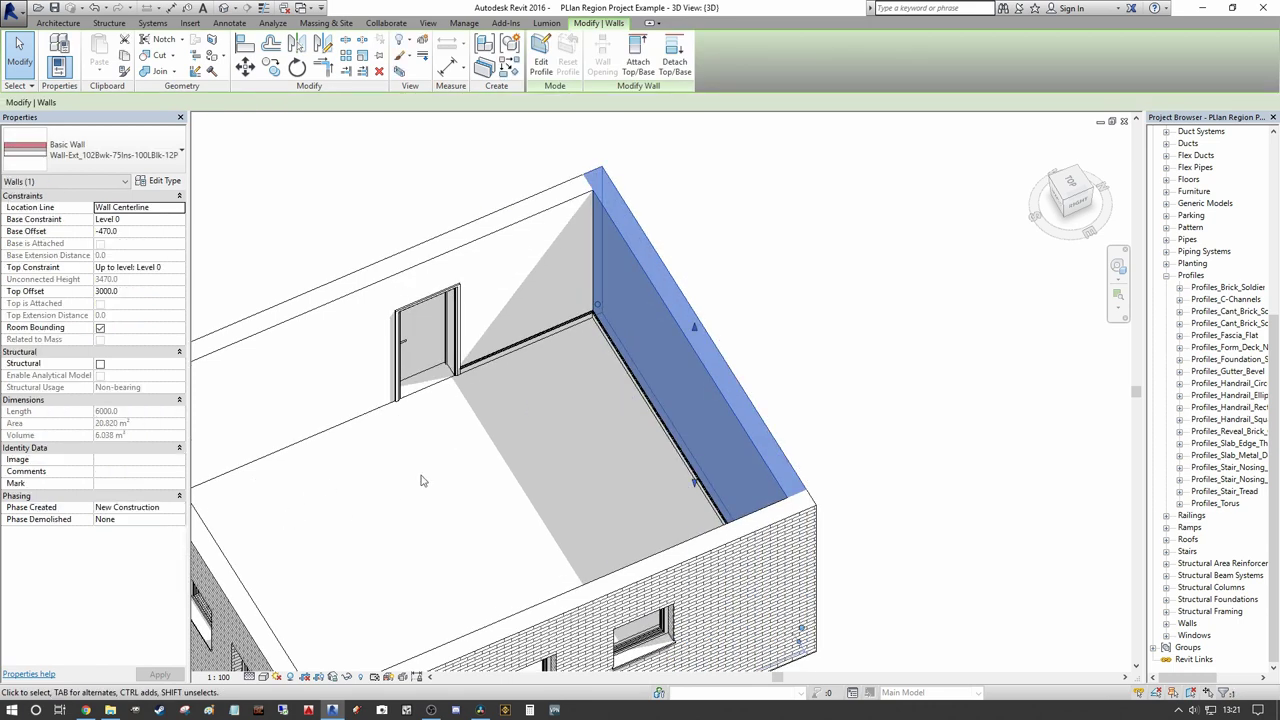
pyautogui.scroll(2, 558, 378)
pyautogui.press('Escape')
# Step: Move the door along its wall away from the skirted corner, to about 3090 mm from it
pyautogui.scroll(-3, 634, 366)
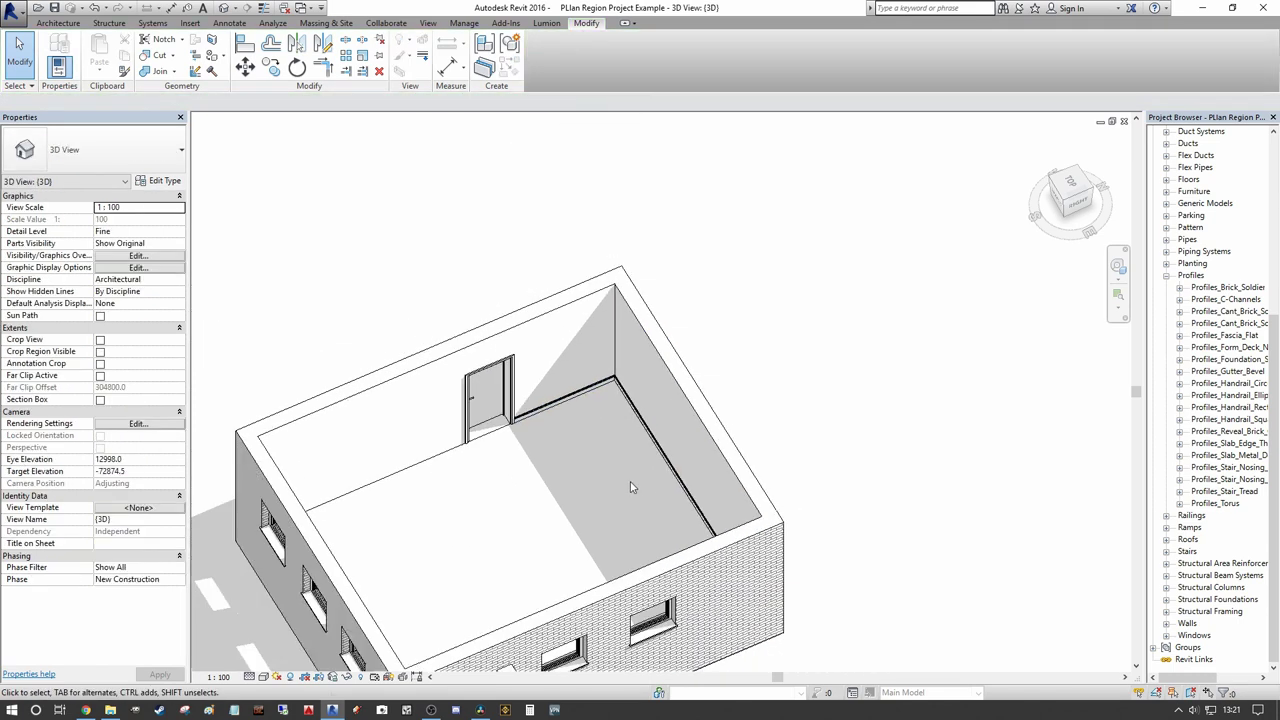
pyautogui.scroll(2, 541, 372)
pyautogui.moveTo(543, 368); pyautogui.dragTo(428, 418)
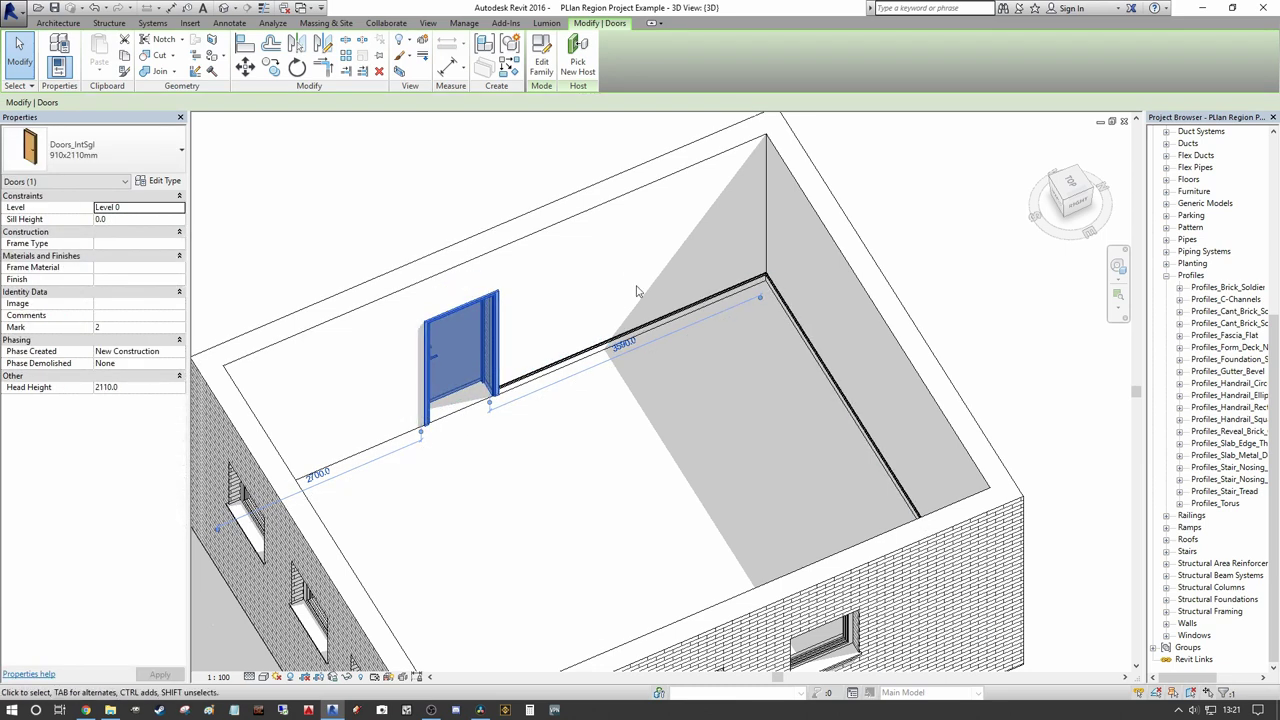
# Step: Clear the selection and examine the skirting board from several angles along both walls and up to the moved door
pyautogui.scroll(-4, 580, 316)
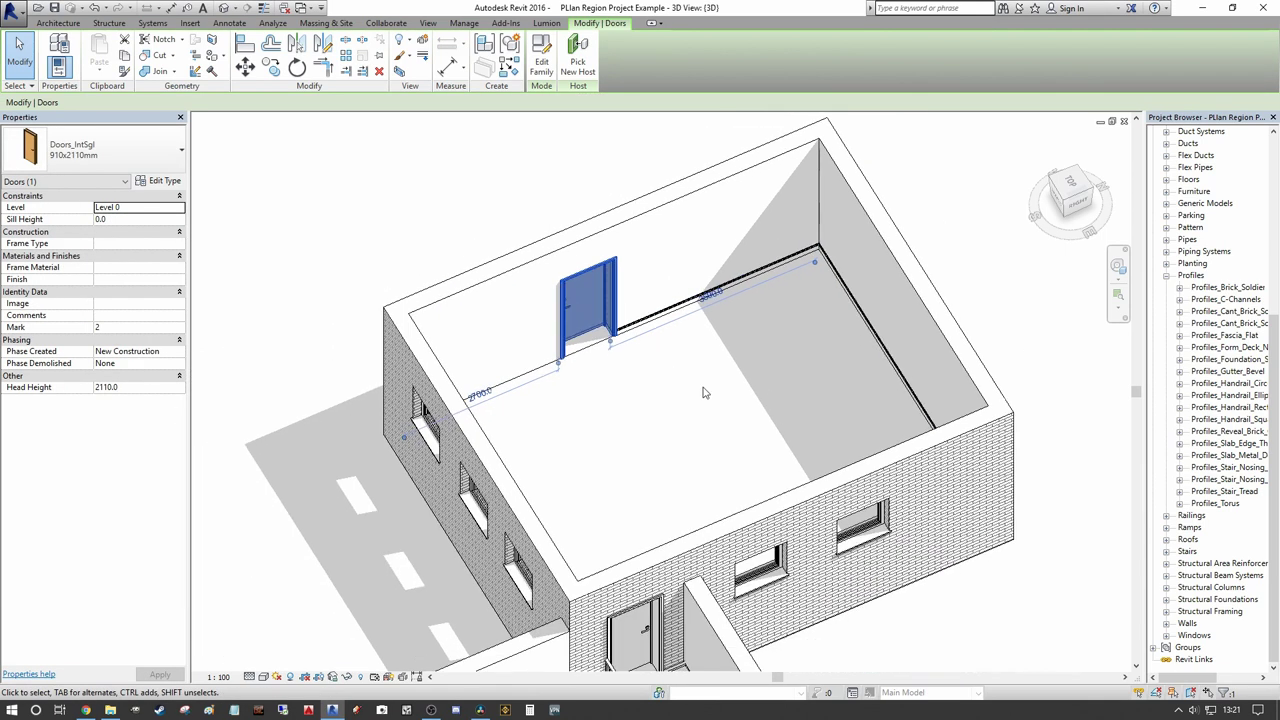
pyautogui.press('Escape')
pyautogui.scroll(2, 792, 345)
pyautogui.keyDown('shift'); pyautogui.moveTo(792, 345); pyautogui.dragTo(880, 325, button='middle'); pyautogui.keyUp('shift')
pyautogui.scroll(-2, 560, 346)
pyautogui.keyDown('shift'); pyautogui.moveTo(531, 400); pyautogui.dragTo(834, 390, button='middle'); pyautogui.keyUp('shift')
pyautogui.keyDown('shift'); pyautogui.moveTo(669, 474); pyautogui.dragTo(411, 489, button='middle'); pyautogui.keyUp('shift')
pyautogui.keyDown('shift'); pyautogui.moveTo(623, 240); pyautogui.dragTo(827, 383, button='middle'); pyautogui.keyUp('shift')
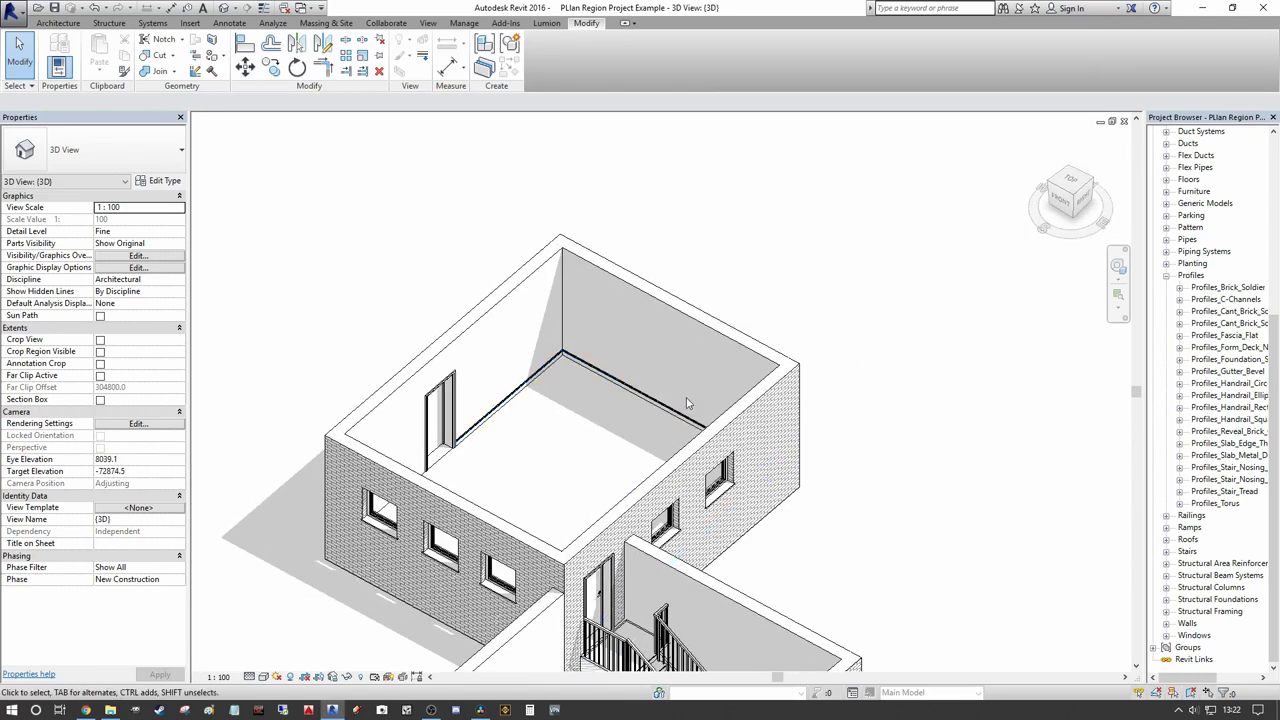
pyautogui.scroll(3, 660, 390)
pyautogui.scroll(-2, 625, 387)
pyautogui.keyDown('shift'); pyautogui.moveTo(625, 400); pyautogui.dragTo(340, 440, button='middle'); pyautogui.keyUp('shift')
pyautogui.scroll(2, 602, 383)
pyautogui.click(548, 388)
pyautogui.keyDown('shift'); pyautogui.moveTo(560, 390); pyautogui.dragTo(500, 428, button='middle'); pyautogui.keyUp('shift')
pyautogui.scroll(3, 524, 421)
pyautogui.press('Escape')
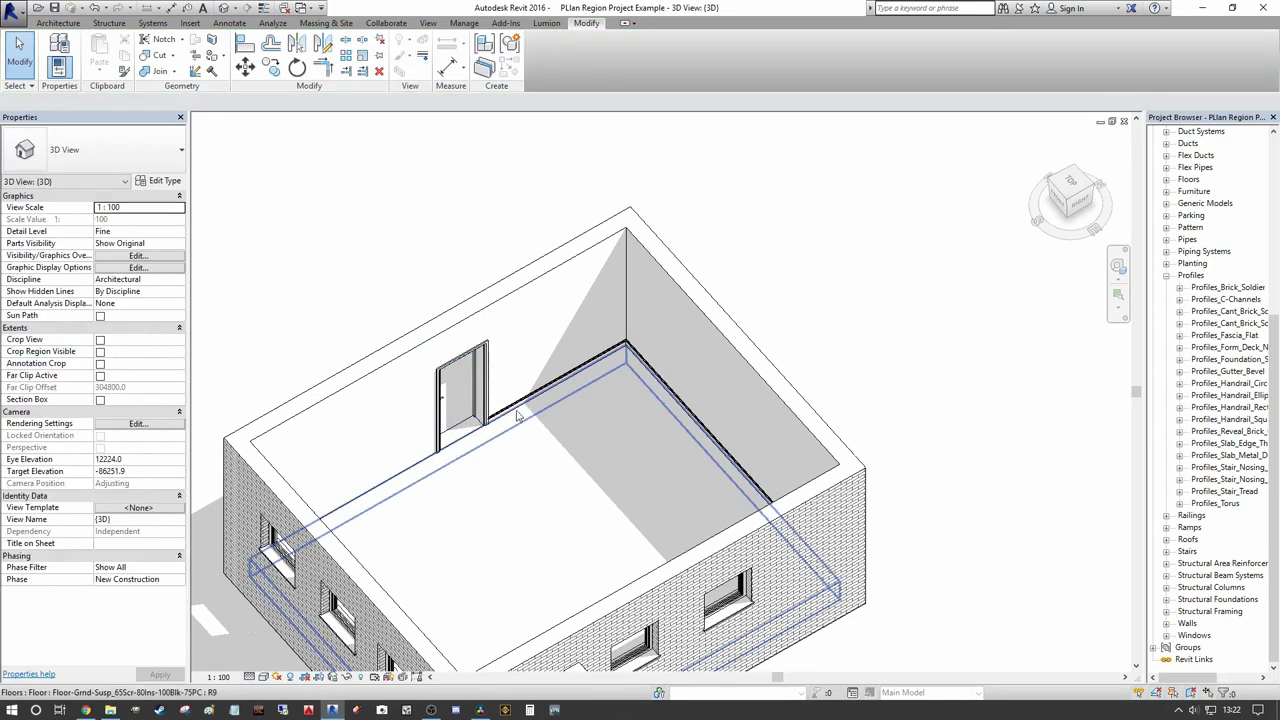
# Step: Undo the door move and the outward move of the windowless back wall
pyautogui.scroll(3, 526, 412)
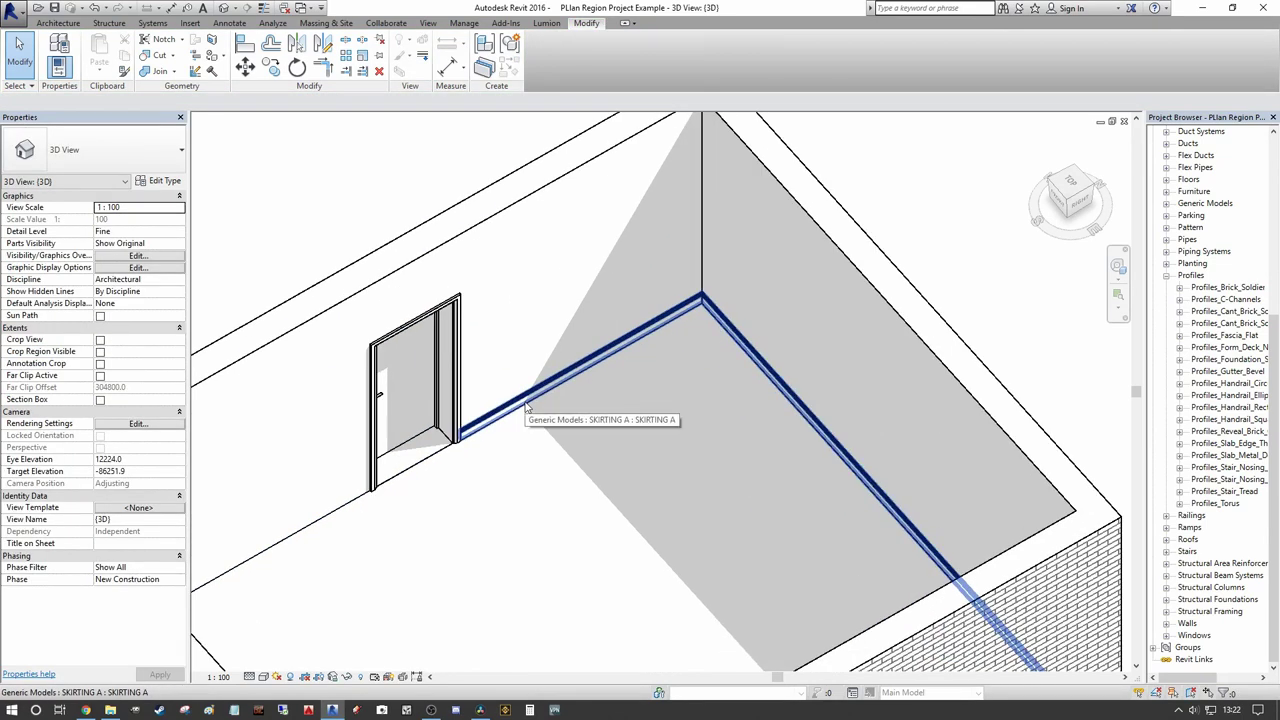
pyautogui.scroll(-3, 526, 405)
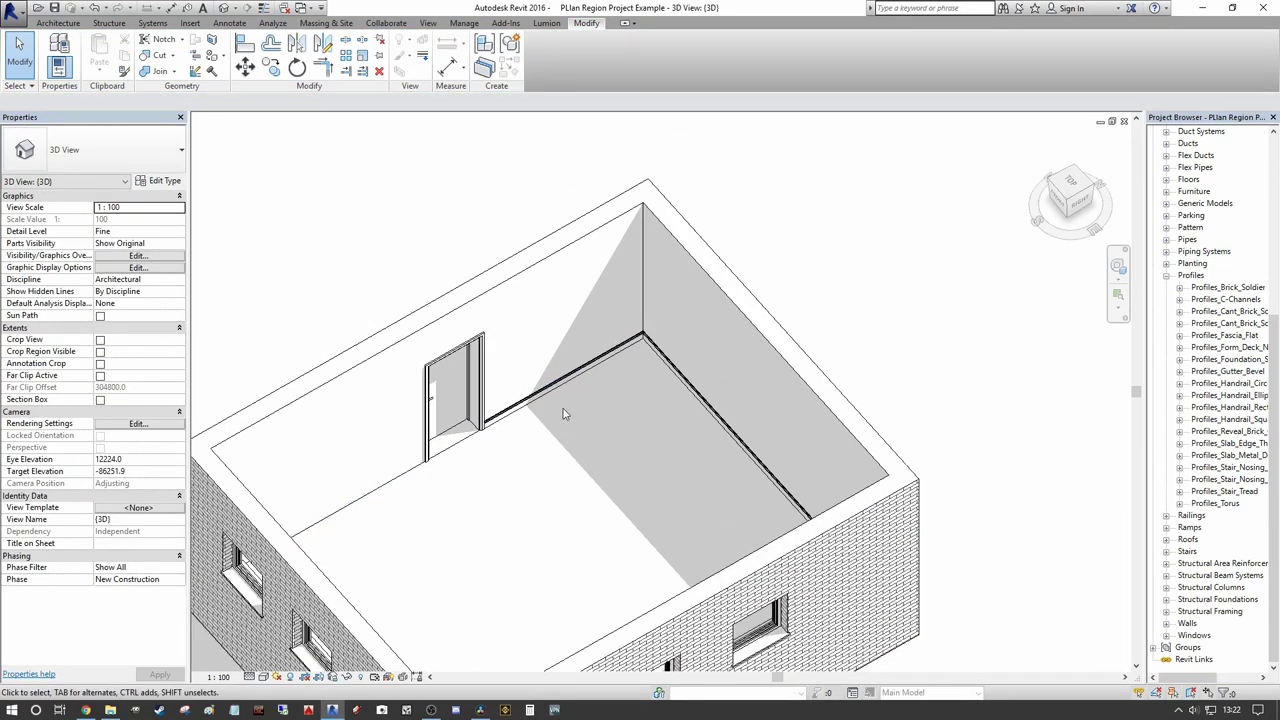
pyautogui.moveTo(626, 322); pyautogui.dragTo(866, 248, button='middle')
pyautogui.scroll(-2, 705, 238)
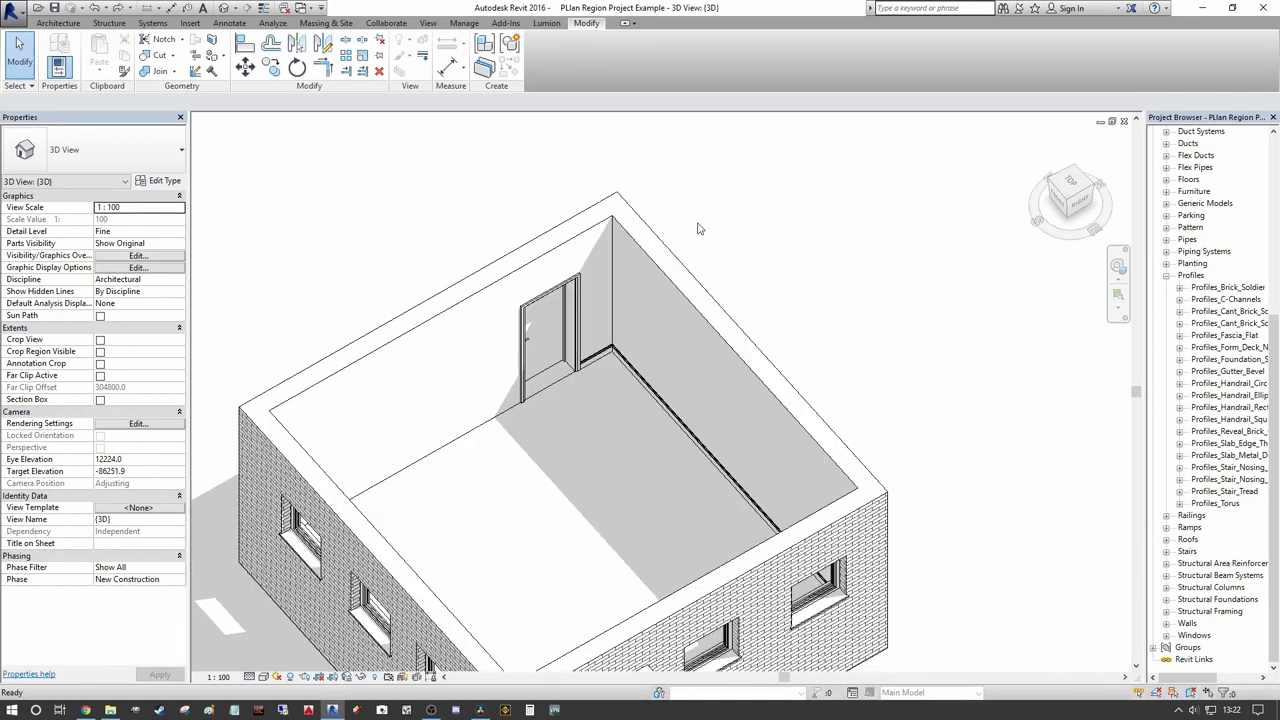
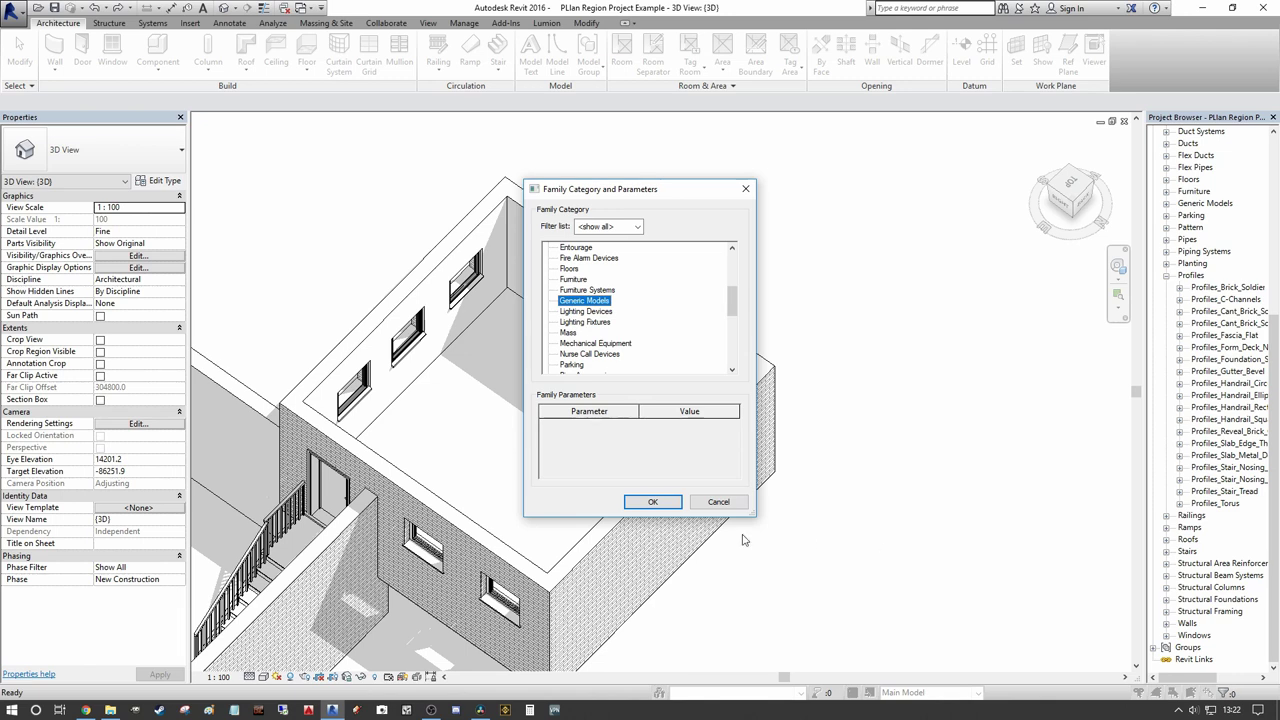
# Step: Create a new in-place model in the Generic Models category named SKIRTING B
pyautogui.press('Return')
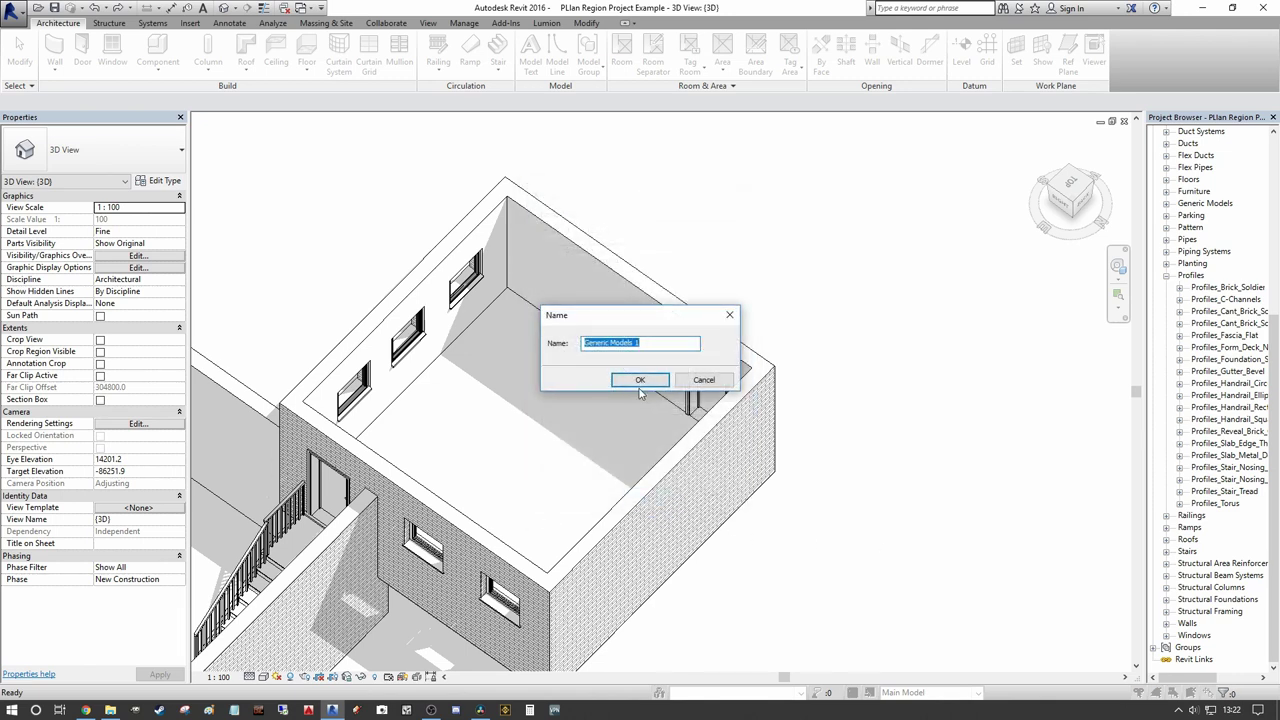
pyautogui.write('SKIRTING B')
pyautogui.press('Return')
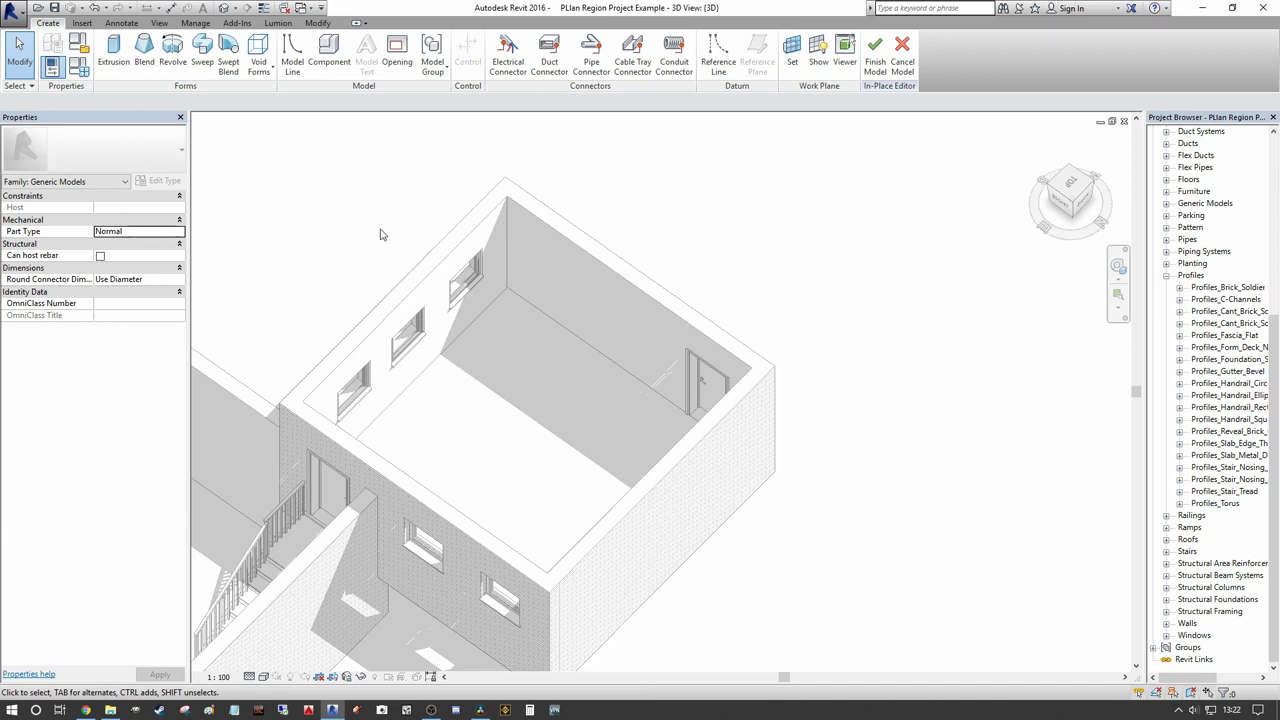
# Step: Start a sweep in the in-place model and set its work plane to Level 0
pyautogui.moveTo(424, 370); pyautogui.dragTo(546, 414, button='middle')
pyautogui.scroll(-3, 573, 370)
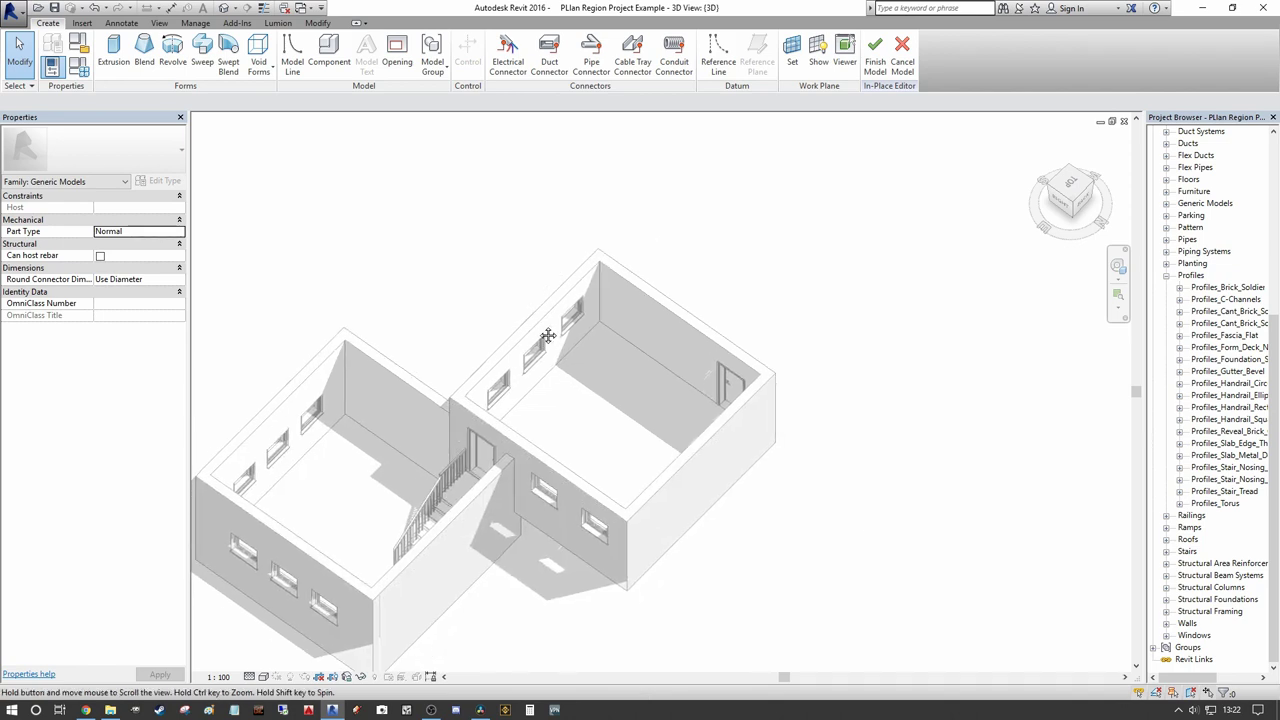
pyautogui.moveTo(573, 370); pyautogui.dragTo(554, 319, button='middle')
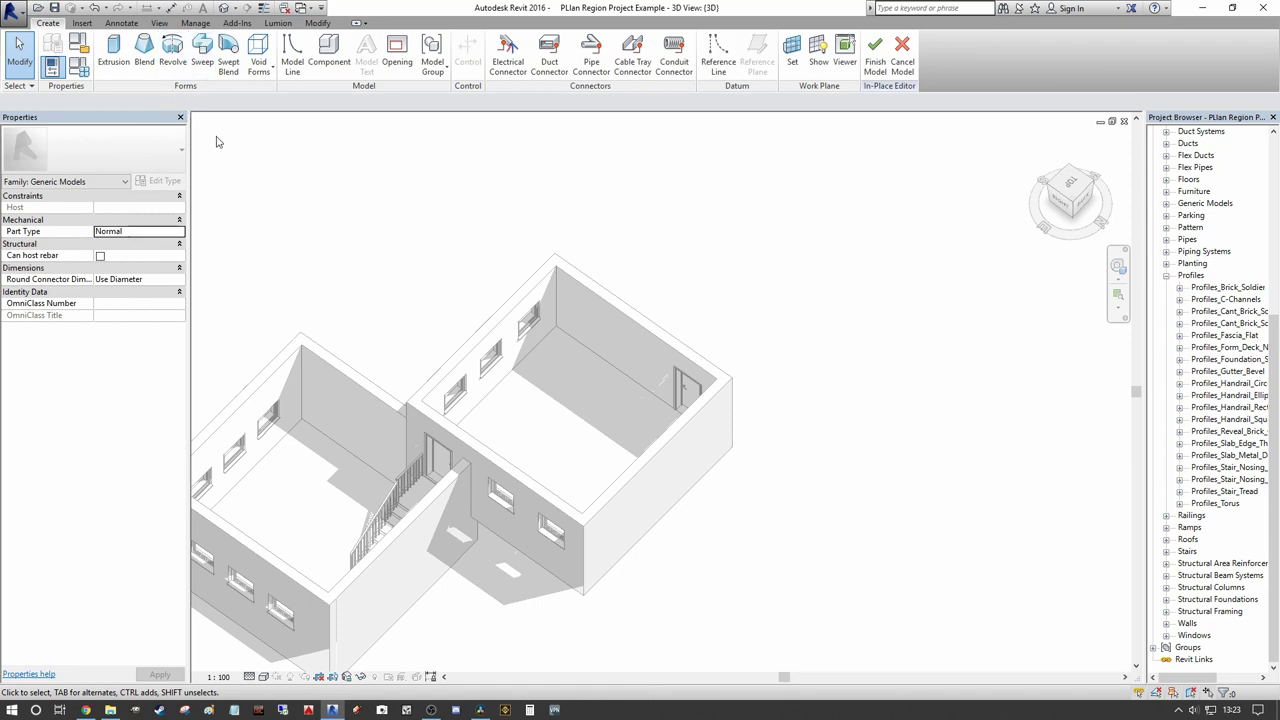
pyautogui.click(202, 50)
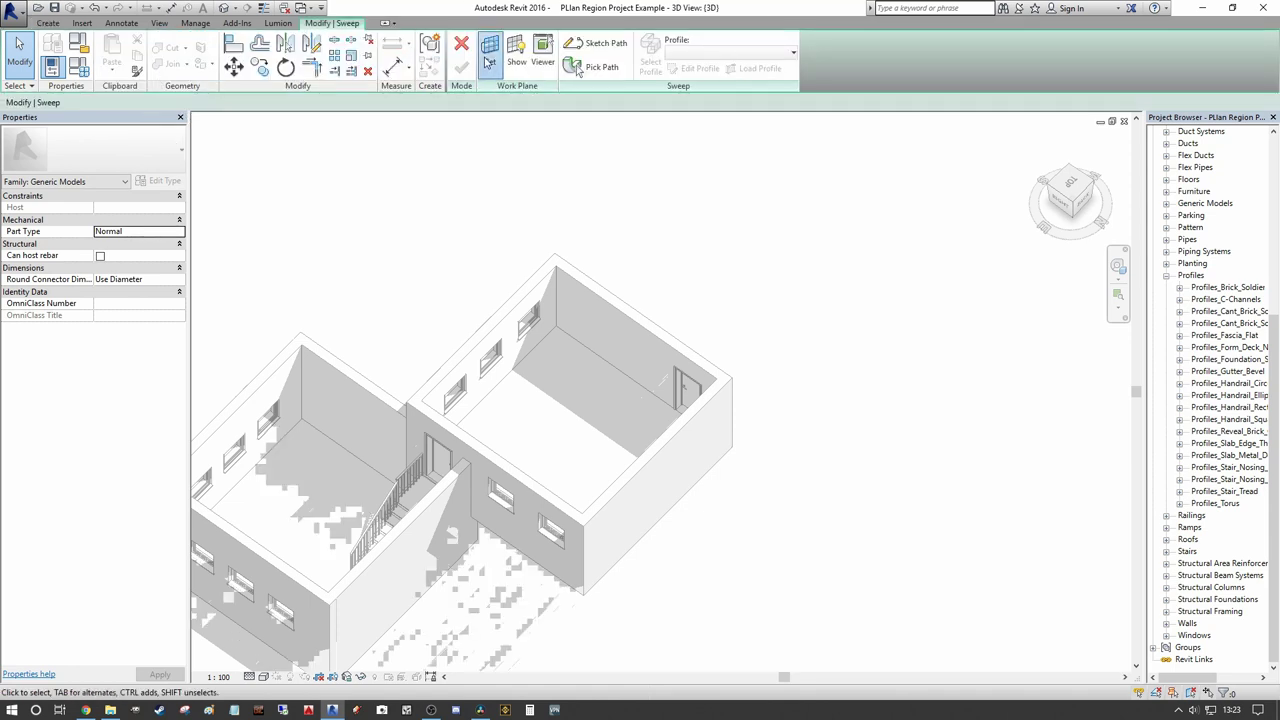
pyautogui.click(488, 50)
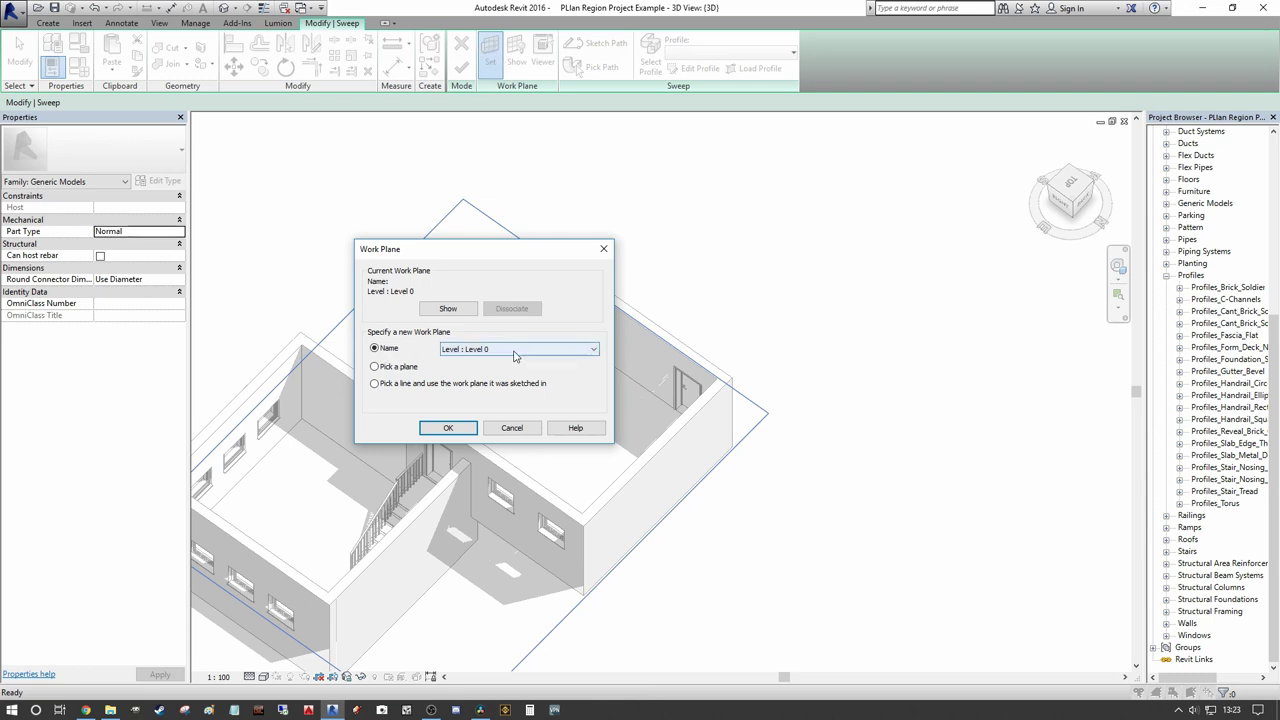
pyautogui.click(448, 427)
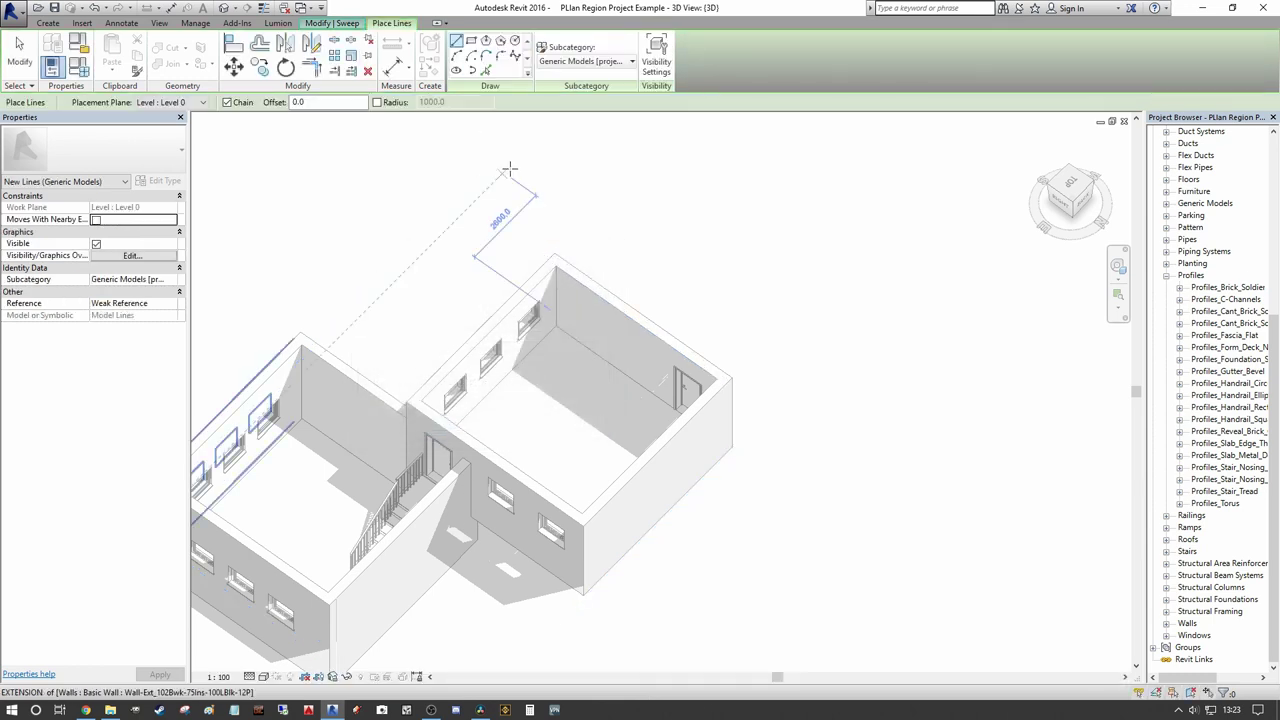
# Step: Sketch the sweep path by picking the interior door's wall, the adjoining three-window wall and the wall with the stair-side door
pyautogui.click(340, 24)
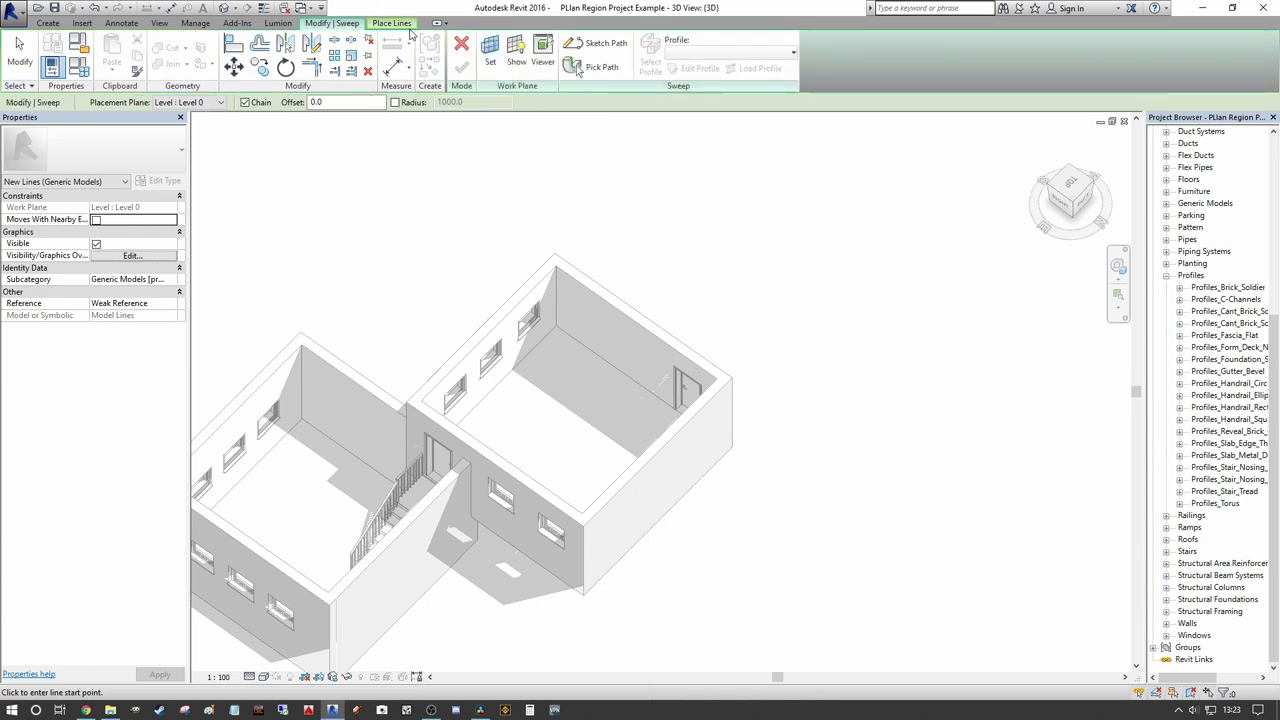
pyautogui.click(606, 45)
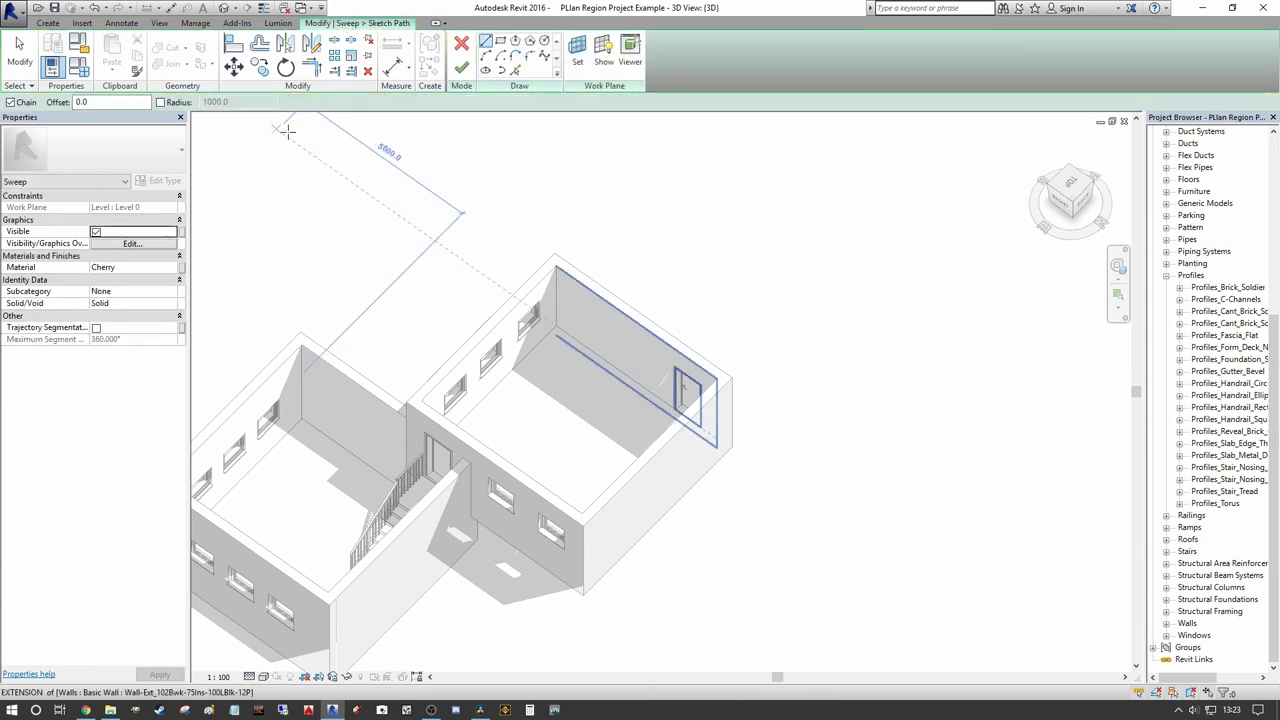
pyautogui.click(516, 72)
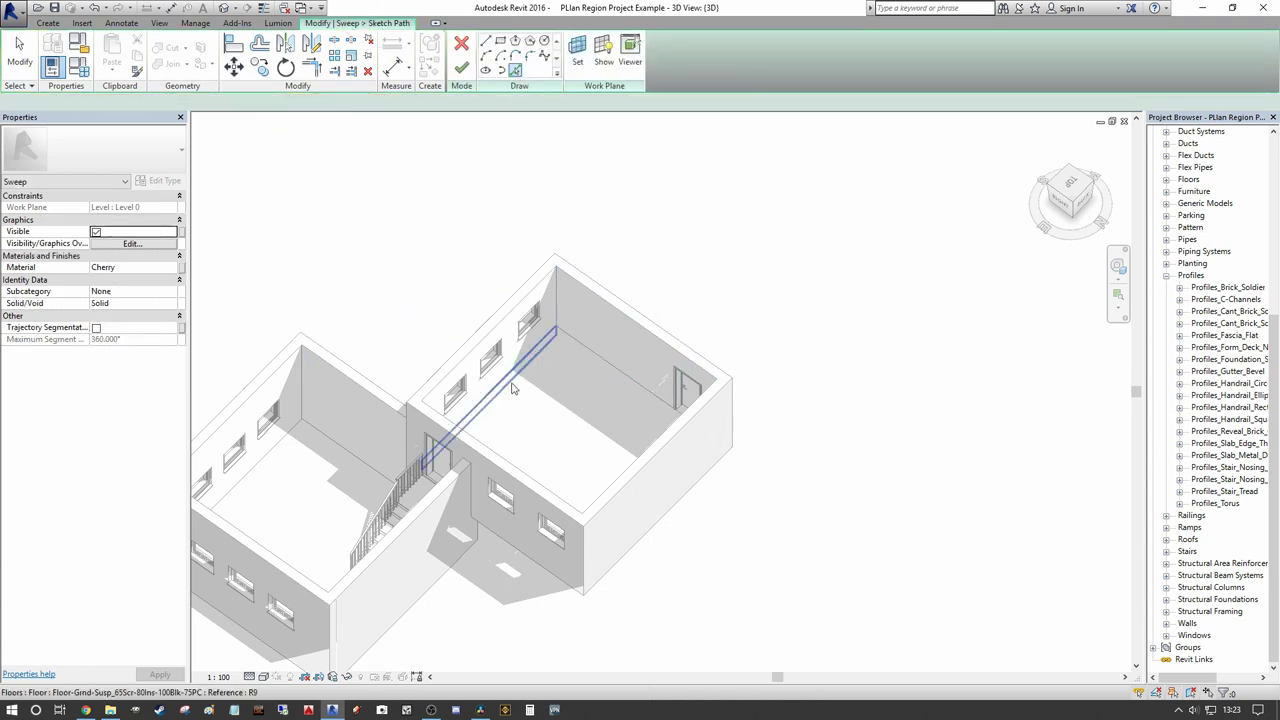
pyautogui.click(600, 296)
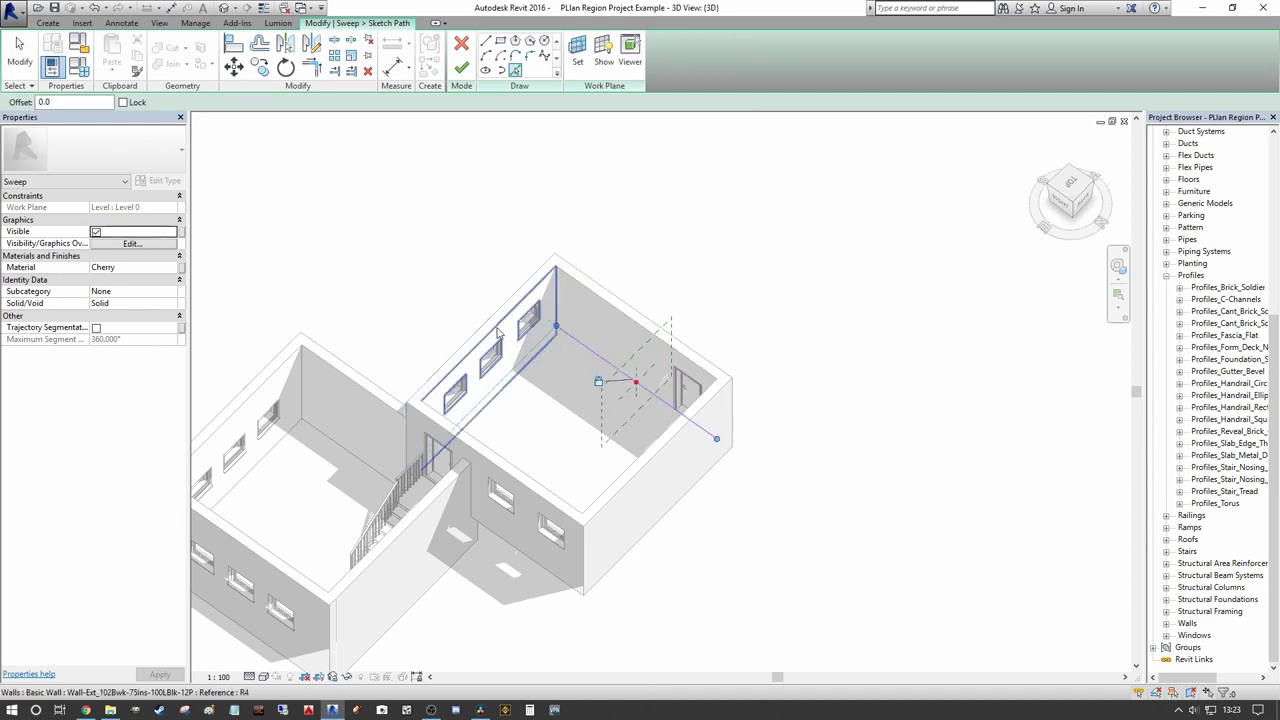
pyautogui.scroll(-3, 574, 360)
pyautogui.moveTo(797, 326)
pyautogui.mouseDown(button='middle')
pyautogui.moveTo(686, 377)
pyautogui.moveTo(372, 386)
pyautogui.moveTo(470, 363)
pyautogui.mouseUp(button='middle')
pyautogui.scroll(2, 340, 360)
pyautogui.click(340, 385)
# Step: Align the path's end on the stair-side door's wall to the frame edge of that door nearest the room corner
pyautogui.press('a')
pyautogui.press('l')
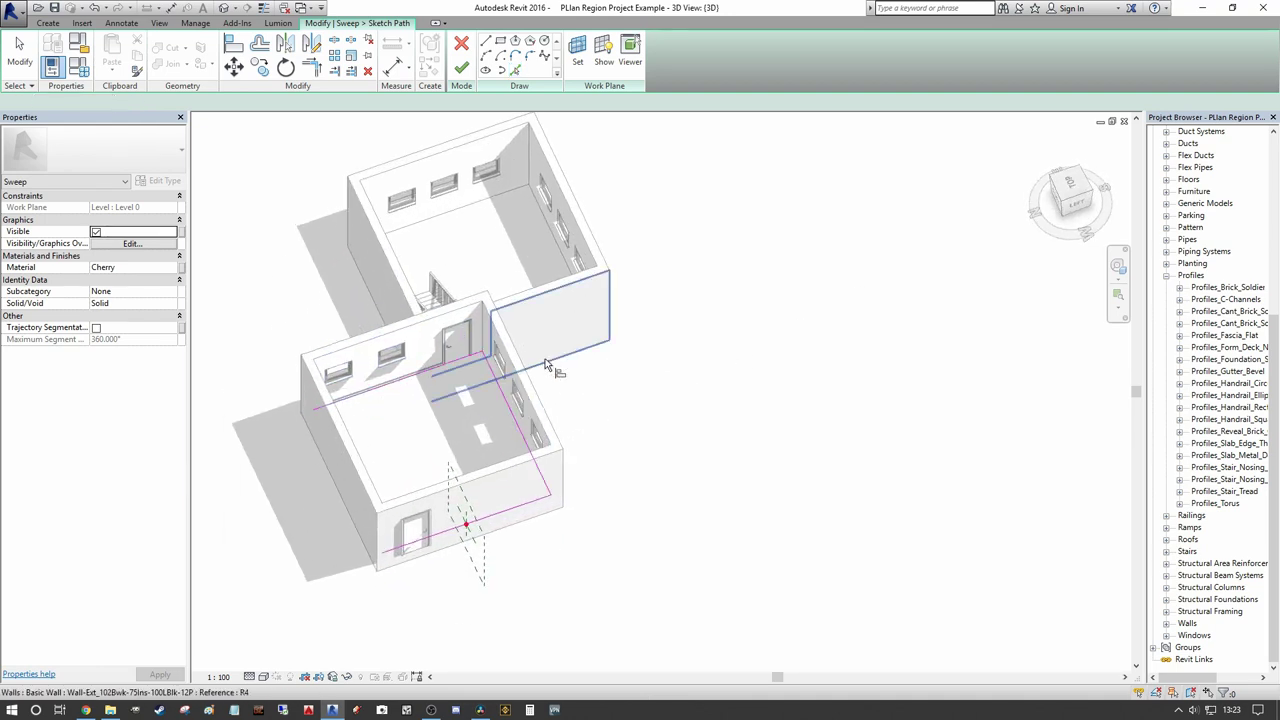
pyautogui.scroll(5, 505, 355)
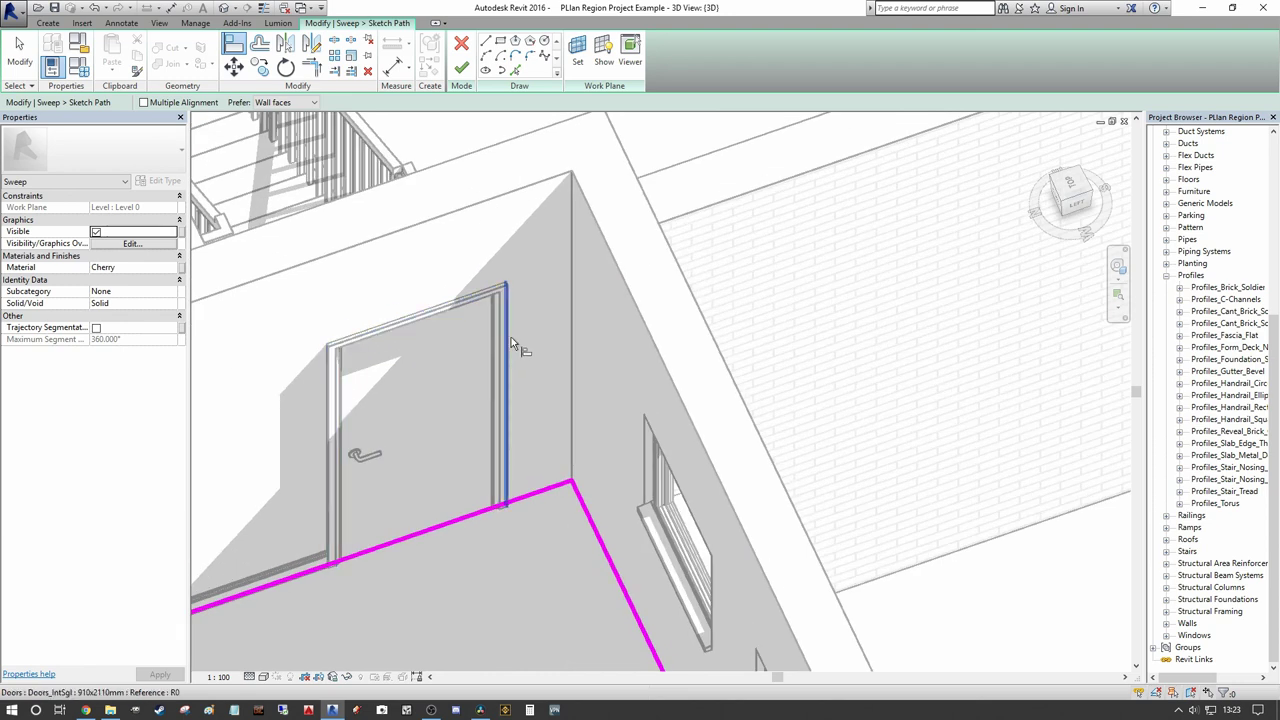
pyautogui.click(511, 337)
pyautogui.scroll(-5, 520, 333)
pyautogui.moveTo(358, 491); pyautogui.dragTo(549, 452, button='middle')
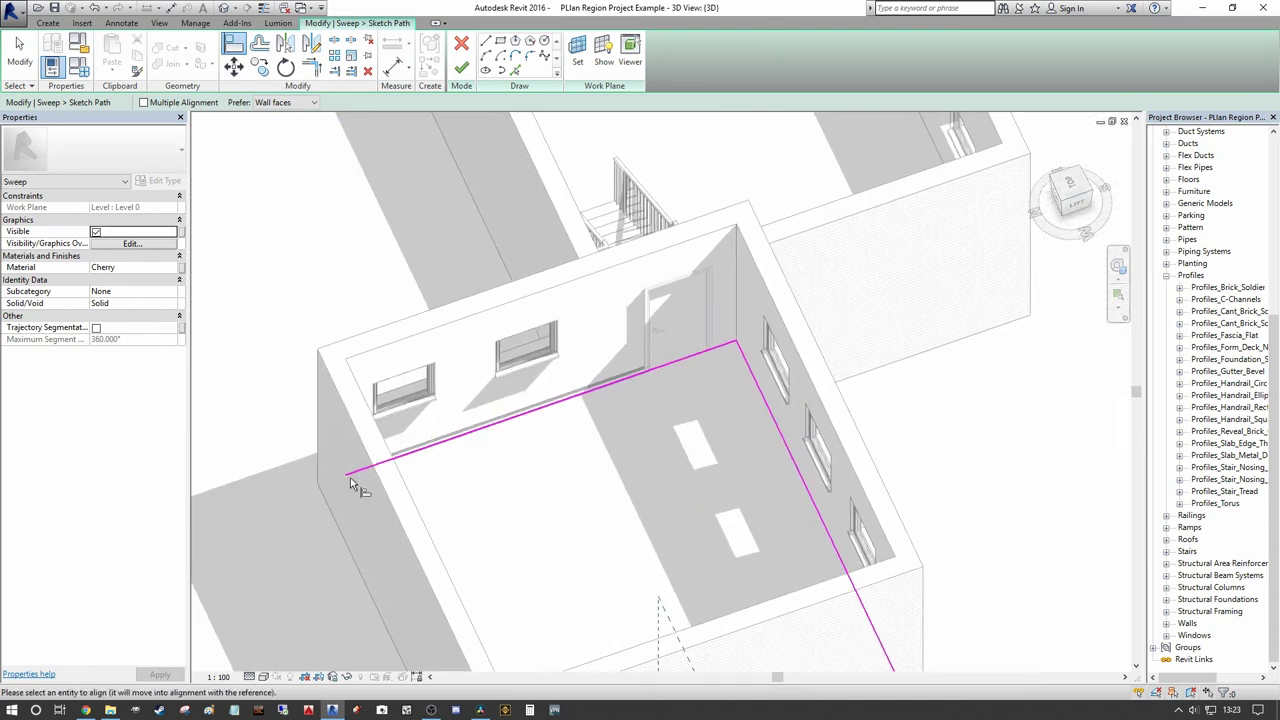
pyautogui.click(343, 475)
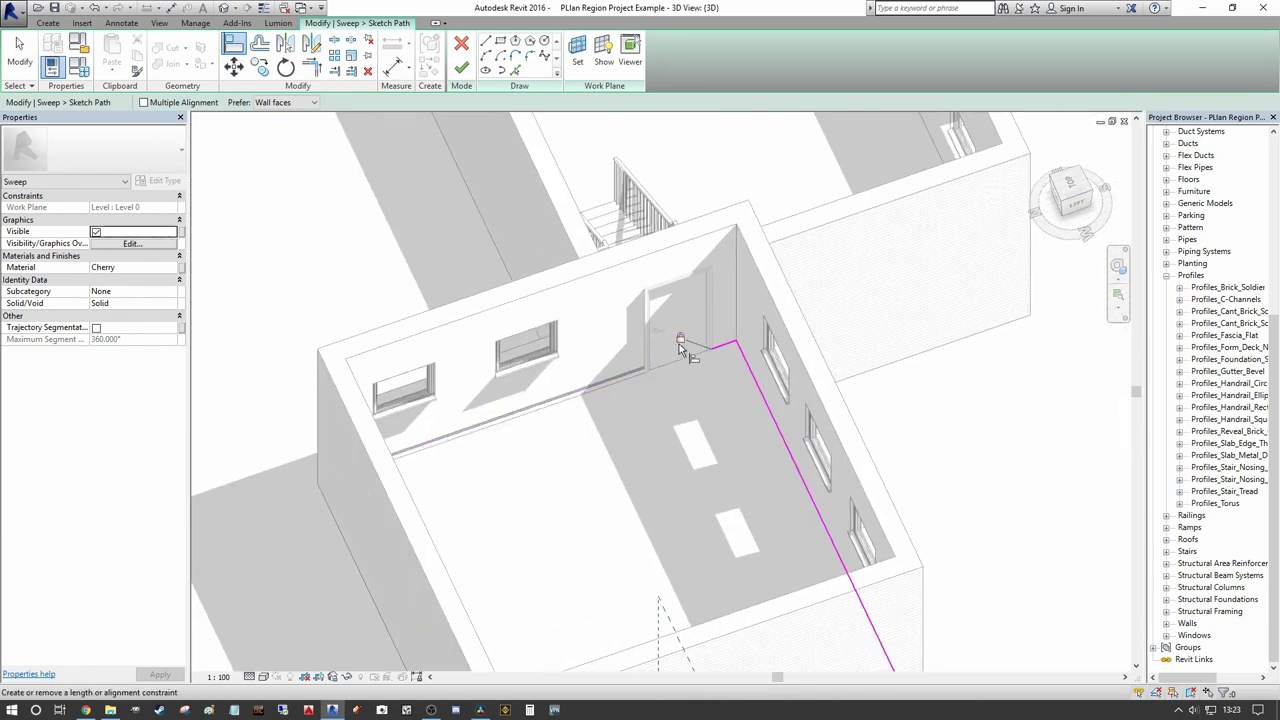
# Step: Align the path's other end to the far frame edge of the interior door and lock the alignment
pyautogui.scroll(-5, 689, 351)
pyautogui.keyDown('shift'); pyautogui.moveTo(526, 443); pyautogui.dragTo(1070, 440, button='middle'); pyautogui.keyUp('shift')
pyautogui.scroll(5, 818, 186)
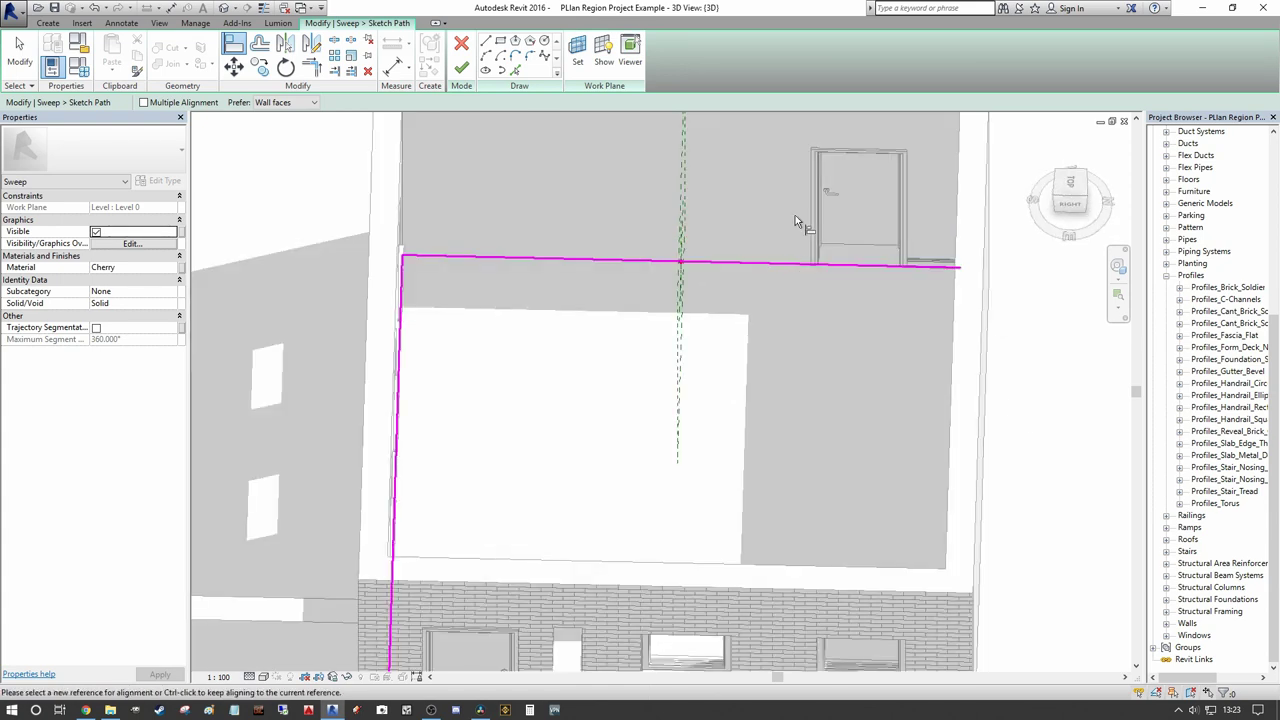
pyautogui.click(814, 191)
pyautogui.scroll(-1, 700, 226)
pyautogui.moveTo(700, 226)
pyautogui.keyDown('shift'); pyautogui.mouseDown(button='middle')
pyautogui.moveTo(814, 297)
pyautogui.moveTo(754, 274)
pyautogui.mouseUp(button='middle'); pyautogui.keyUp('shift')
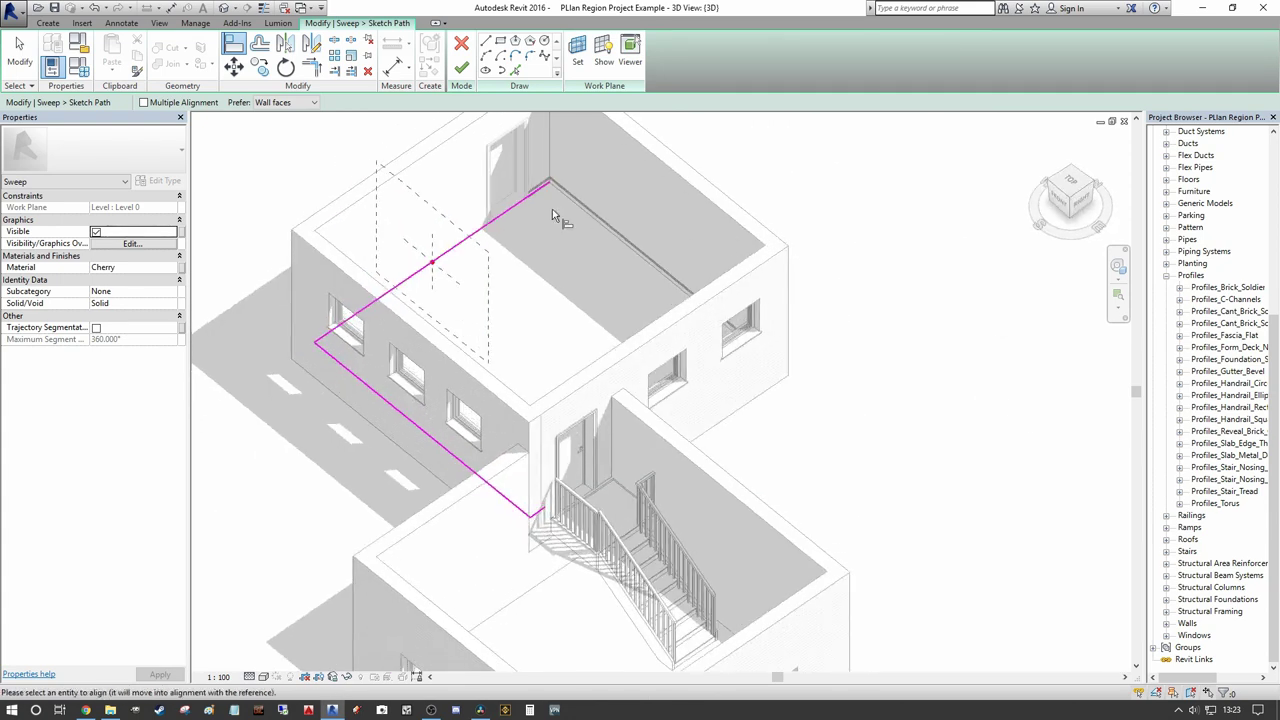
pyautogui.click(550, 182)
pyautogui.click(455, 224)
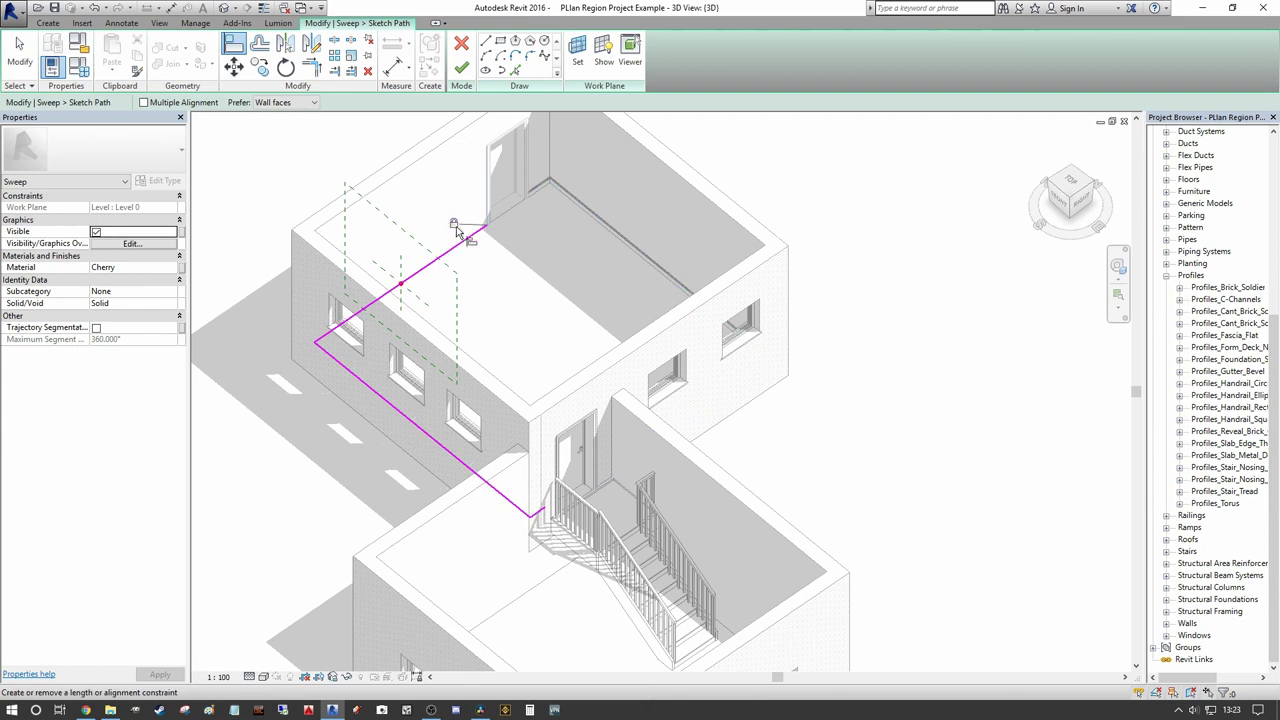
# Step: Finish the sweep path and assign the Profiles_Torus : 14.5x146mm profile to the sweep
pyautogui.scroll(-4, 357, 363)
pyautogui.scroll(1, 200, 320)
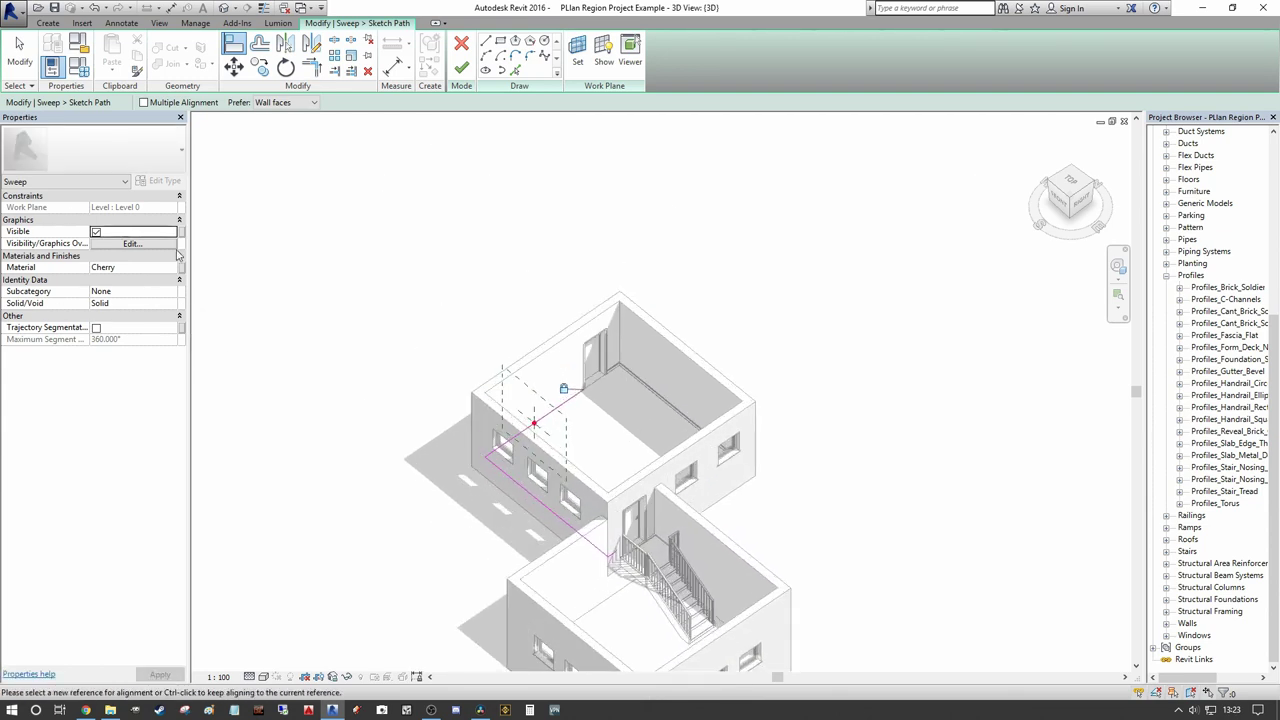
pyautogui.scroll(-2, 528, 292)
pyautogui.moveTo(600, 252); pyautogui.dragTo(533, 208, button='middle')
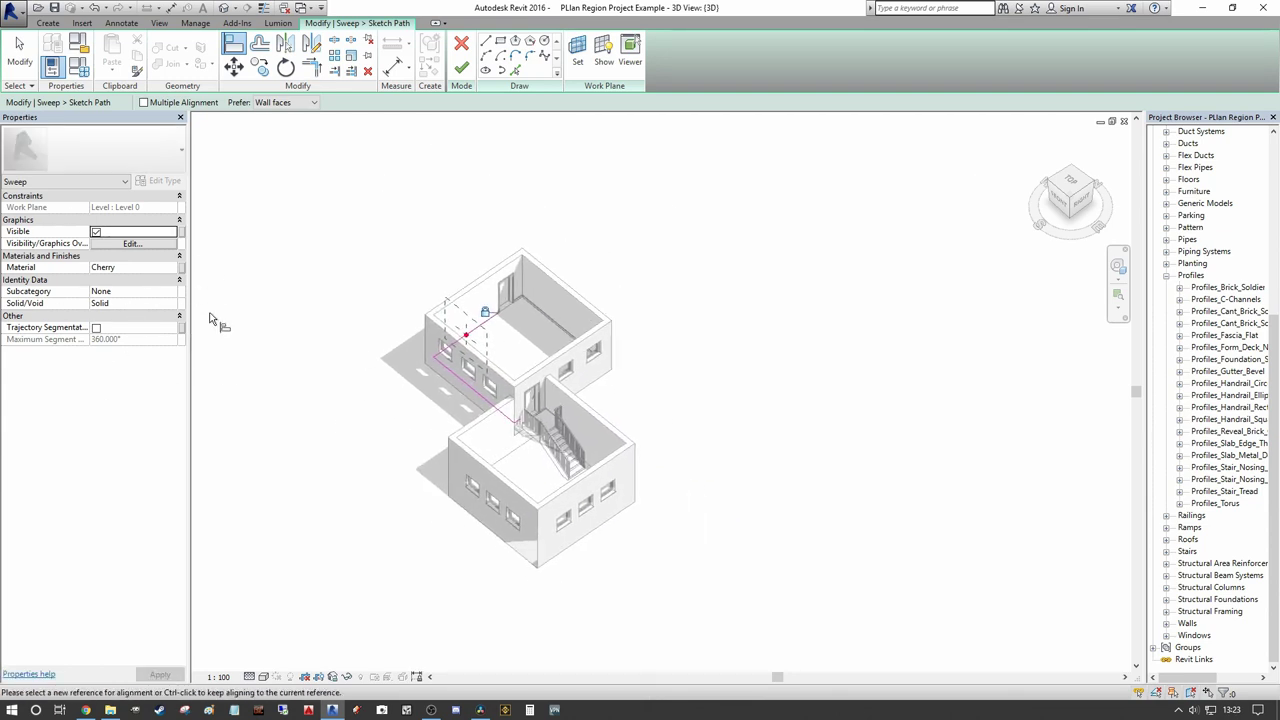
pyautogui.scroll(1, 210, 318)
pyautogui.scroll(2, 506, 317)
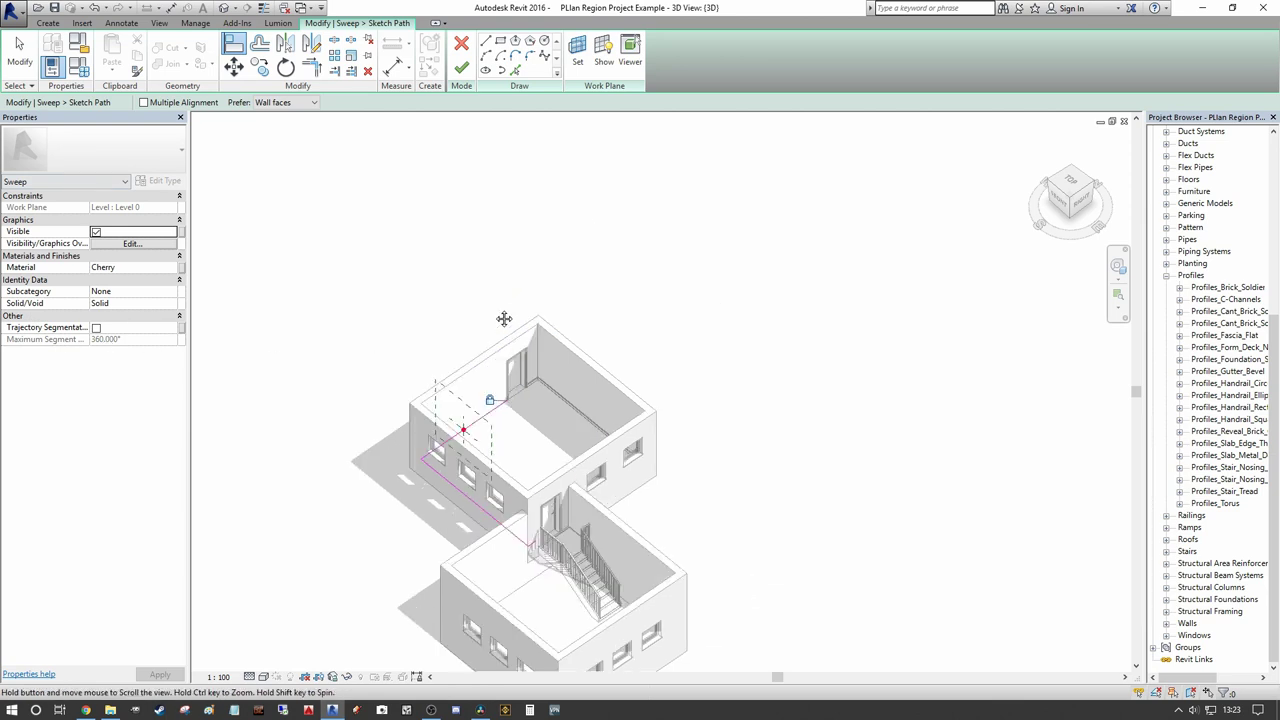
pyautogui.click(462, 70)
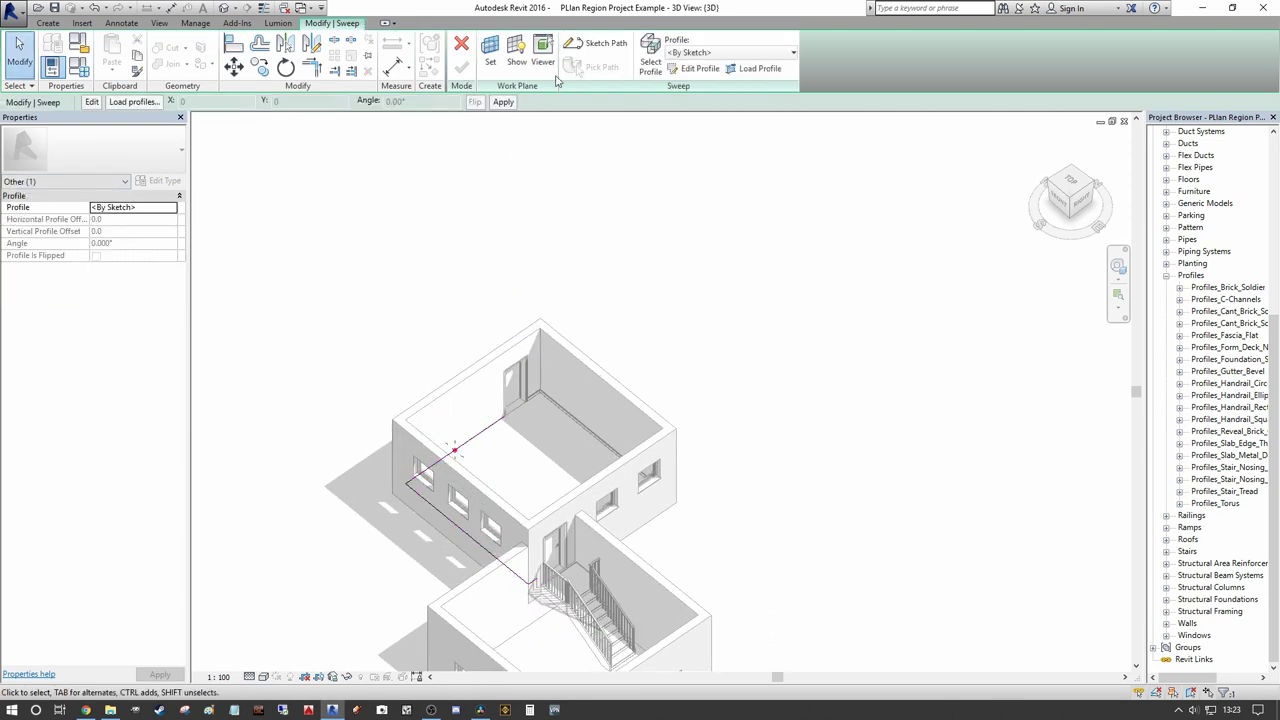
pyautogui.click(174, 212)
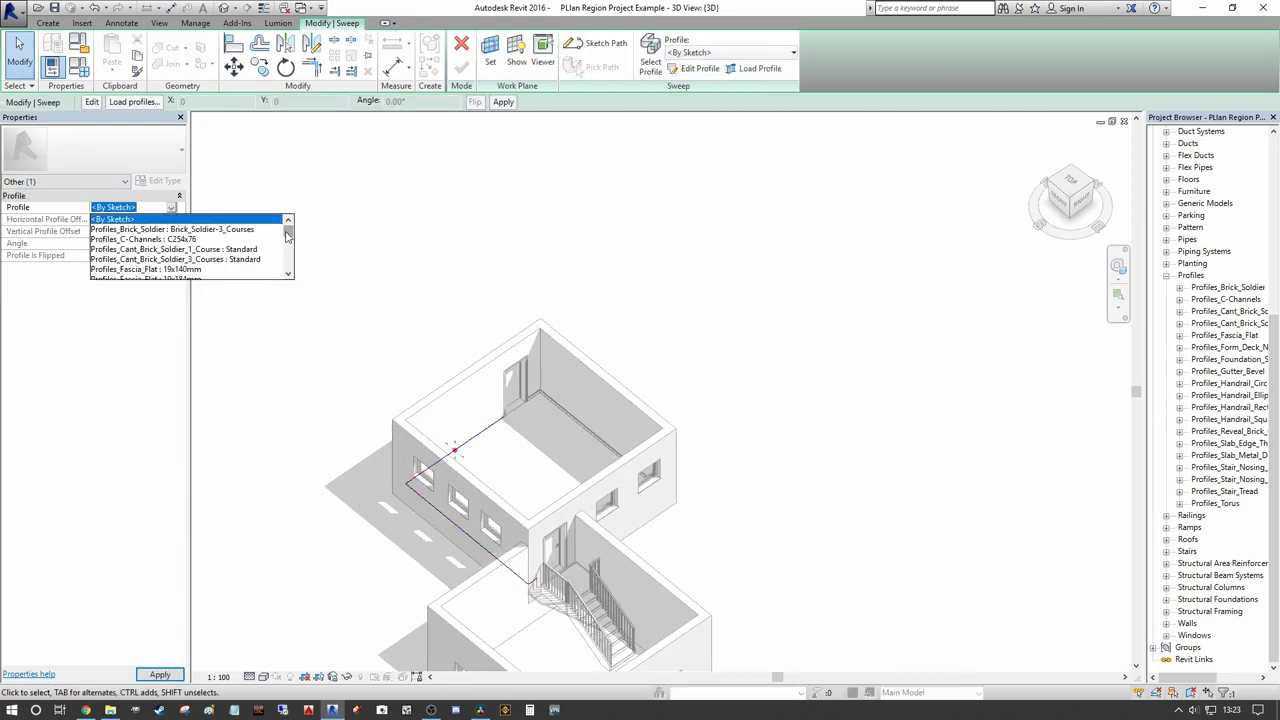
pyautogui.moveTo(288, 232); pyautogui.dragTo(287, 262)
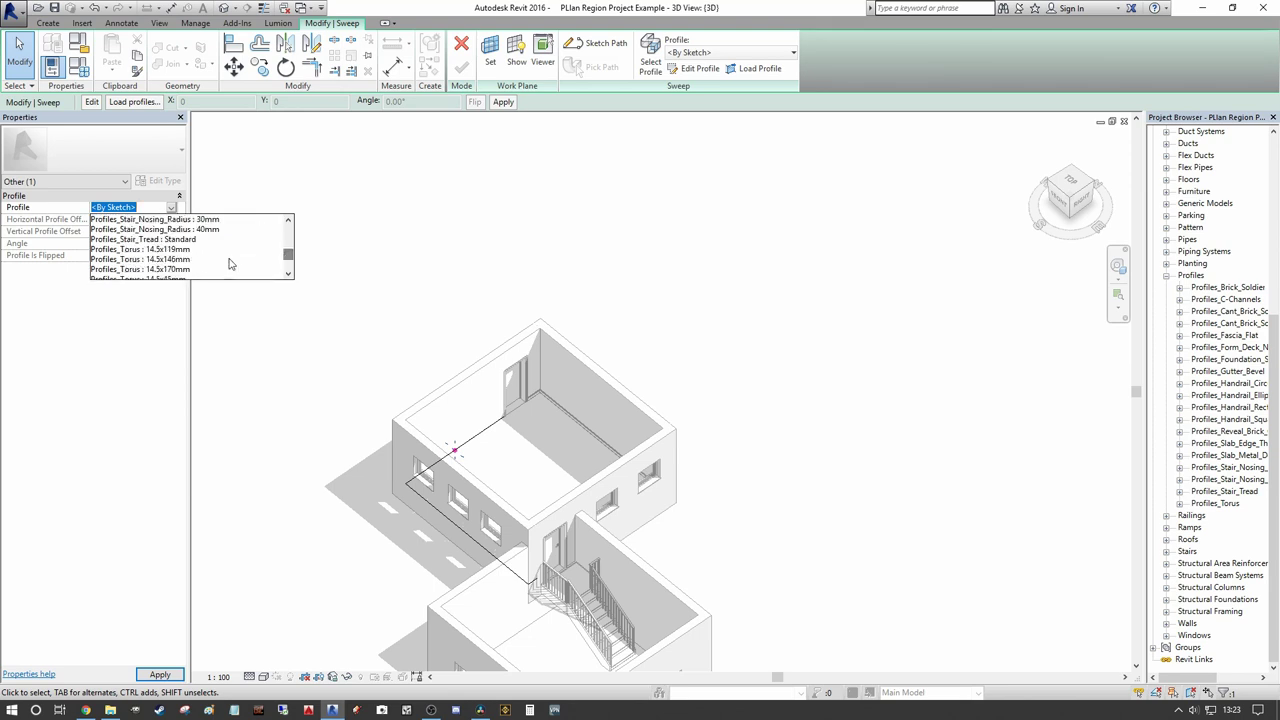
pyautogui.click(168, 263)
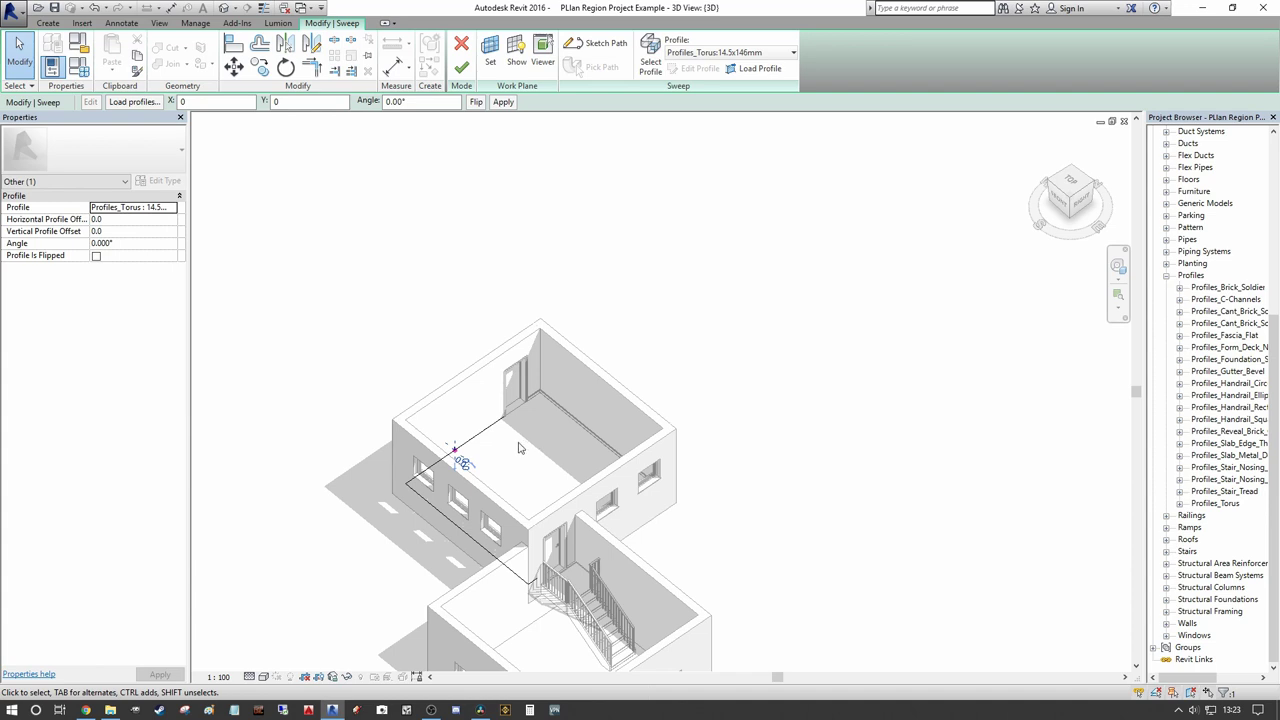
# Step: Flip the sweep profile, then finish the sweep and the in-place model
pyautogui.scroll(2, 555, 422)
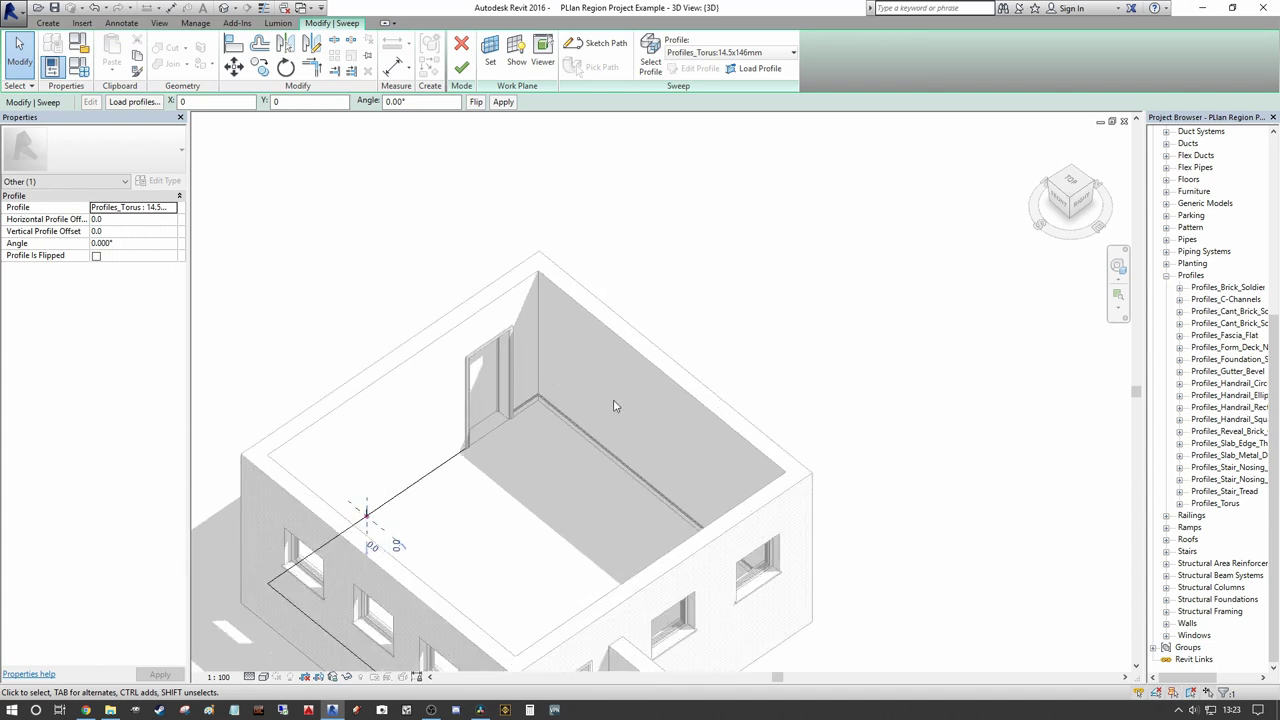
pyautogui.scroll(-2, 554, 408)
pyautogui.click(96, 256)
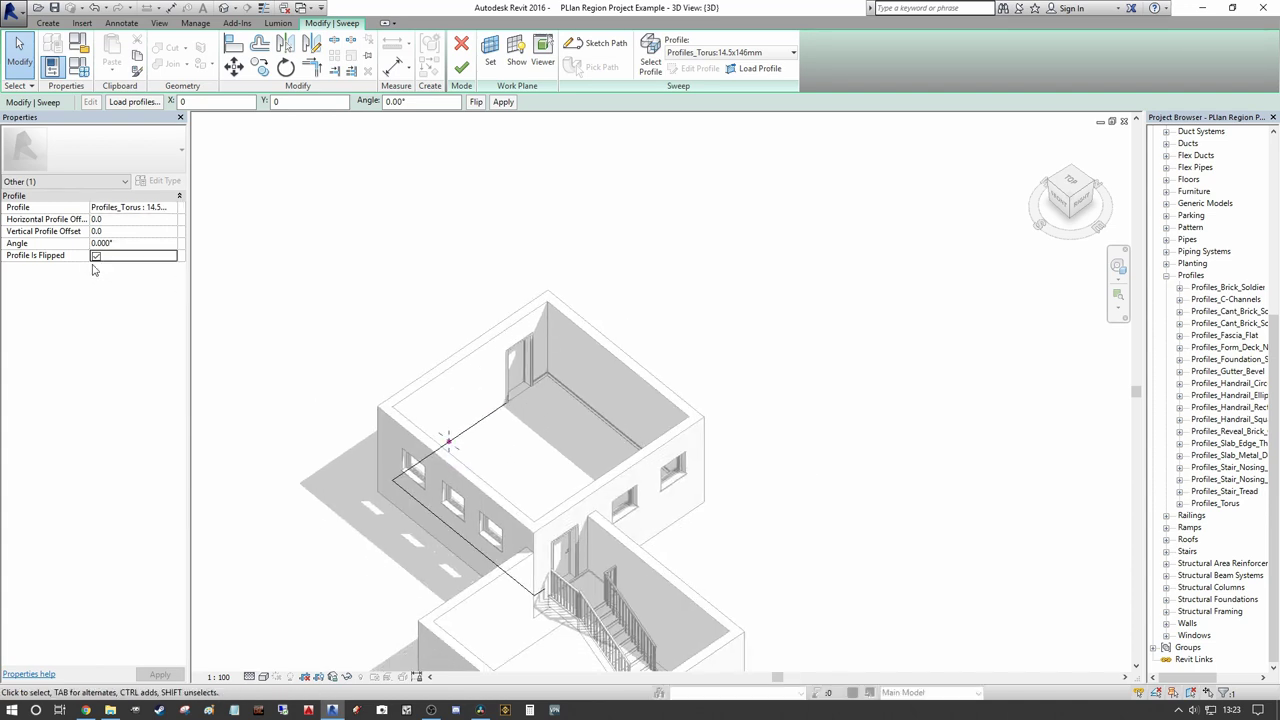
pyautogui.click(463, 72)
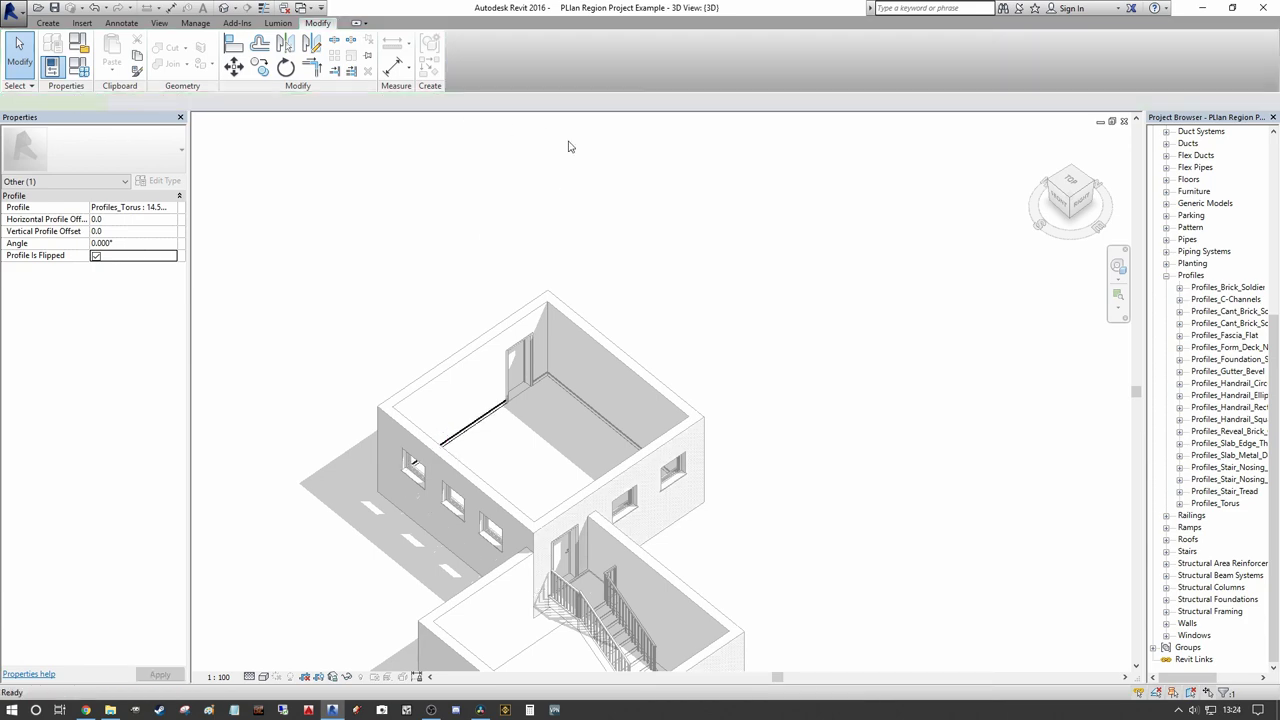
pyautogui.keyDown('shift'); pyautogui.moveTo(569, 143); pyautogui.dragTo(610, 327, button='middle'); pyautogui.keyUp('shift')
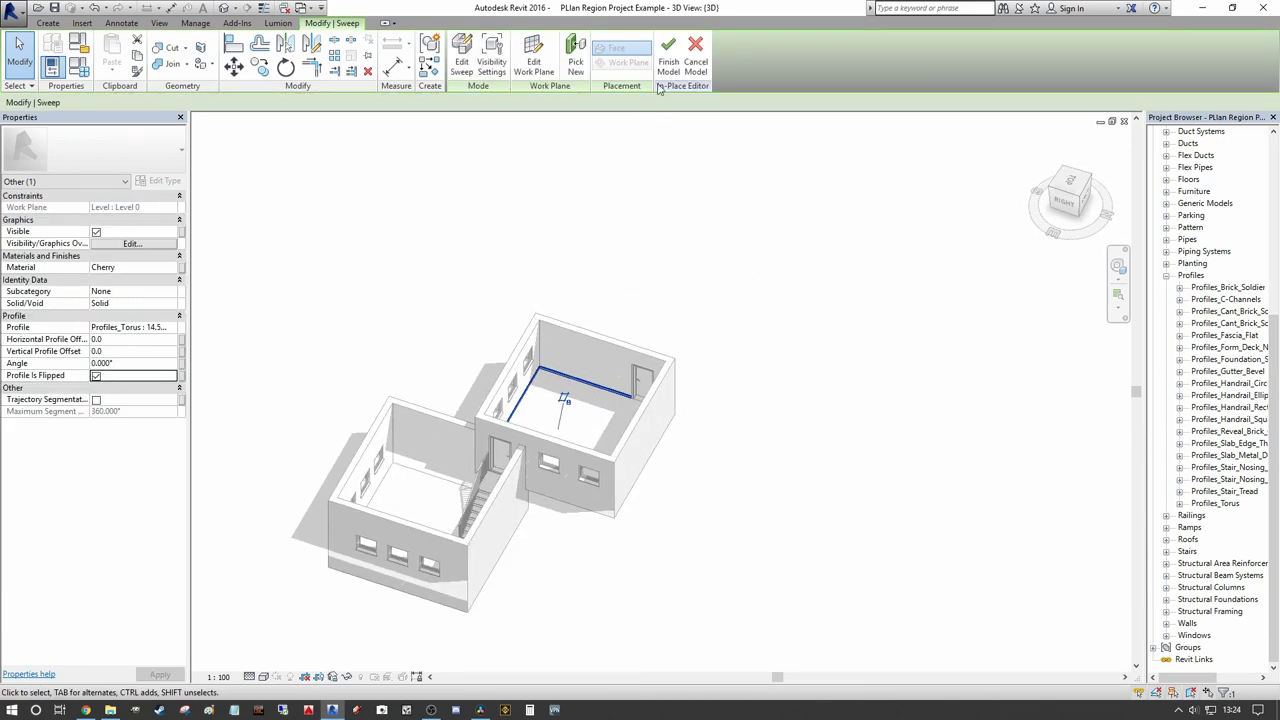
pyautogui.click(668, 55)
# Step: Move the interior door along its wall away from the nearby room corner and check the skirting boards beside it
pyautogui.scroll(6, 580, 366)
pyautogui.keyDown('shift'); pyautogui.moveTo(514, 345); pyautogui.dragTo(645, 230, button='middle'); pyautogui.keyUp('shift')
pyautogui.click(645, 230)
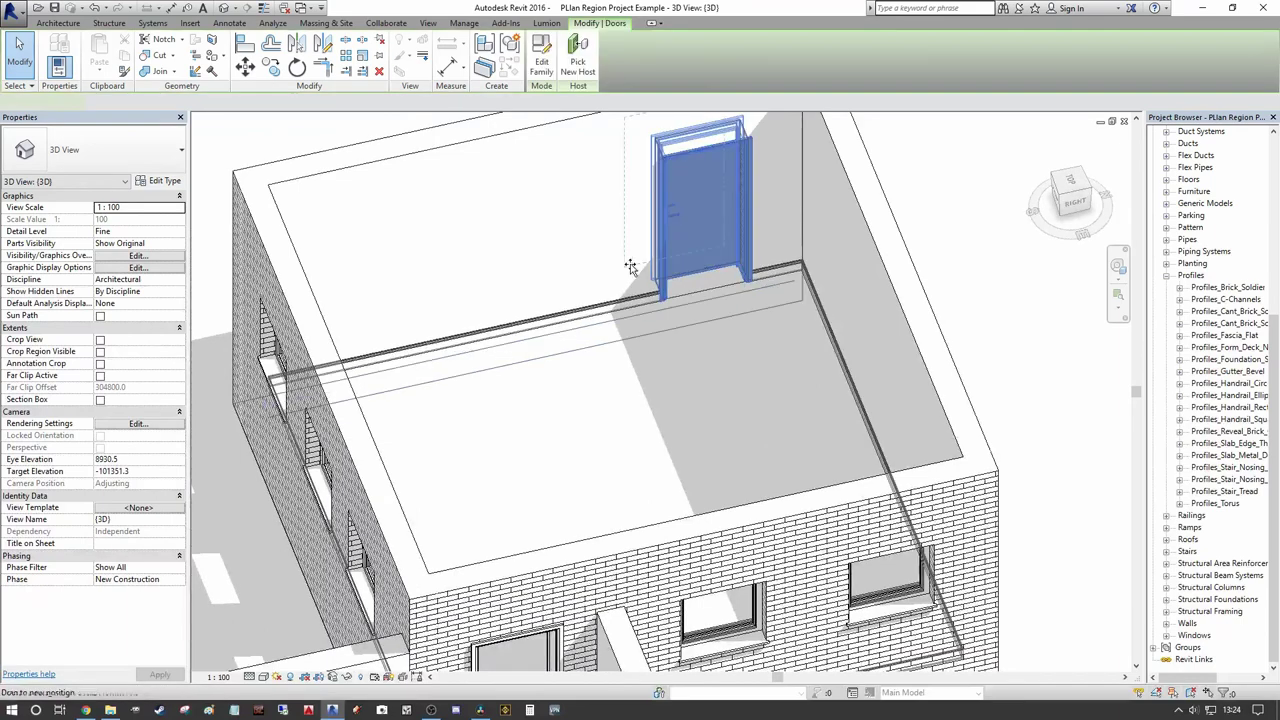
pyautogui.click(668, 451)
pyautogui.scroll(-3, 757, 334)
pyautogui.keyDown('shift'); pyautogui.moveTo(757, 334); pyautogui.dragTo(534, 369, button='middle'); pyautogui.keyUp('shift')
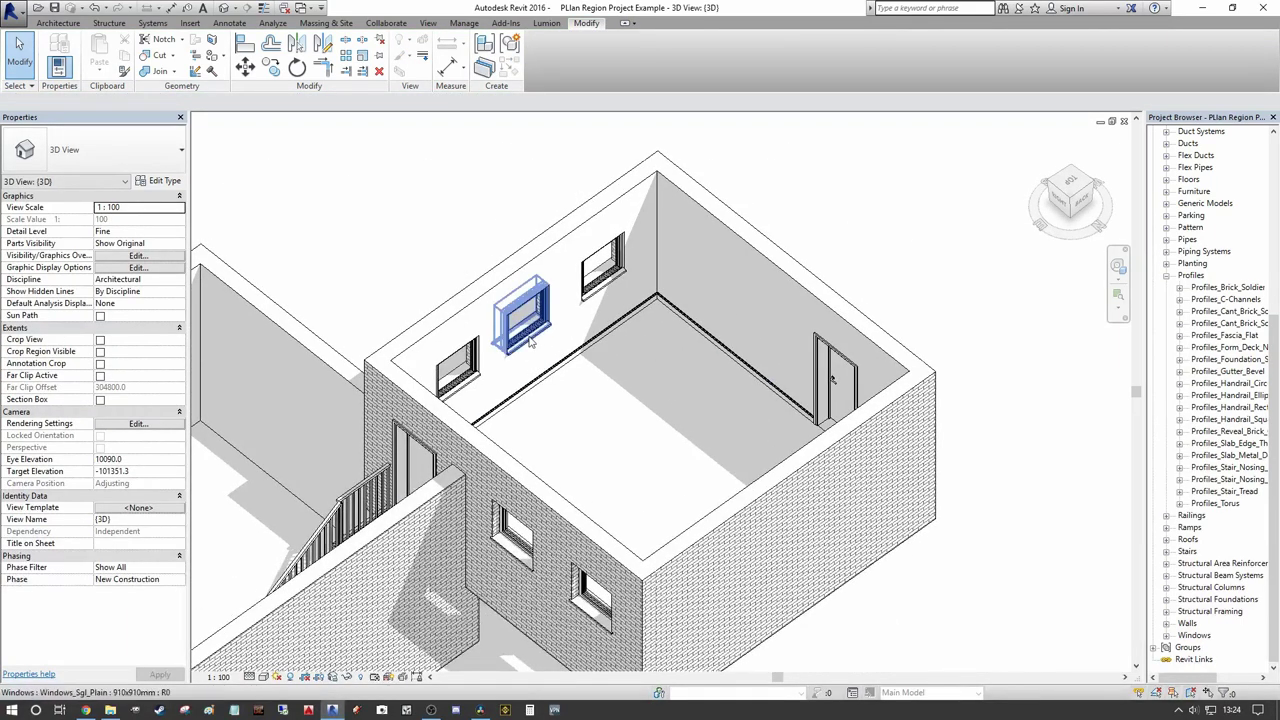